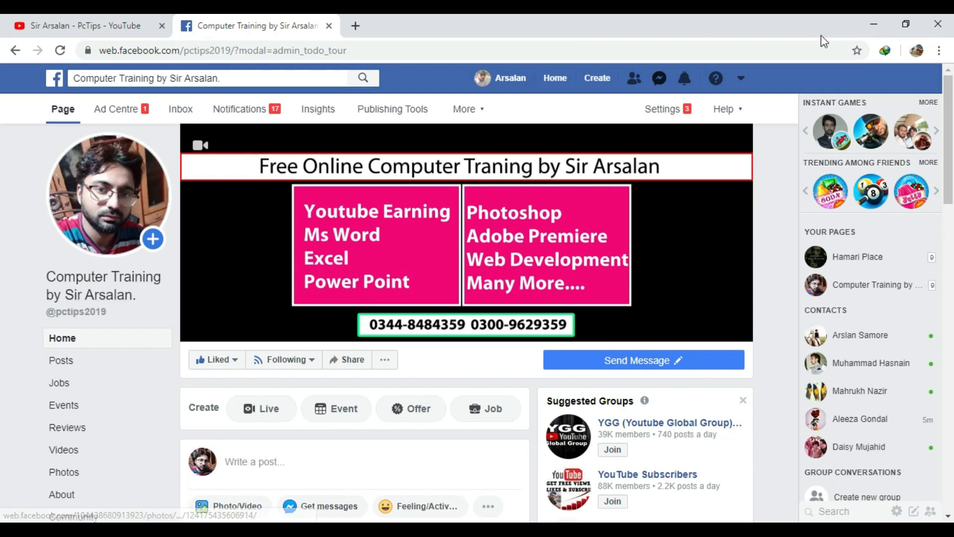
Switch from the browser to the Book1 workbook in Excel and zoom the sheet to 170%.
click(873, 26)
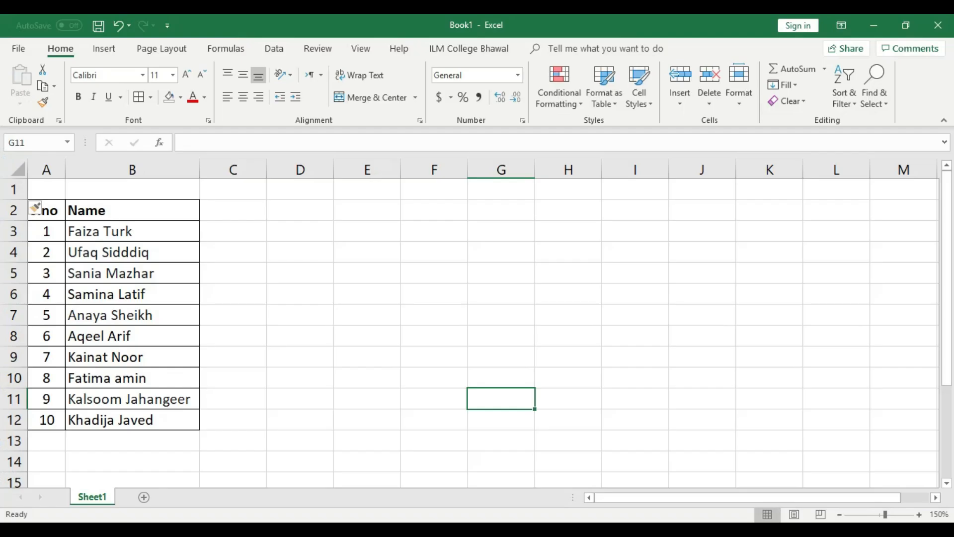
click(584, 397)
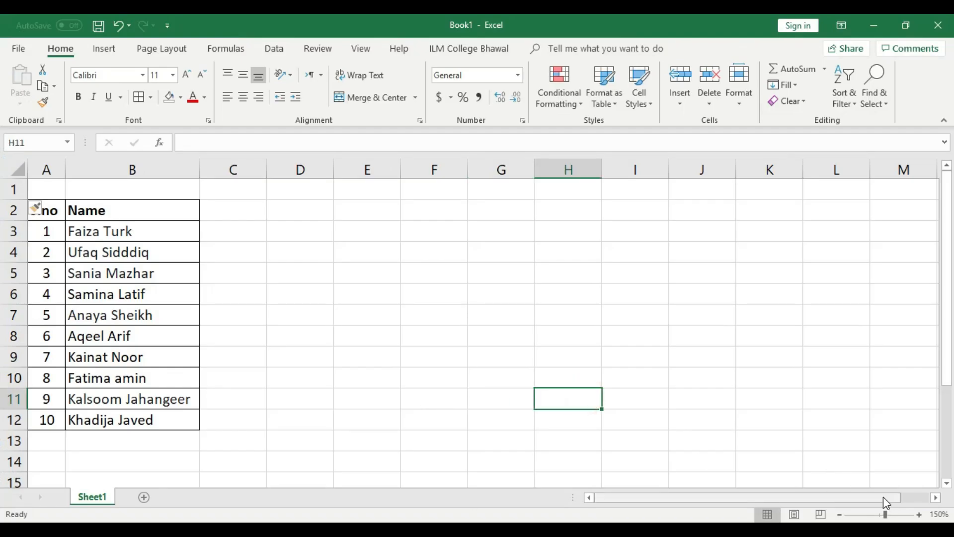
click(919, 514)
click(919, 514)
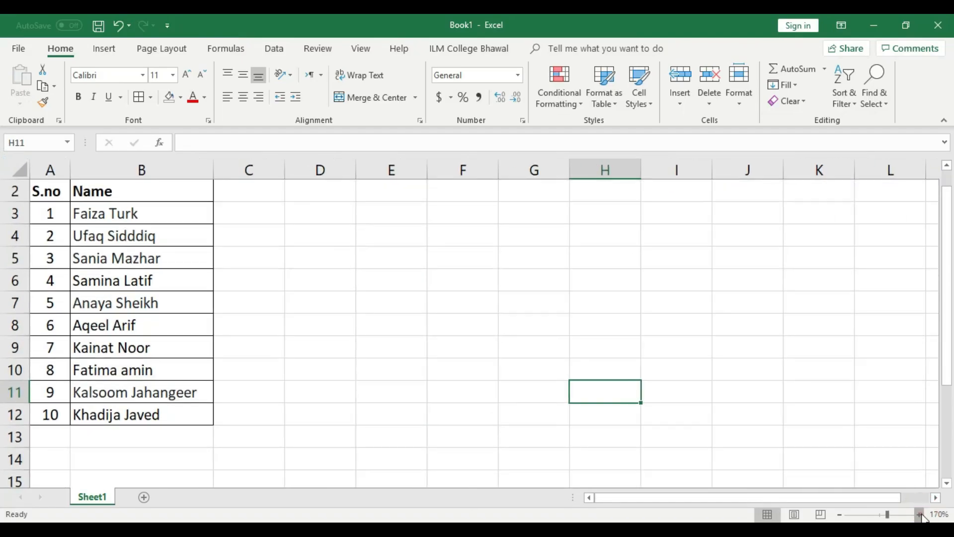
scroll(813, 395, up, 1)
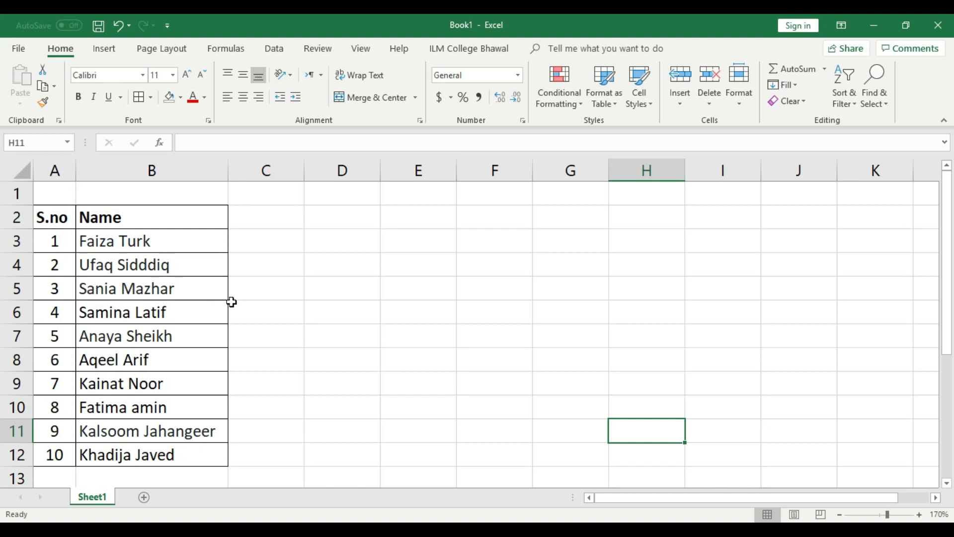
Enter the header "In Timing" in cell C2, beside the Name header.
click(57, 218)
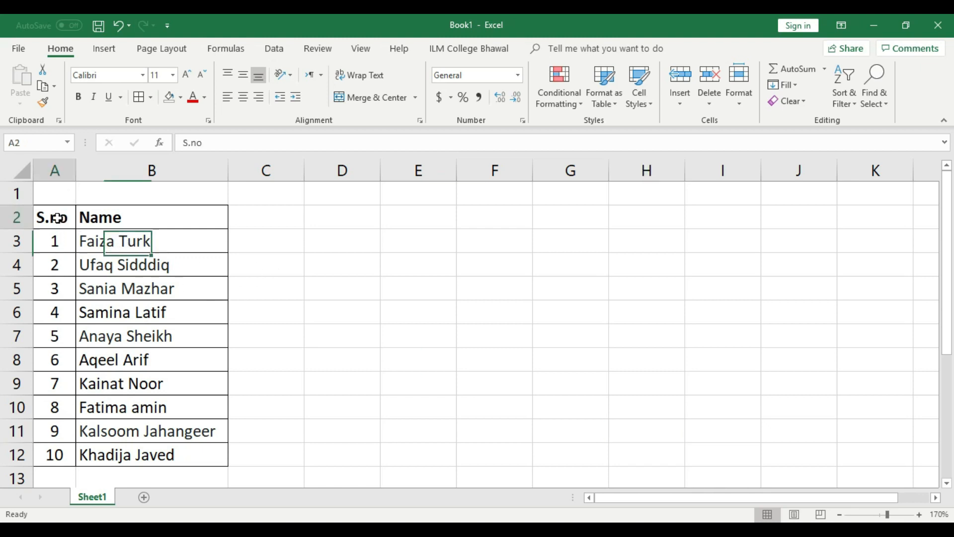
click(158, 217)
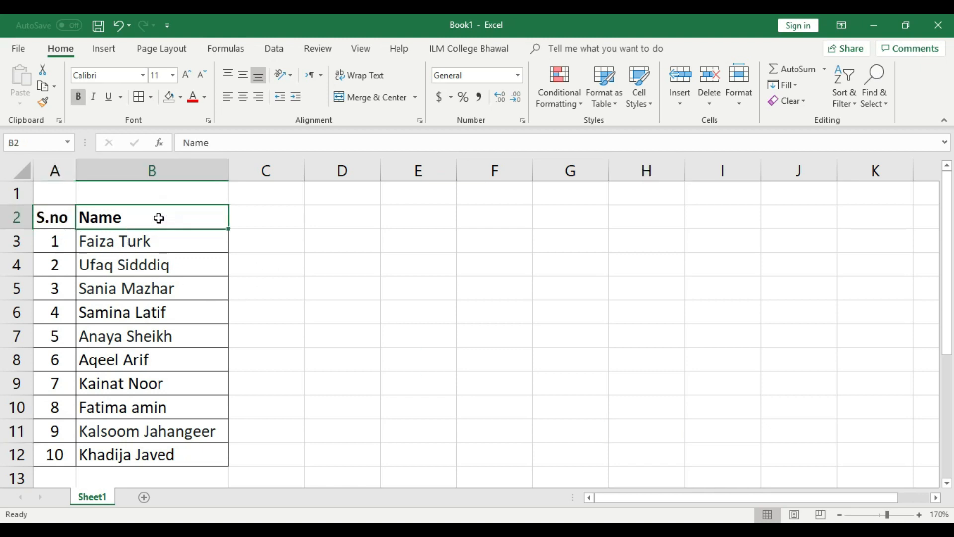
click(254, 224)
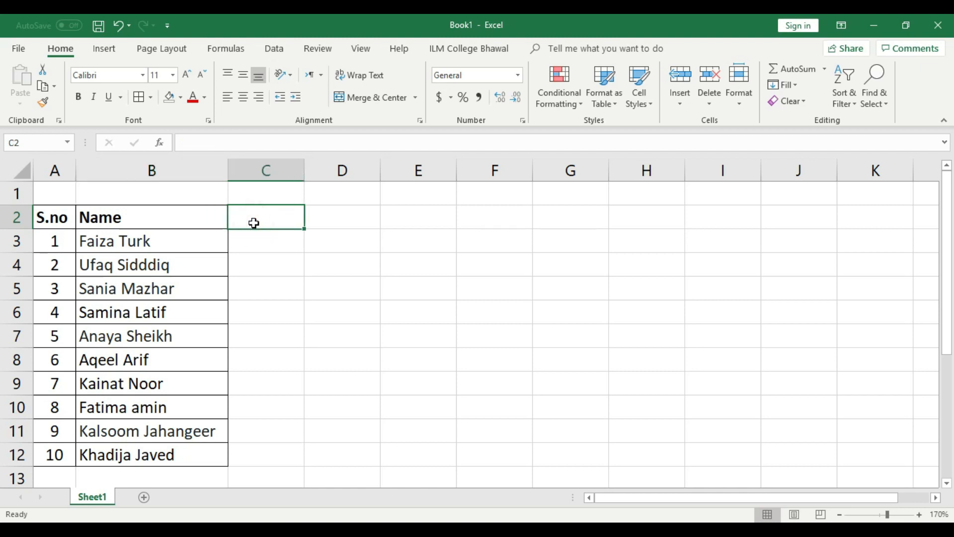
text(In)
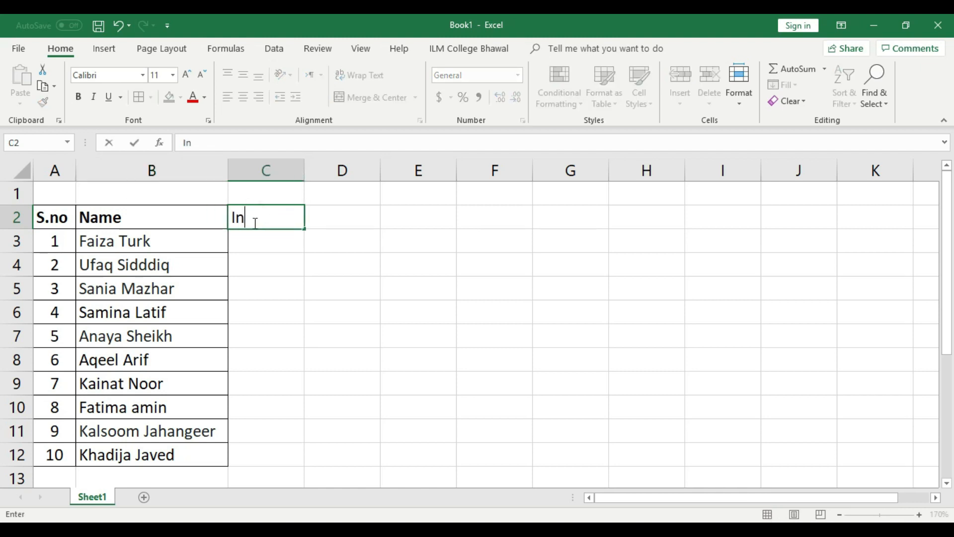
click(262, 262)
click(256, 217)
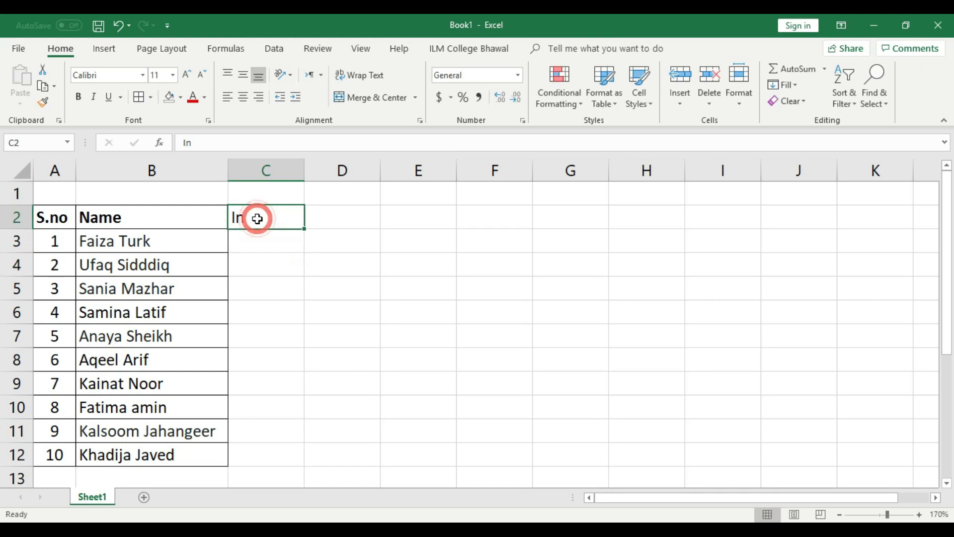
double_click(258, 219)
text(Timing)
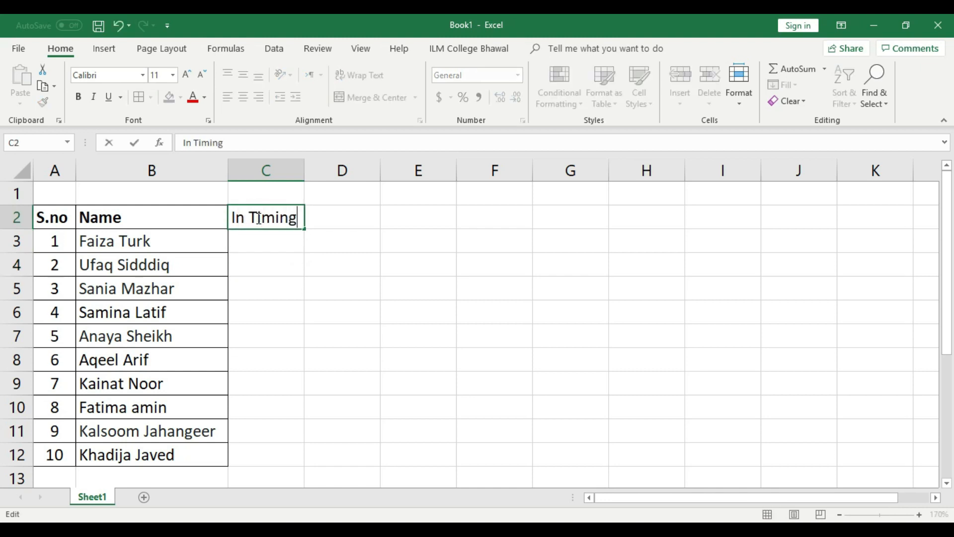
click(273, 262)
Enter the header "Out Timing" in cell D2 and widen column D to fit it.
click(367, 221)
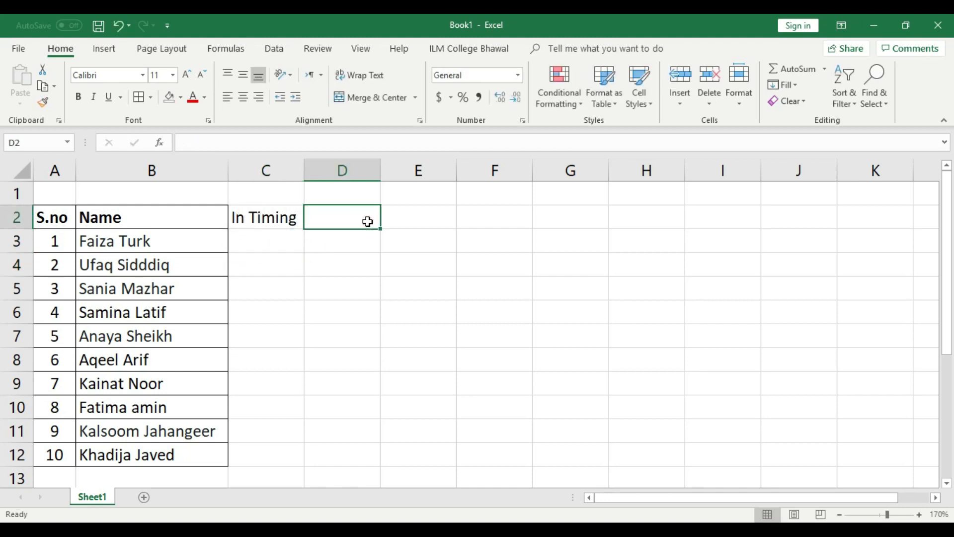
text(Out Timing)
click(396, 278)
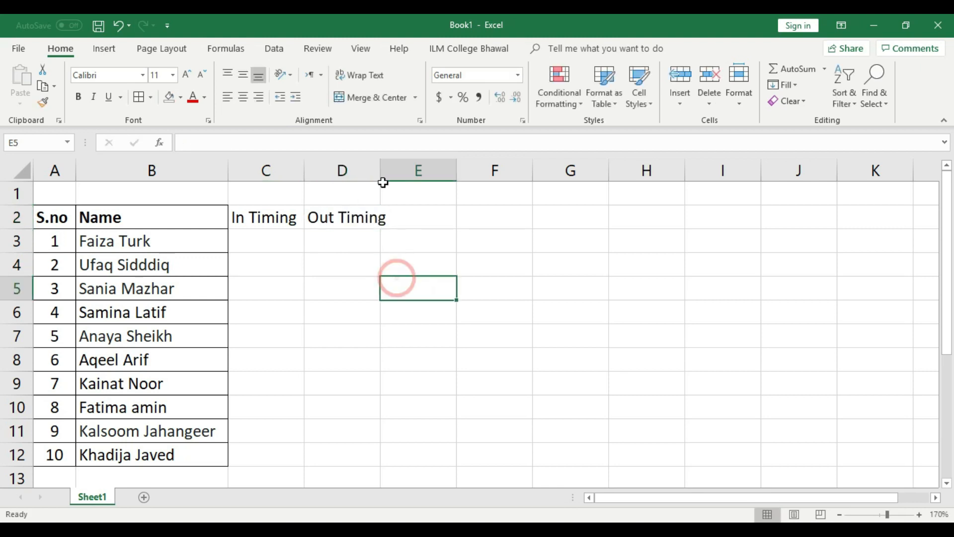
drag(383, 182, 396, 182)
Reduce the font size of the Out Timing header in D2 to 10.
click(266, 217)
click(359, 217)
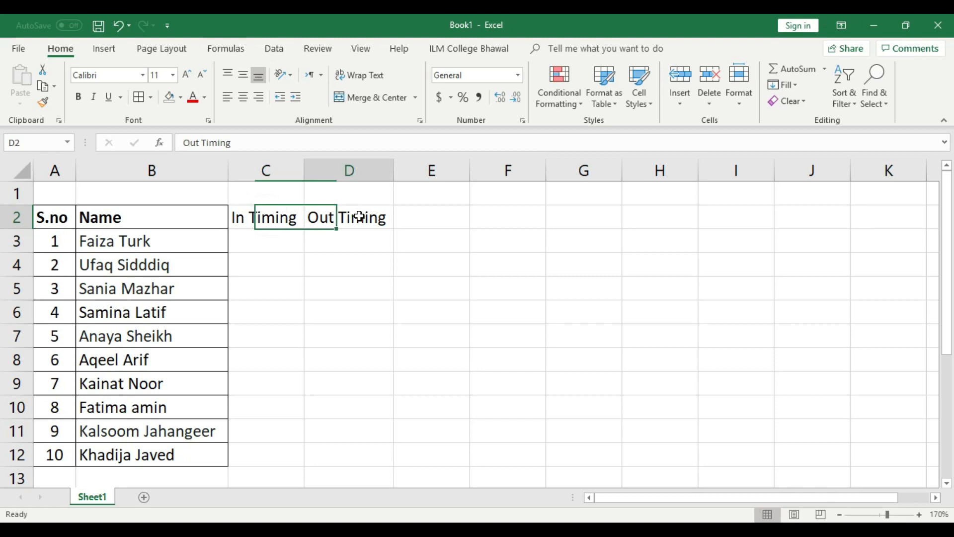
click(202, 74)
click(414, 308)
Enter the header "Total Working Hours" in cell E2 and fit column E's width to it.
click(433, 214)
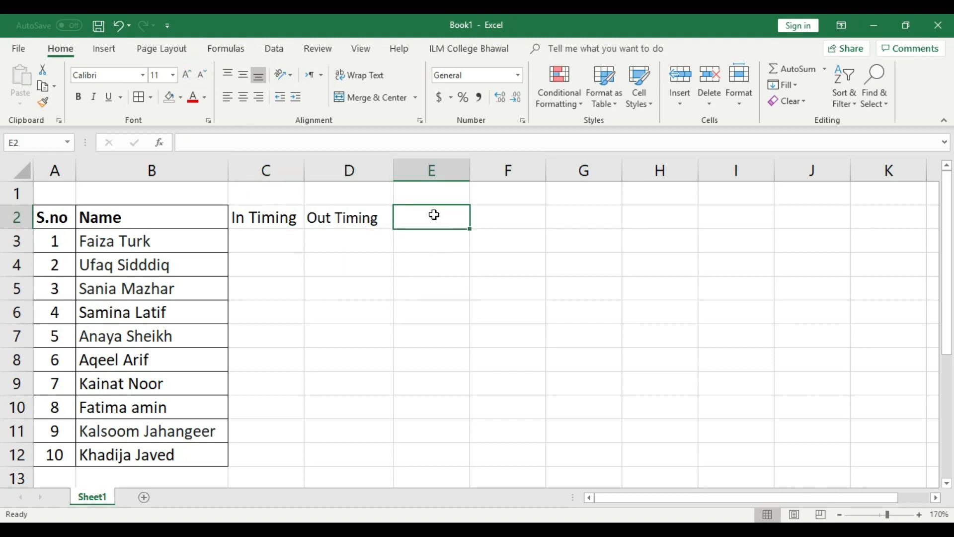
text(Total Working Hours)
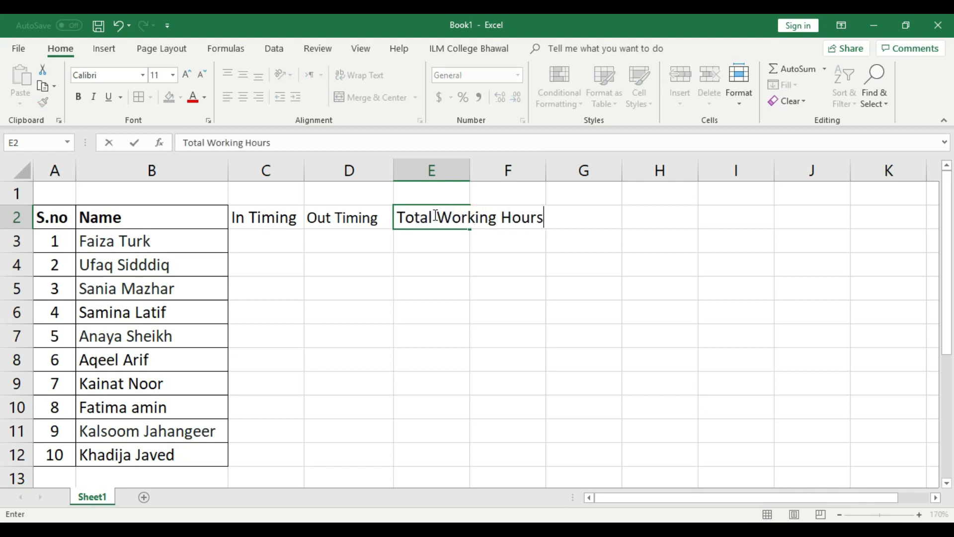
click(485, 287)
double_click(469, 171)
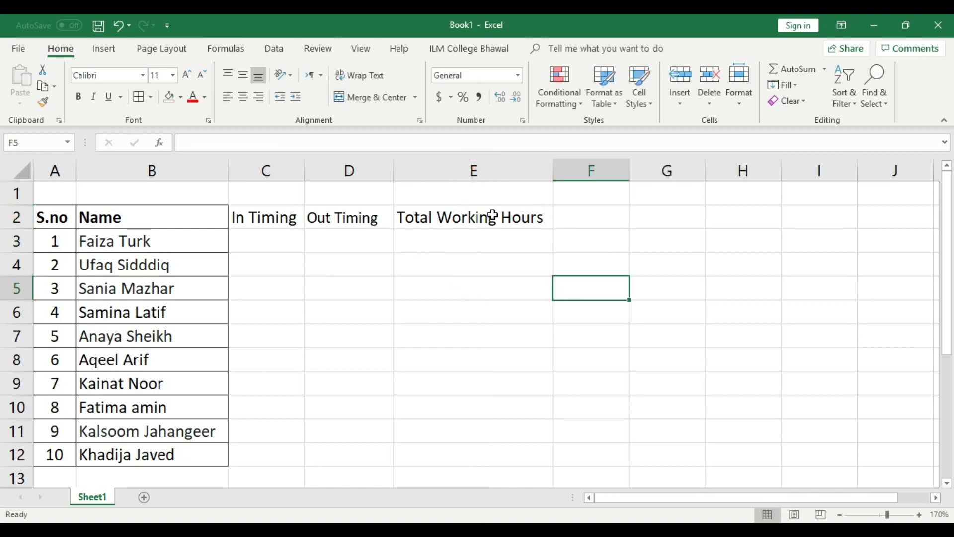
Fit the width of column D to its Out Timing header.
mouse_move(304, 169)
mouse_down()
mouse_move(314, 171)
mouse_move(304, 169)
mouse_up()
click(269, 221)
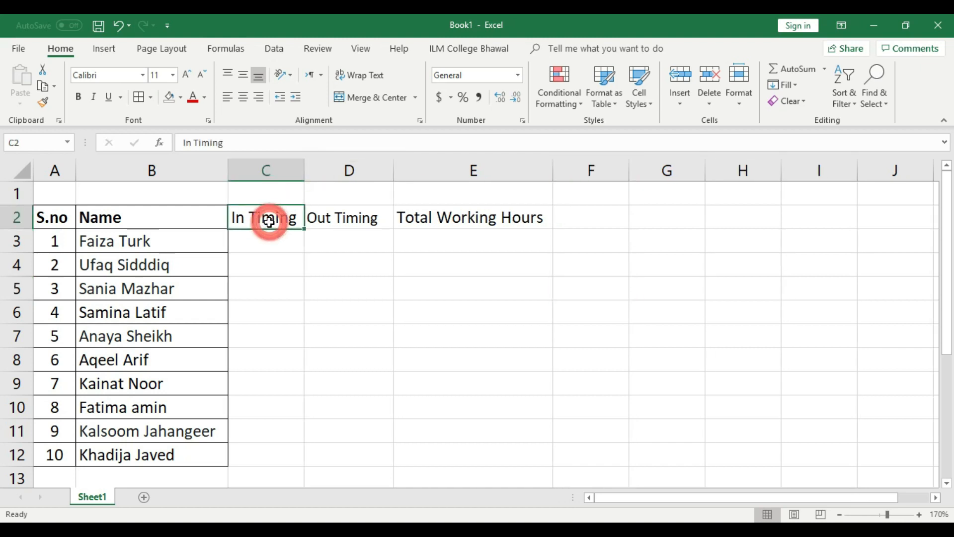
click(355, 217)
double_click(392, 169)
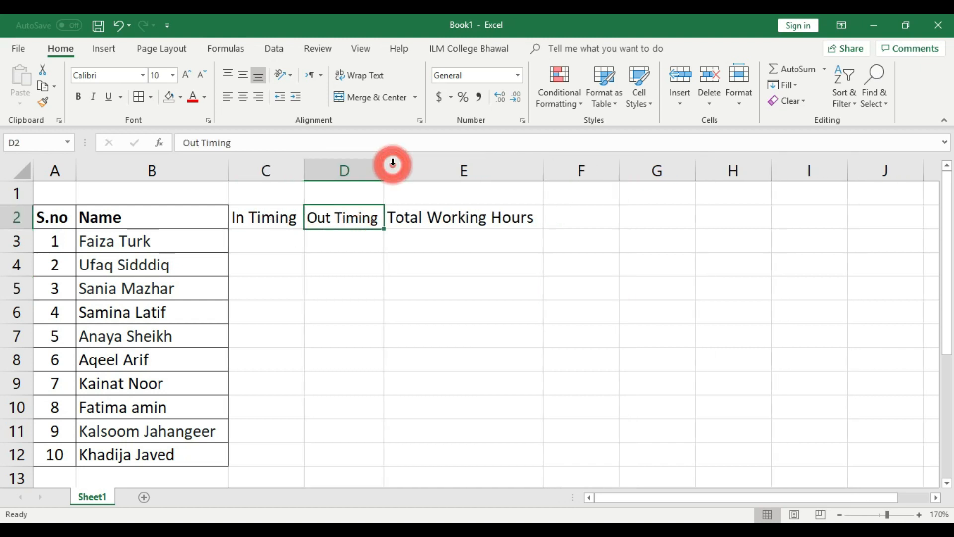
Break the In Timing and Out Timing headers onto two lines, with "Timing" on the second line.
double_click(251, 216)
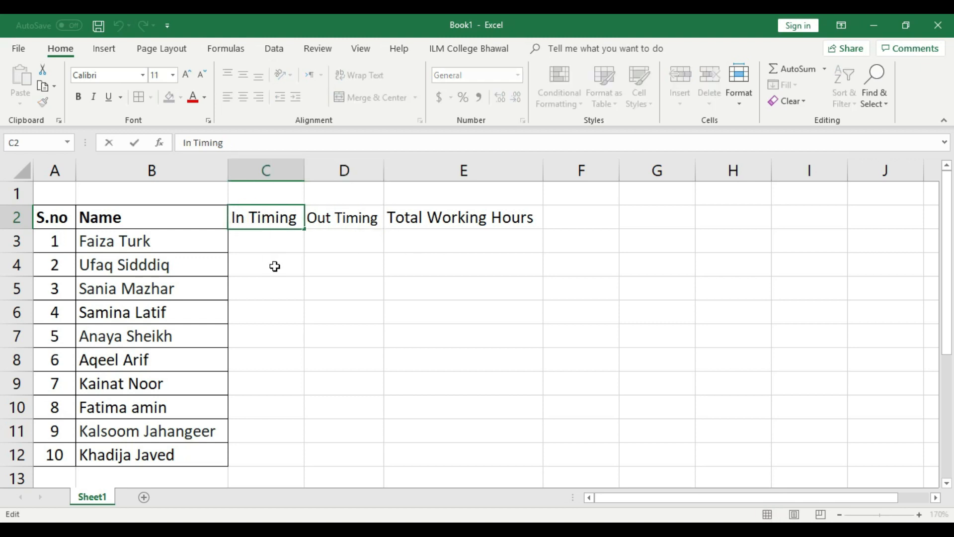
key(alt+Return)
click(273, 265)
click(331, 243)
double_click(337, 241)
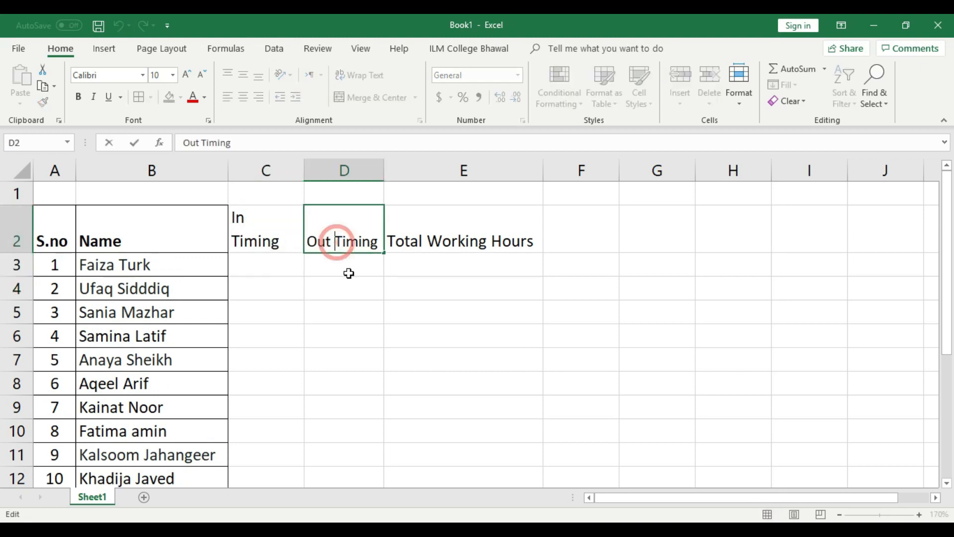
key(alt+Return)
click(417, 300)
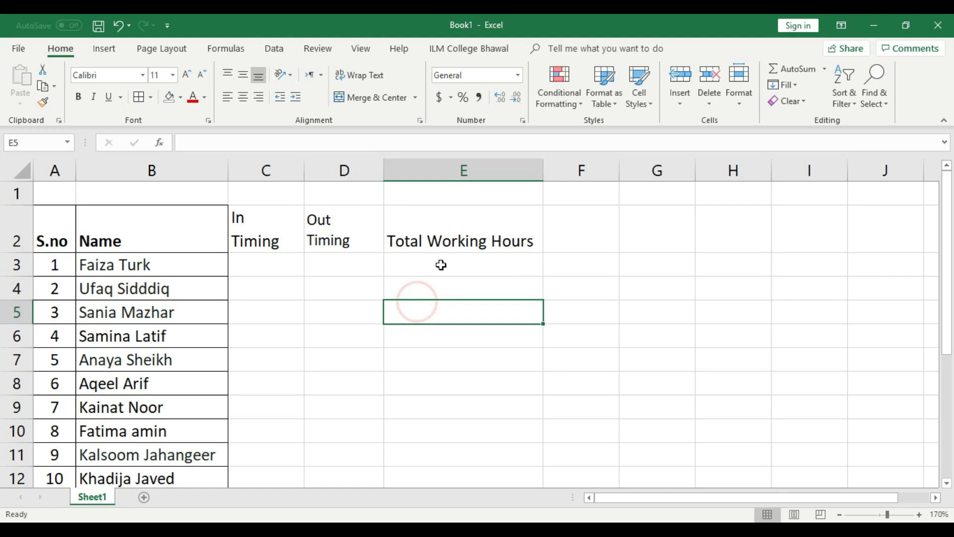
Break the Total Working Hours header in E2 onto two lines, with "Hours" on the second line.
click(493, 243)
double_click(493, 243)
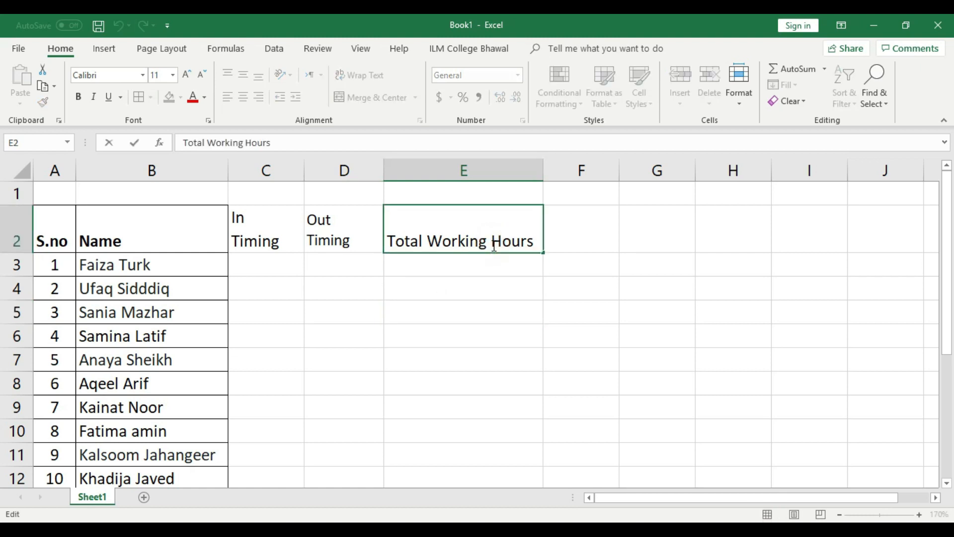
key(alt+Return)
click(445, 304)
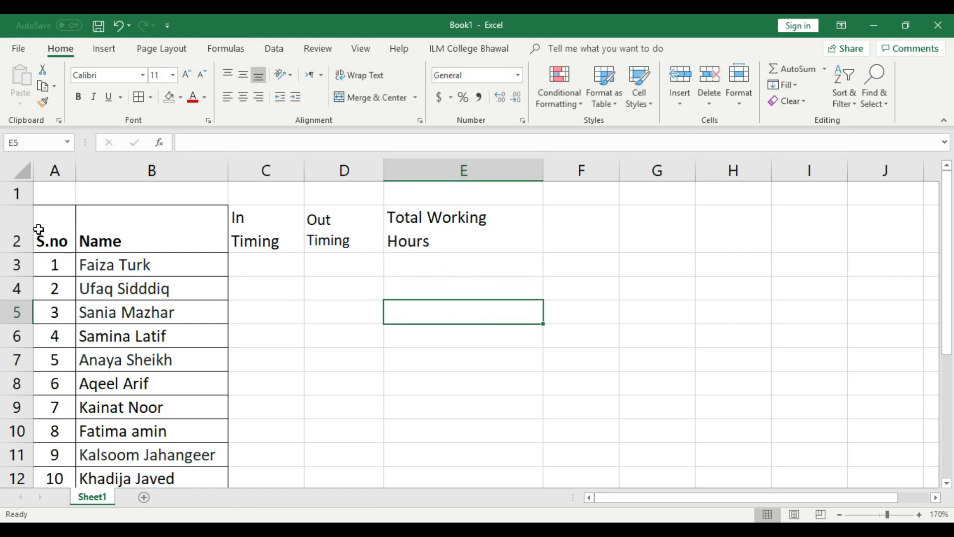
Center the headers in row 2 both vertically and horizontally.
click(17, 233)
click(241, 74)
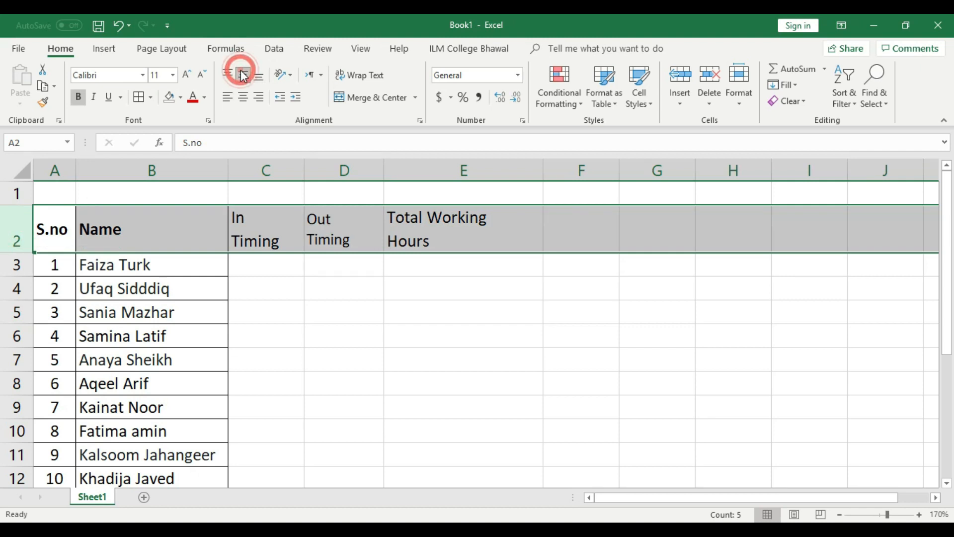
click(241, 97)
click(437, 342)
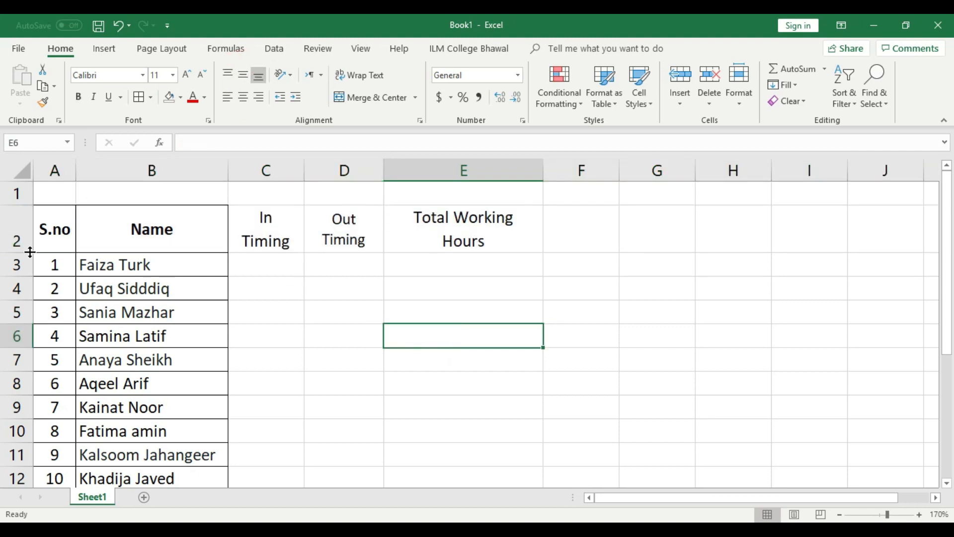
Reduce the font size of the whole header row 2 by three increments.
click(19, 231)
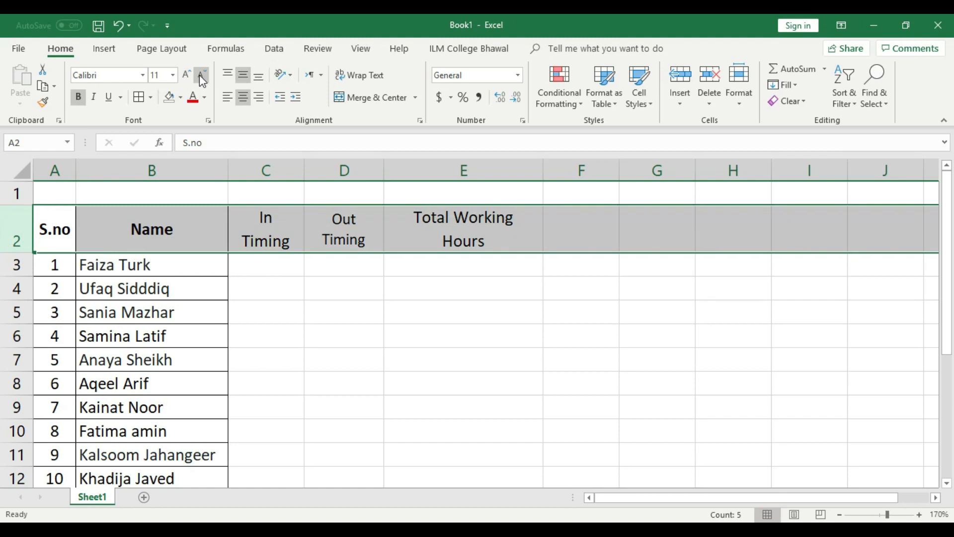
click(202, 74)
click(202, 74)
click(202, 74)
click(395, 319)
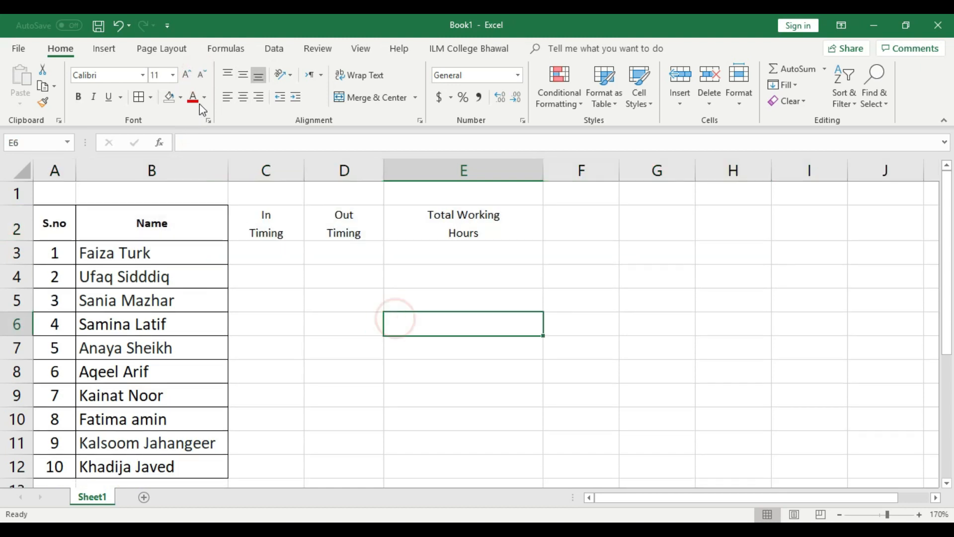
Enlarge the font size of the empty cell E6 to 14.
click(186, 74)
click(186, 74)
click(186, 75)
key(ctrl+z)
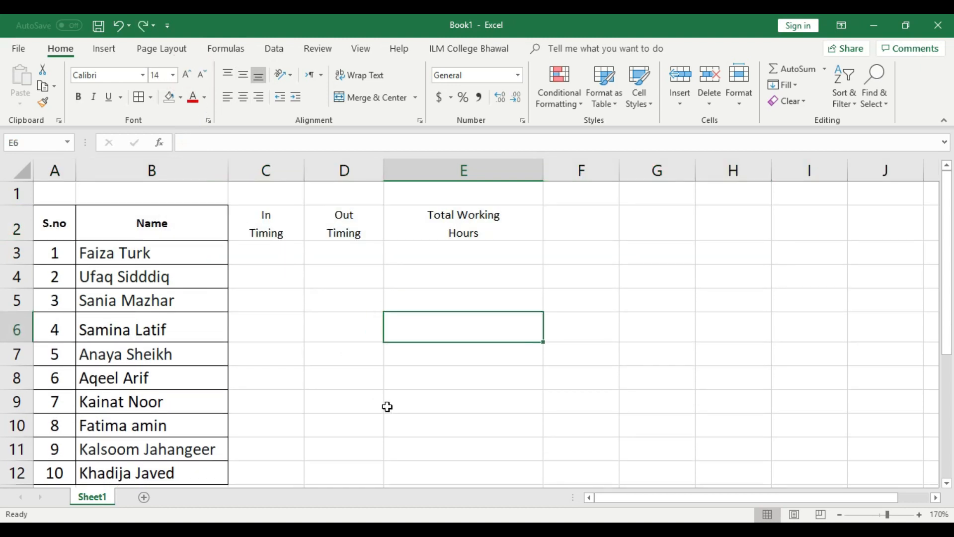
Increase the font size of header row 2 to 10.
click(387, 404)
click(20, 226)
click(187, 74)
click(186, 74)
click(247, 332)
Apply borders to all the header cells from A2 to E2.
drag(66, 230, 507, 228)
click(138, 97)
click(326, 305)
scroll(392, 375, down, 1)
scroll(362, 362, up, 1)
drag(254, 258, 488, 475)
scroll(506, 461, down, 2)
click(489, 427)
scroll(496, 432, up, 2)
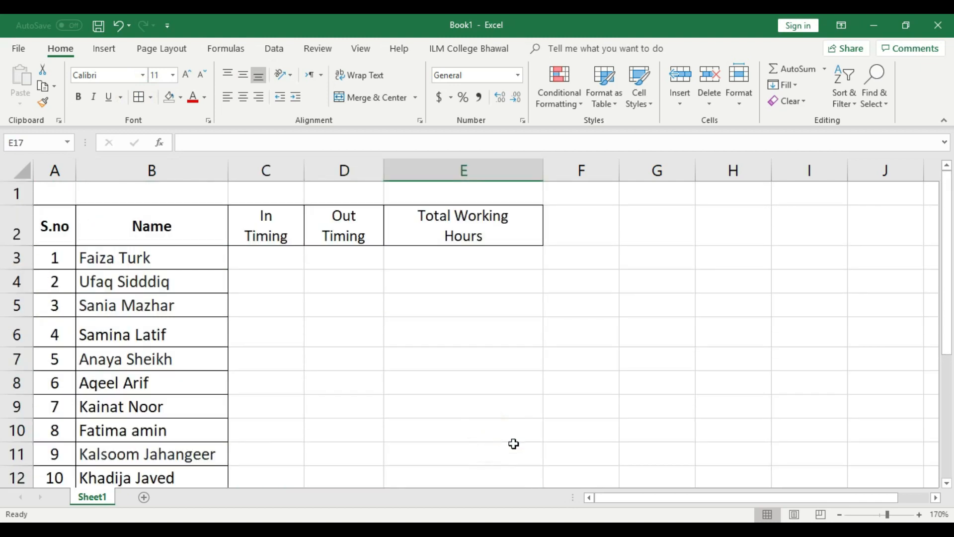
Apply all borders to the whole table range A2:E12, viewing the sheet at 160% zoom.
click(839, 515)
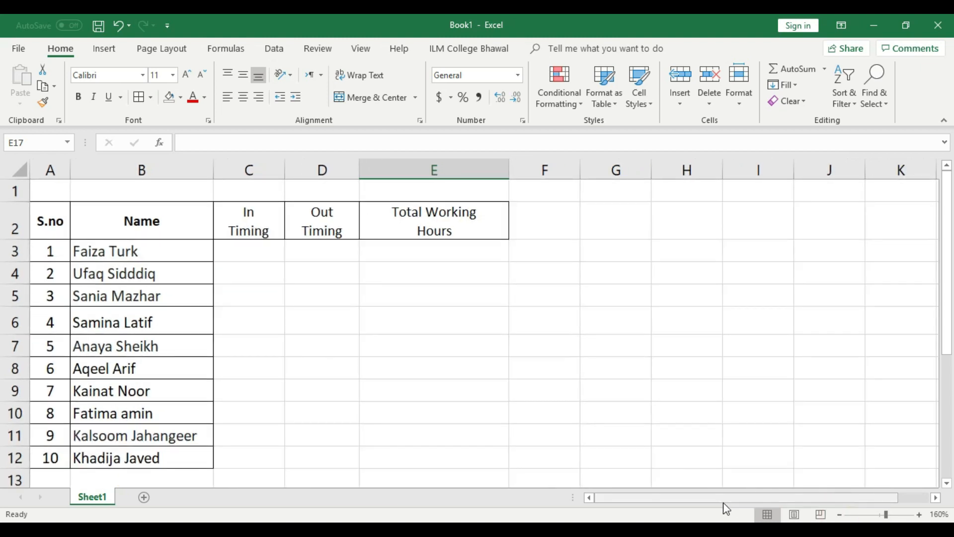
mouse_move(946, 249)
mouse_down()
mouse_move(948, 267)
mouse_move(942, 258)
mouse_up()
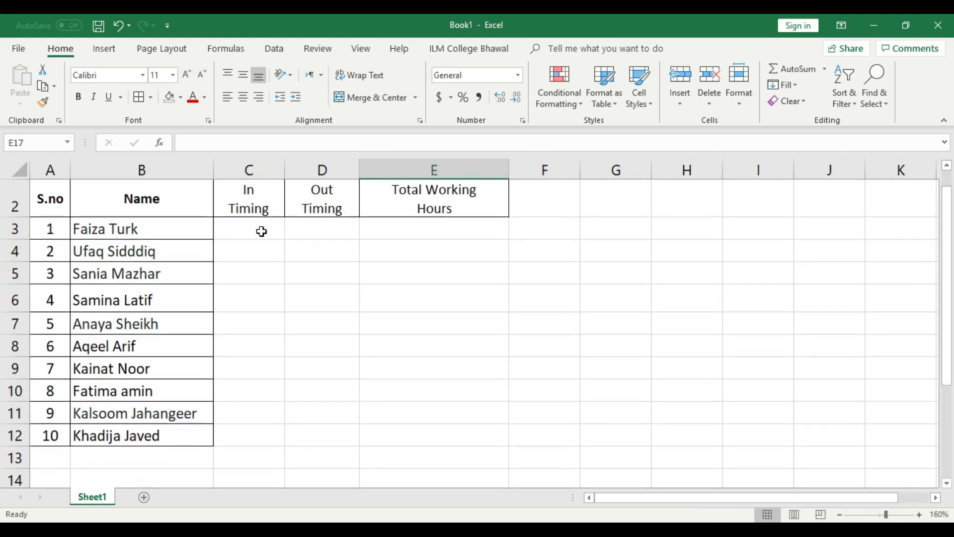
click(45, 199)
drag(44, 199, 422, 430)
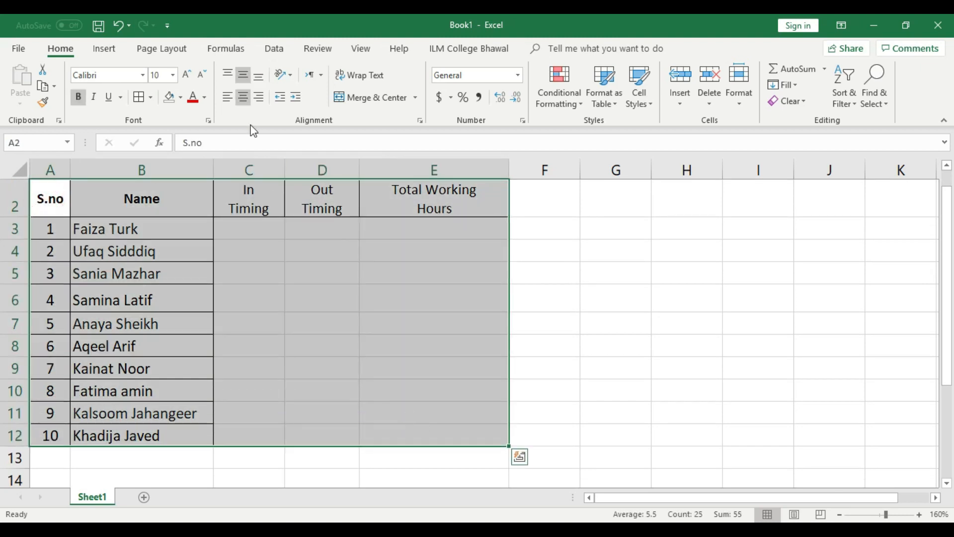
click(138, 96)
click(498, 314)
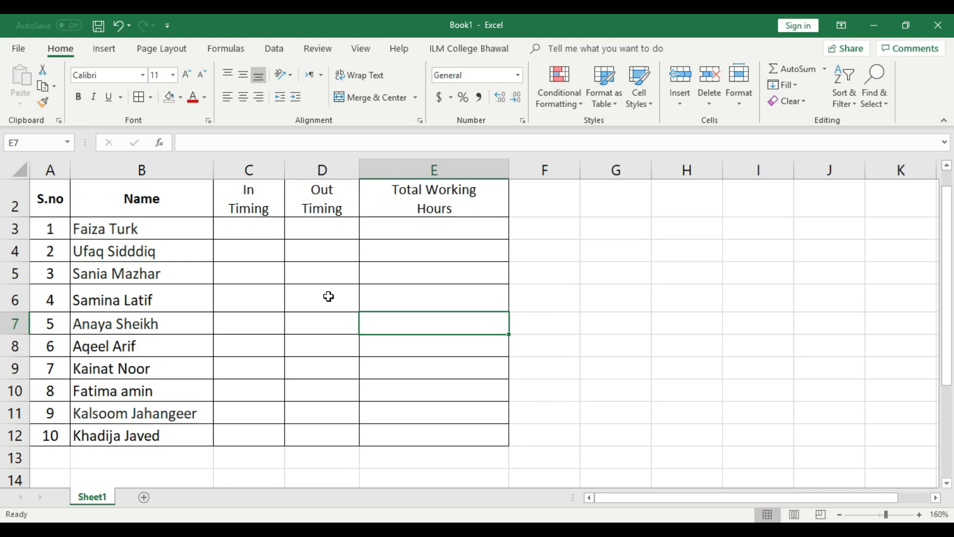
Enter the sample times 8:00 in cell G3 and 9:00 in cell G4, outside the table.
click(634, 229)
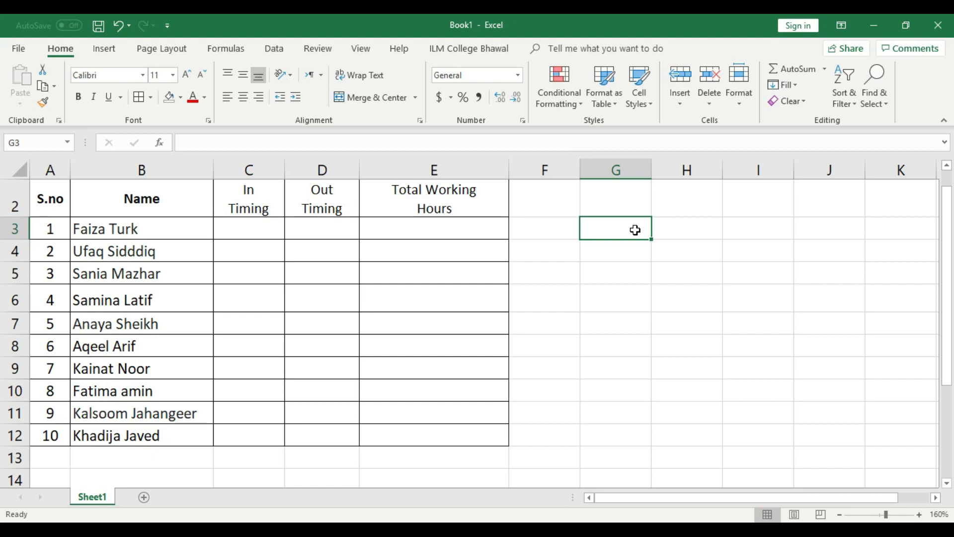
text(8:)
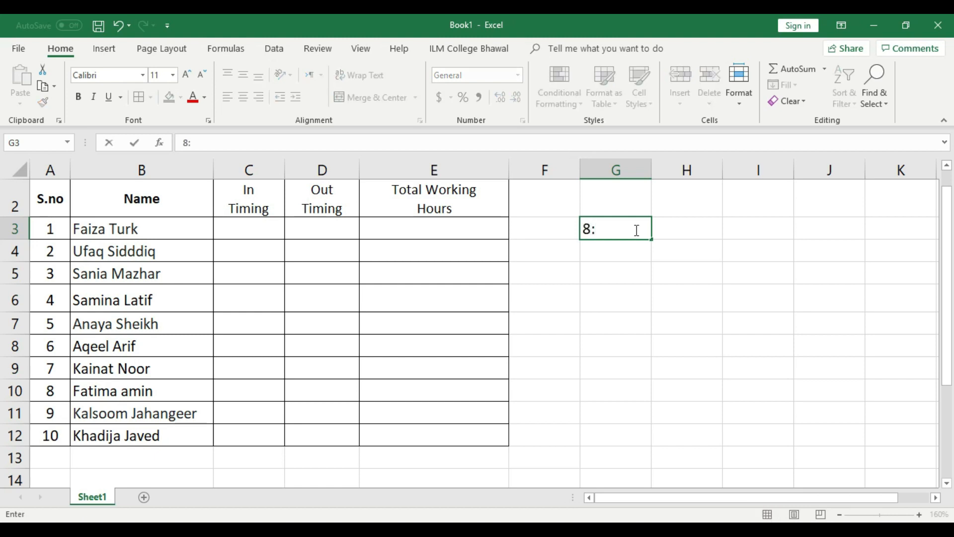
text(00)
click(623, 252)
text(9)
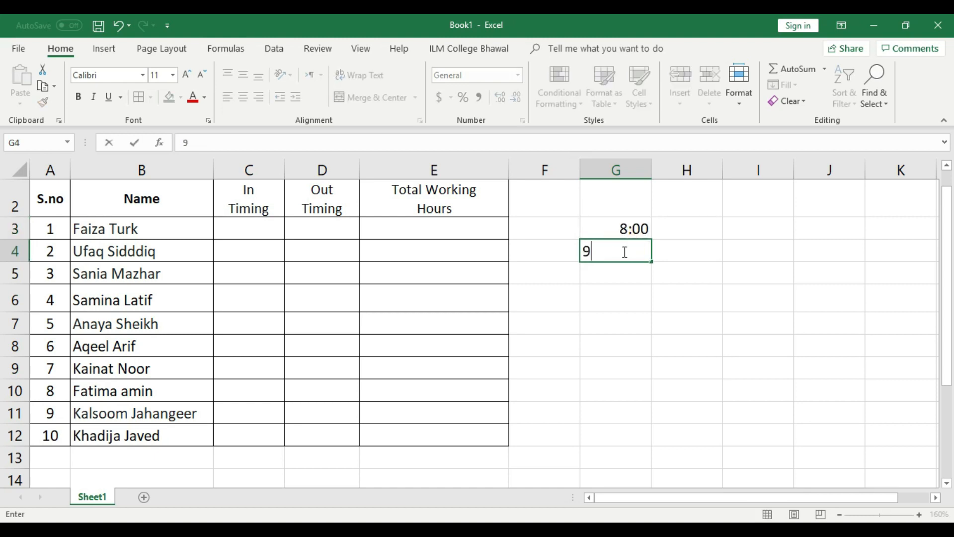
text(:)
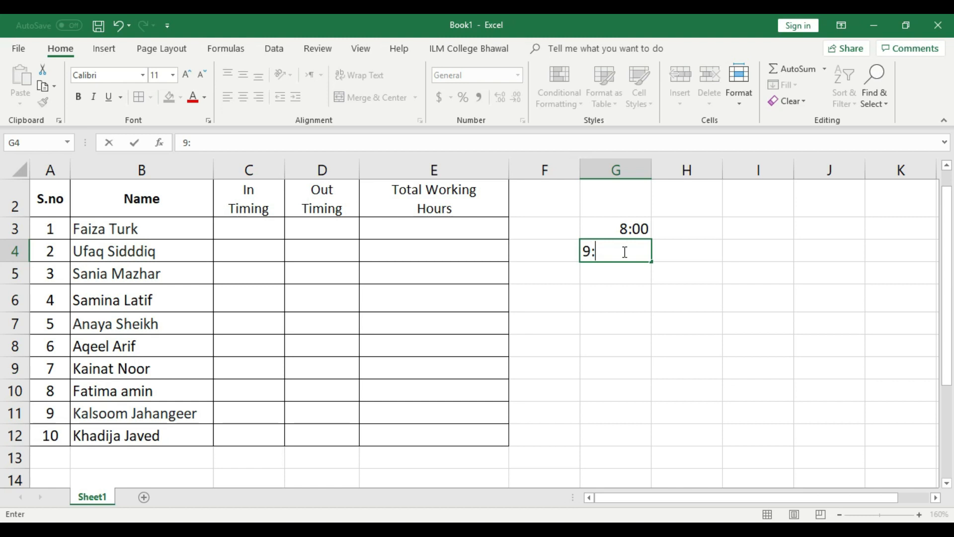
text(00)
Continue the sample times with 10:00 in cell G5 and 12:00 in cell G6.
click(633, 273)
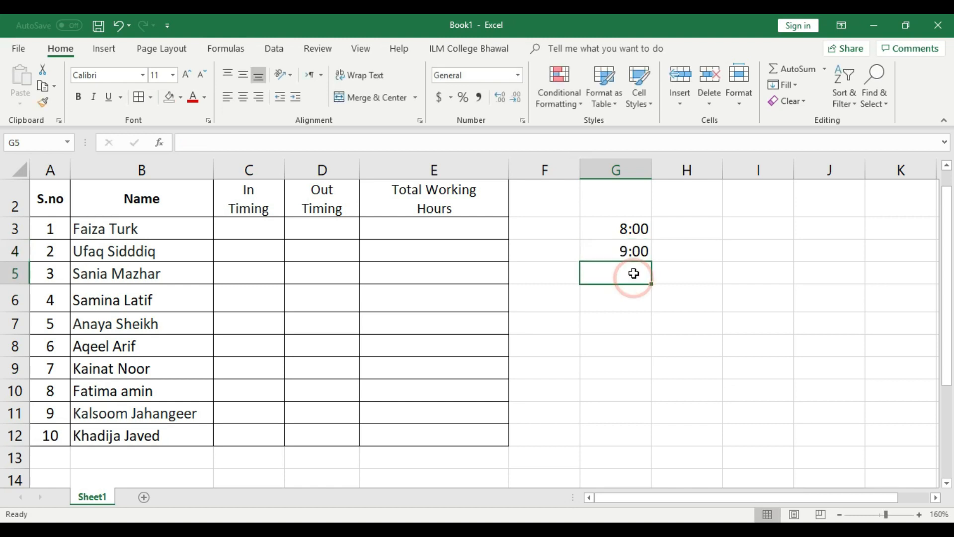
text(19)
key(BackSpace)
text(0:00)
click(632, 300)
text(12:00)
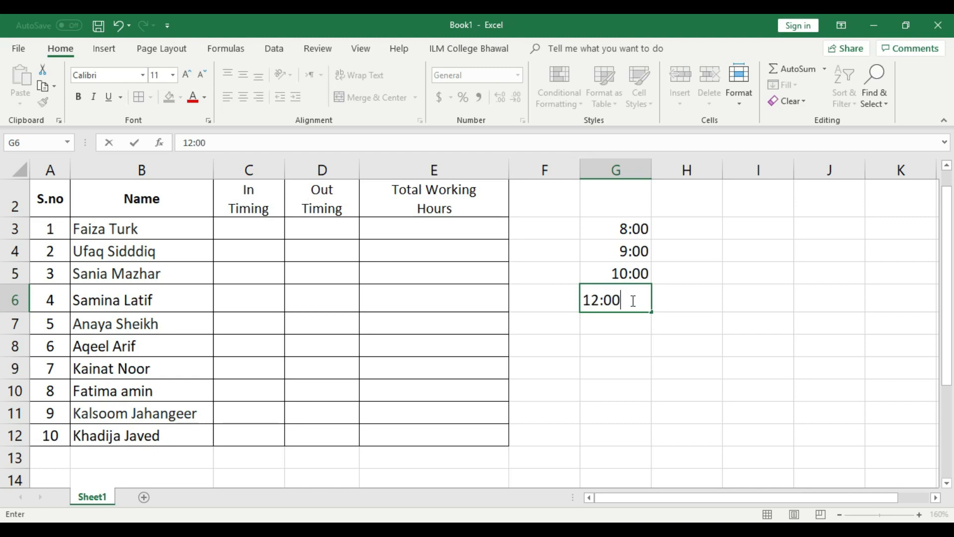
Enter the 24-hour sample times 13:00, 14:00 and 15:00 in cells G7 to G9.
click(625, 327)
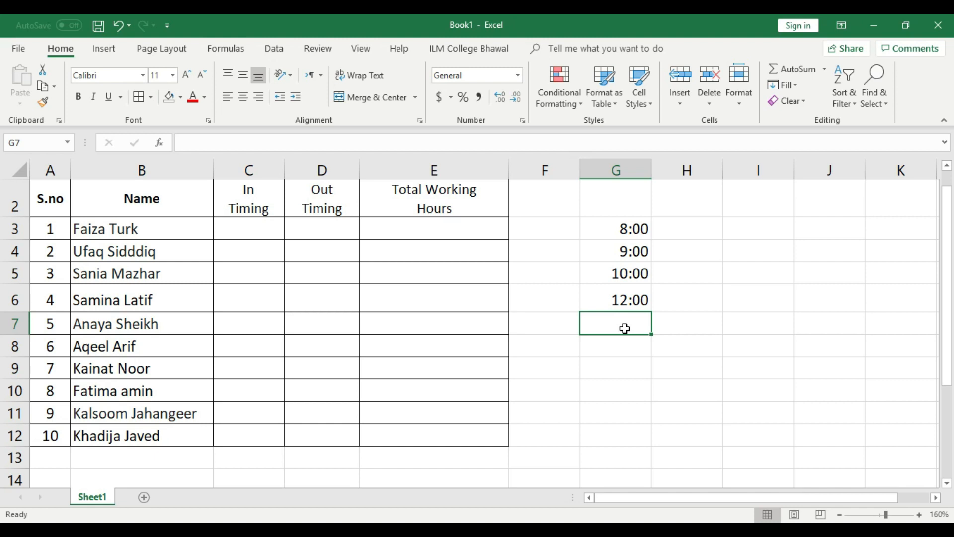
text(13:00)
click(626, 339)
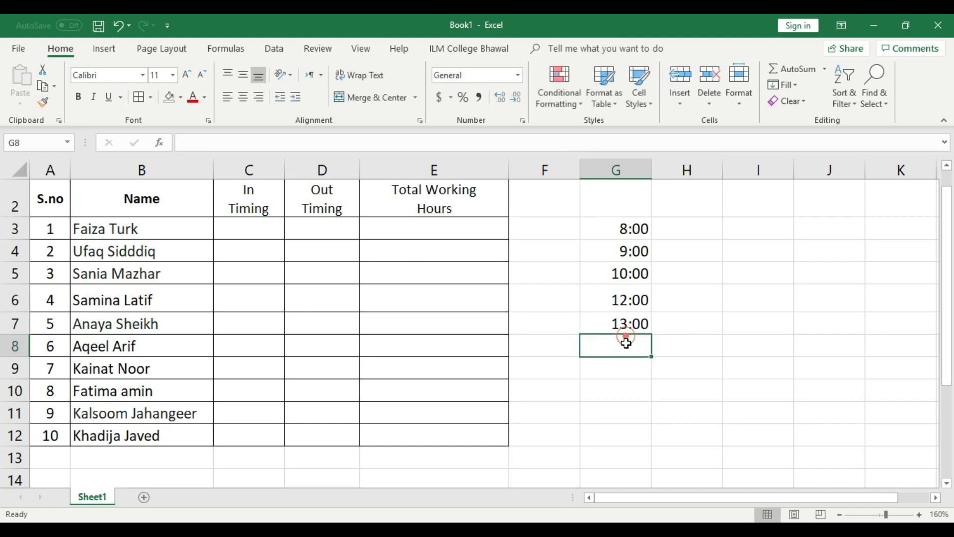
text(14:)
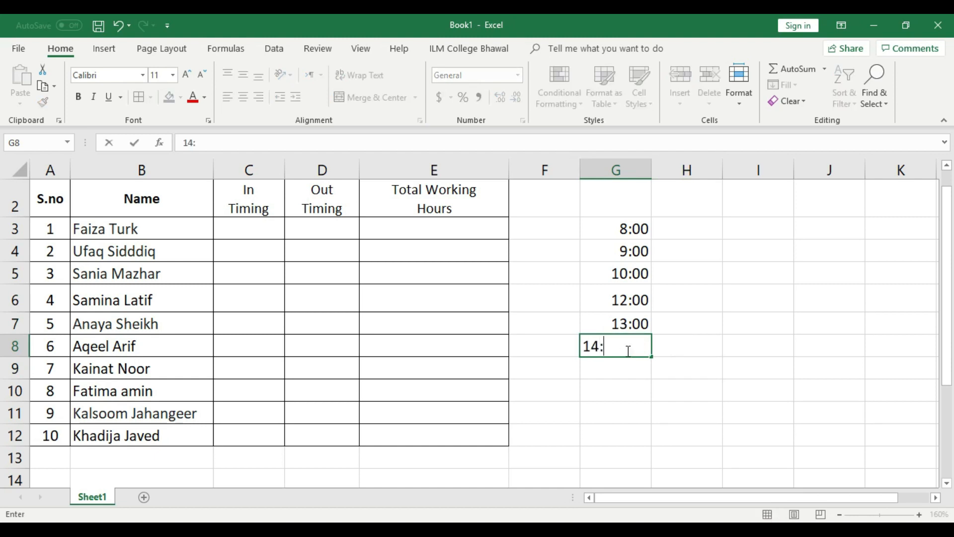
text(00)
click(634, 367)
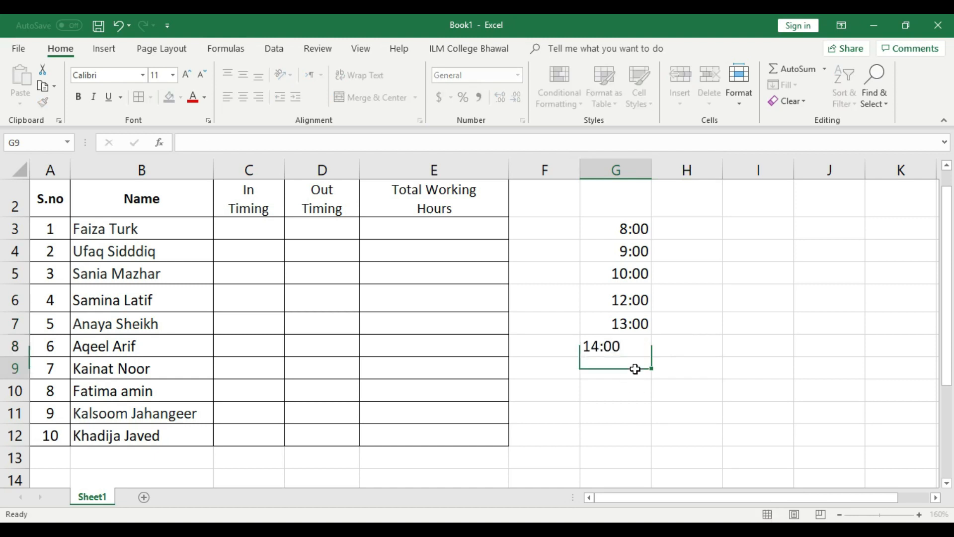
text(15:00)
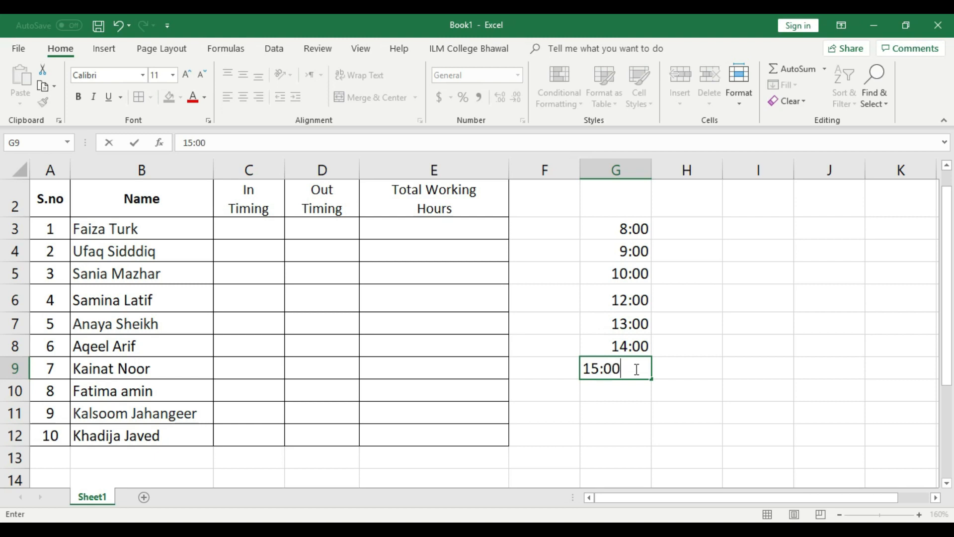
Enter the sample times 16:00, 17:00 and 1:00 in cells G10 to G12.
click(633, 390)
text(16)
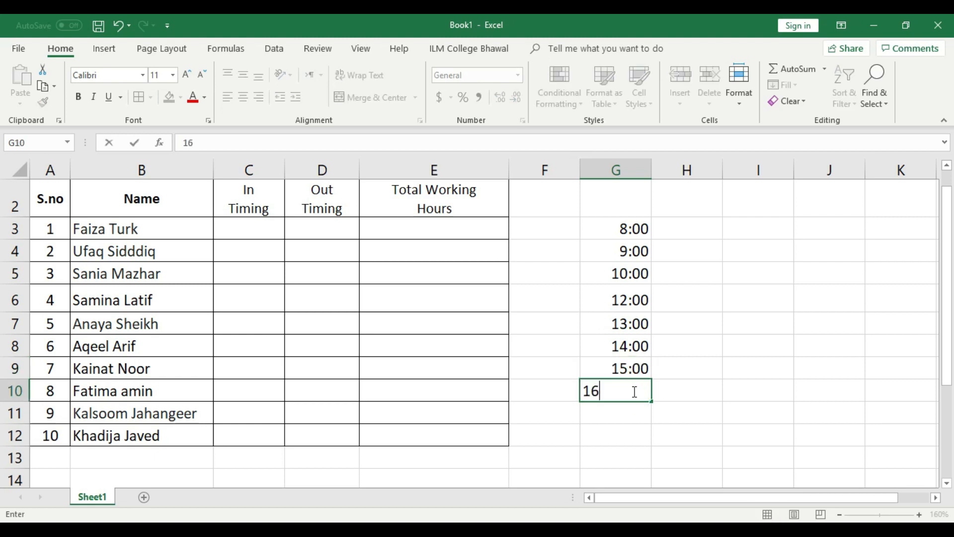
text(:00)
click(629, 405)
text(17:)
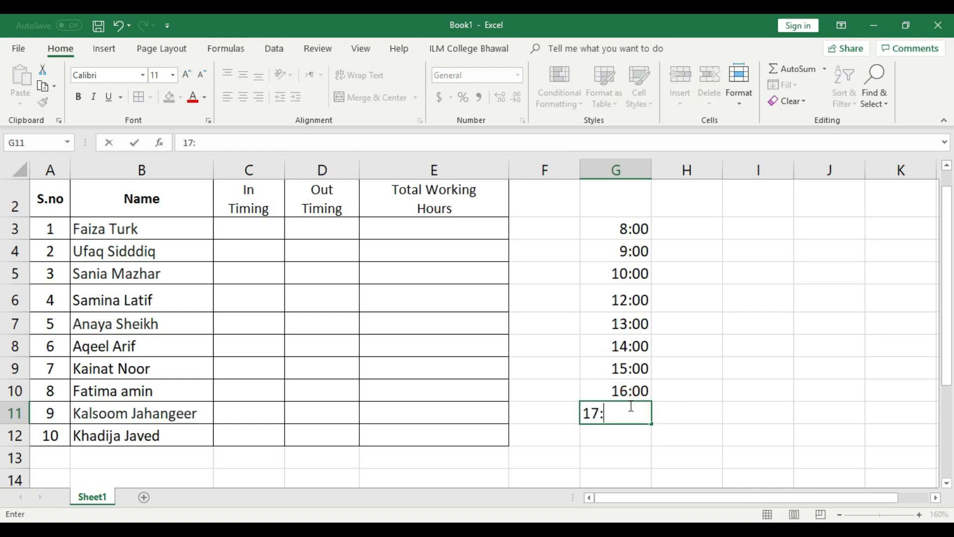
text(00)
click(635, 437)
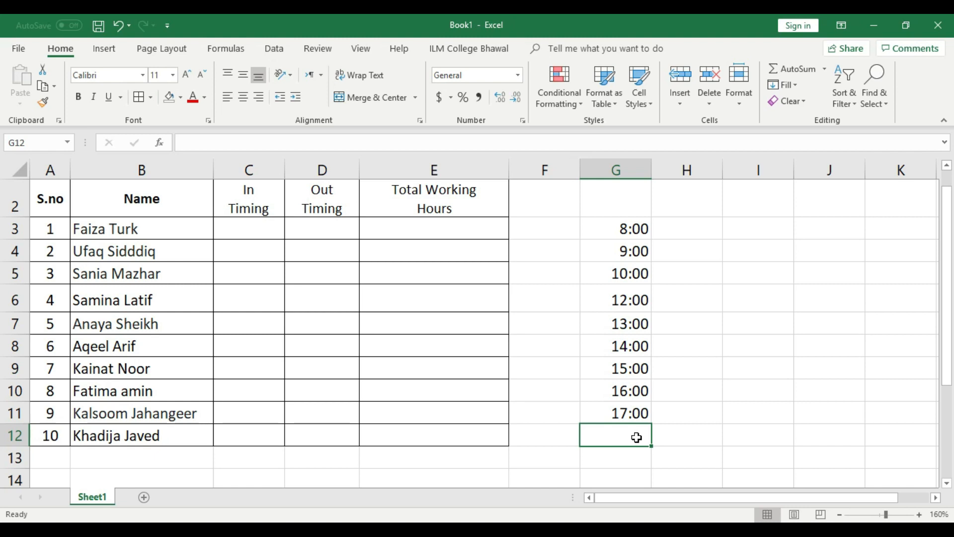
text(1:00)
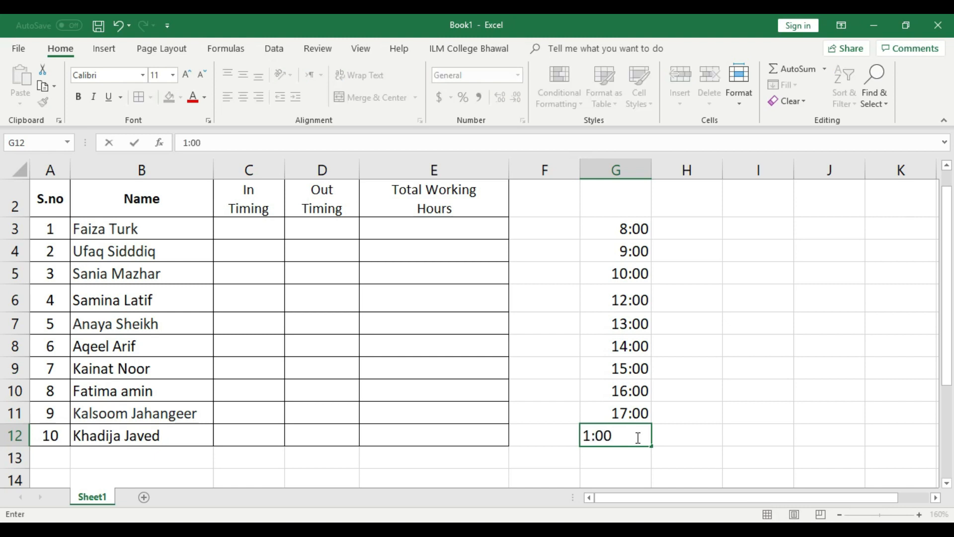
click(668, 432)
Clear all the sample times from cells G3 to G12.
drag(634, 227, 637, 436)
key(Delete)
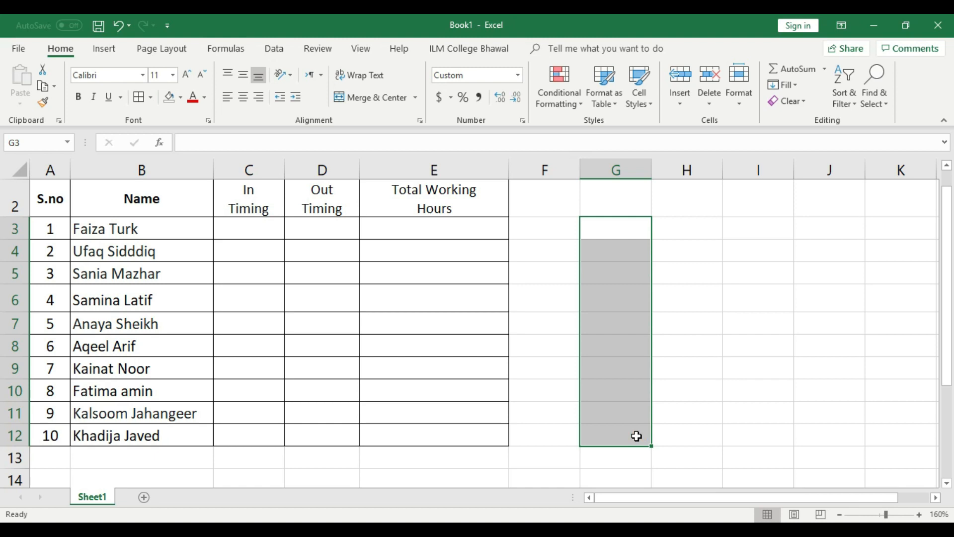
click(479, 375)
scroll(357, 351, up, 1)
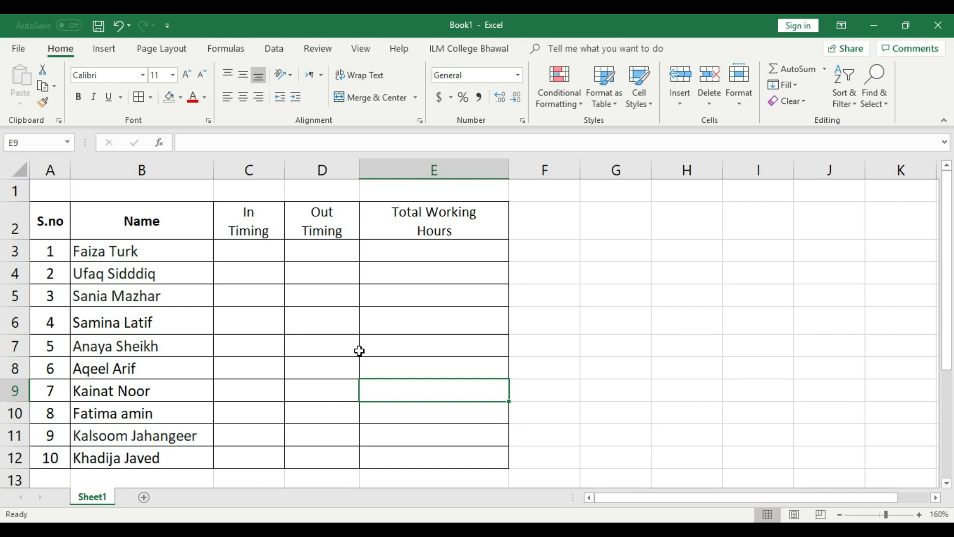
Enter 8:00 as a trial In Timing in cell C3, and clear that cell again.
click(121, 256)
click(231, 253)
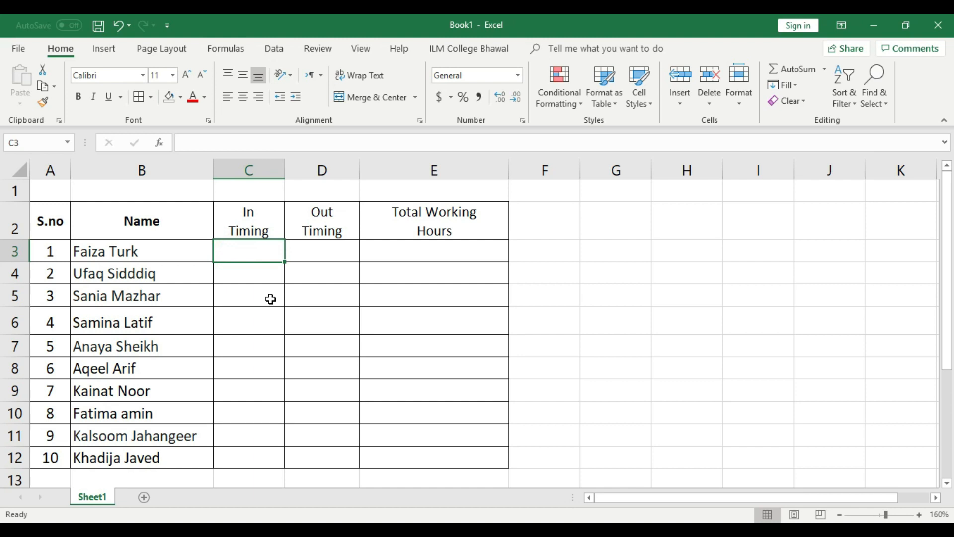
text(8)
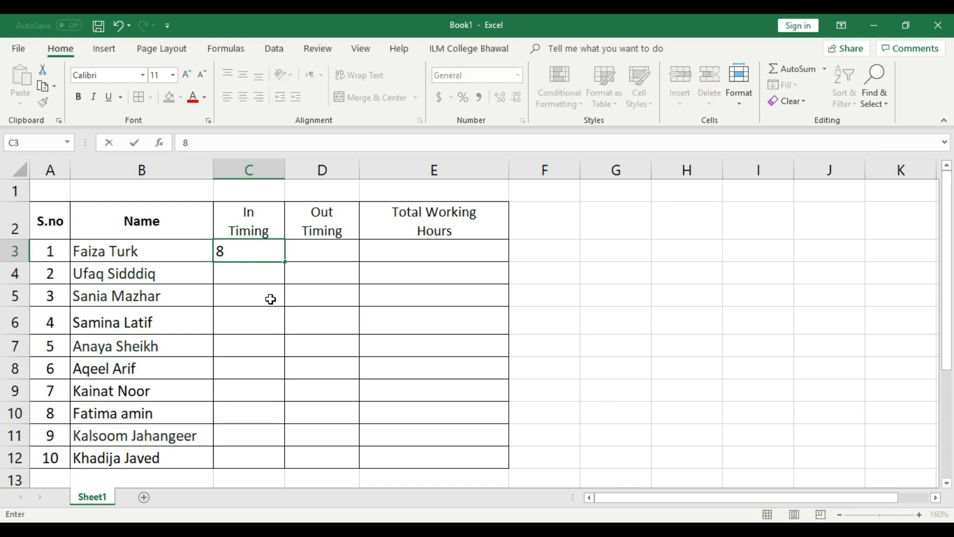
text(:00)
key(Return)
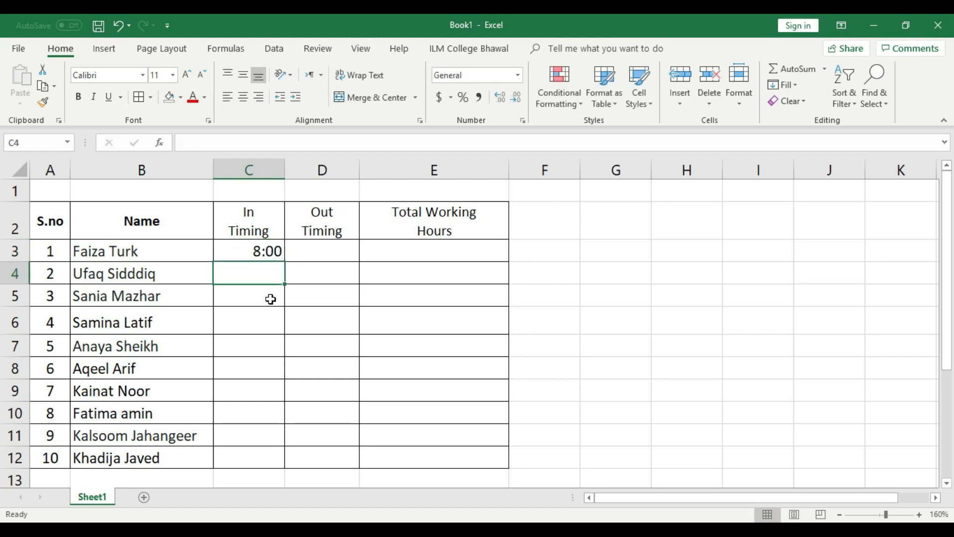
click(271, 252)
key(Delete)
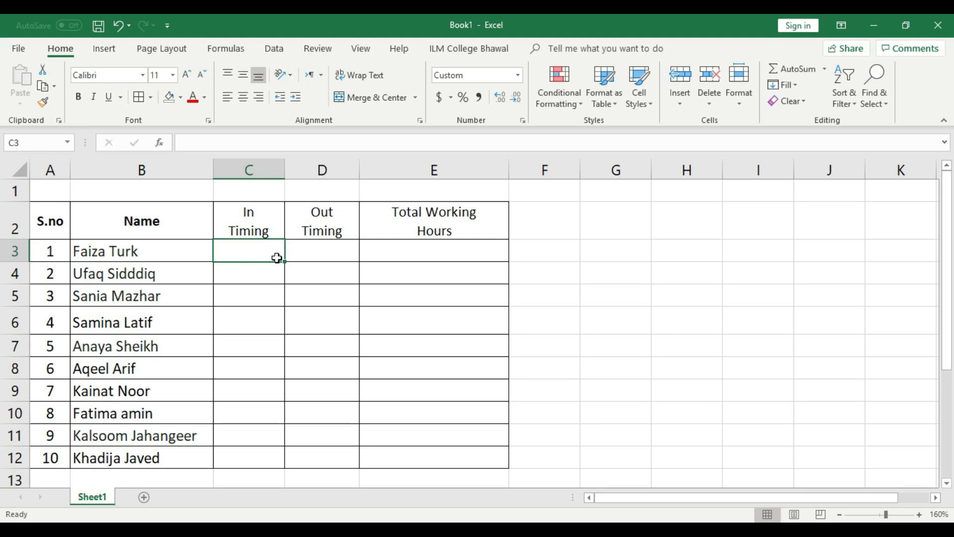
click(401, 294)
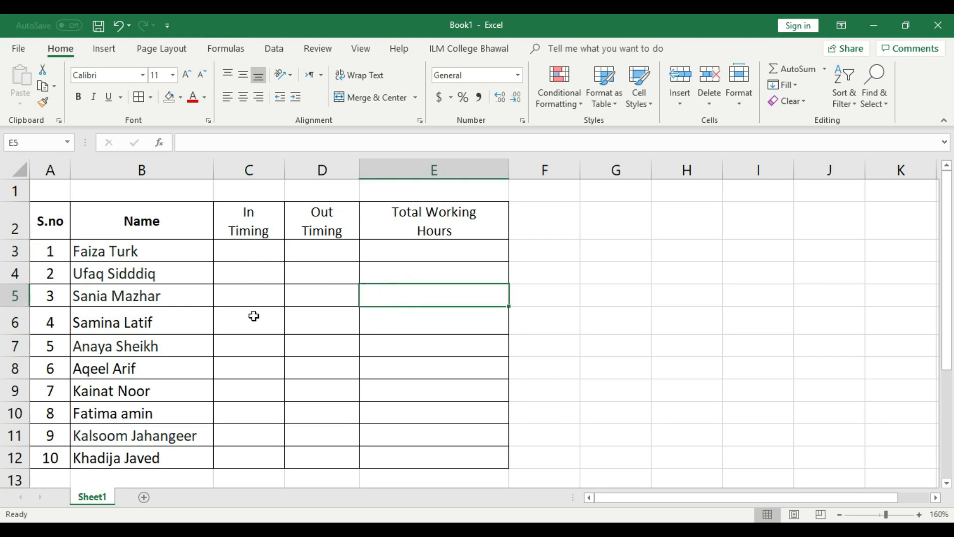
drag(262, 252, 336, 457)
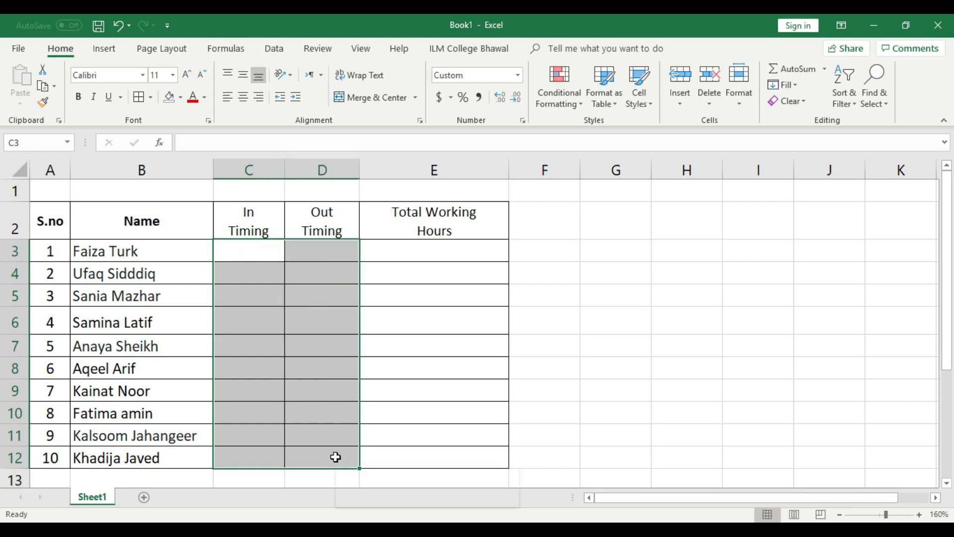
right_click(335, 457)
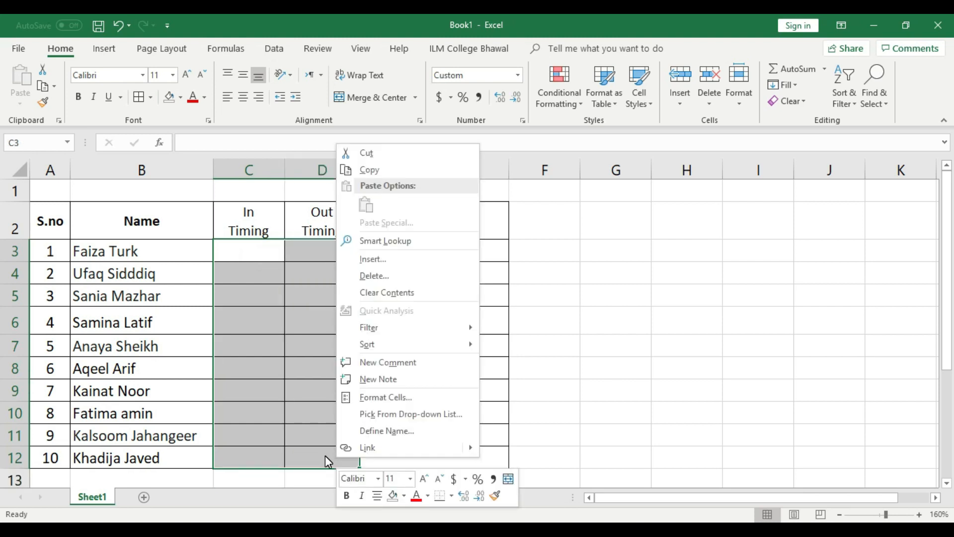
click(365, 401)
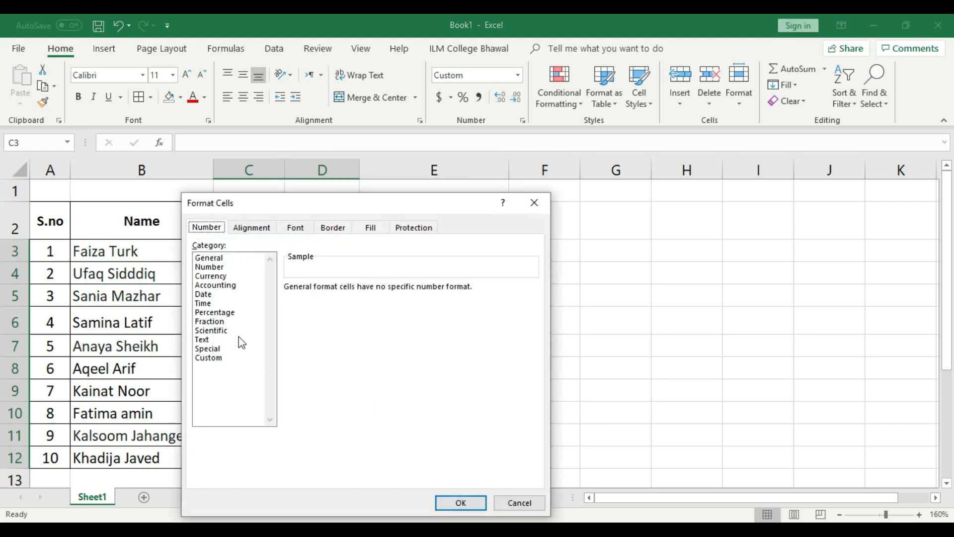
click(204, 303)
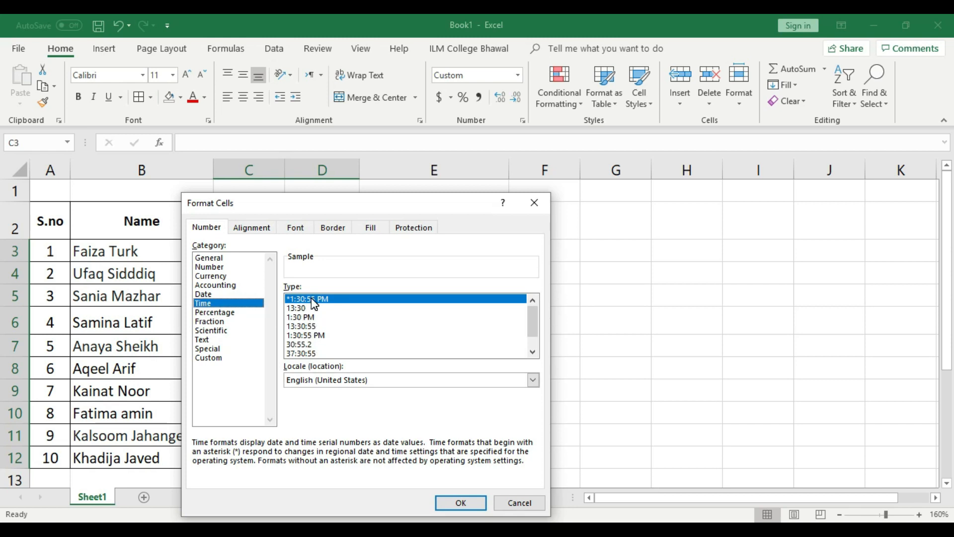
click(306, 317)
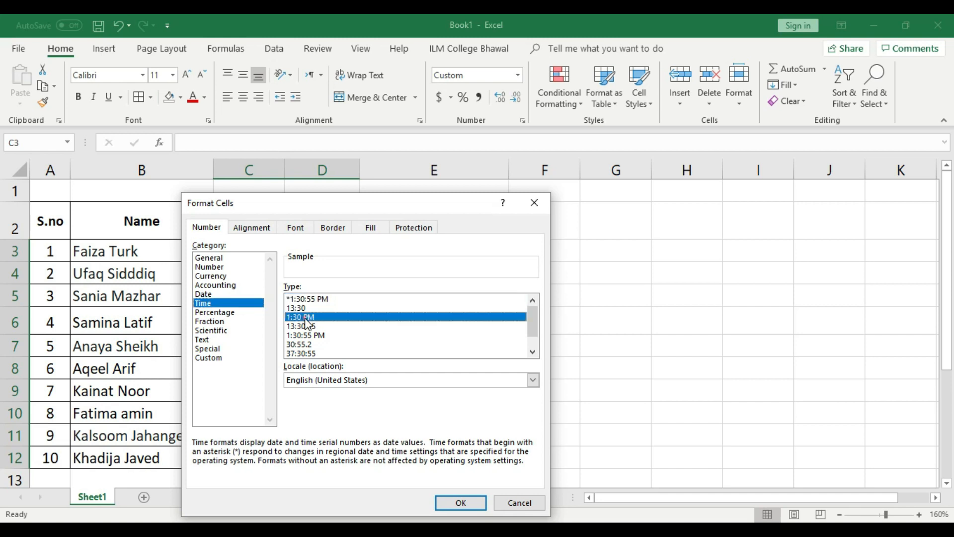
click(532, 506)
click(379, 398)
Apply the Time number format to the In Timing and Out Timing cells C3:D12.
drag(248, 250, 323, 454)
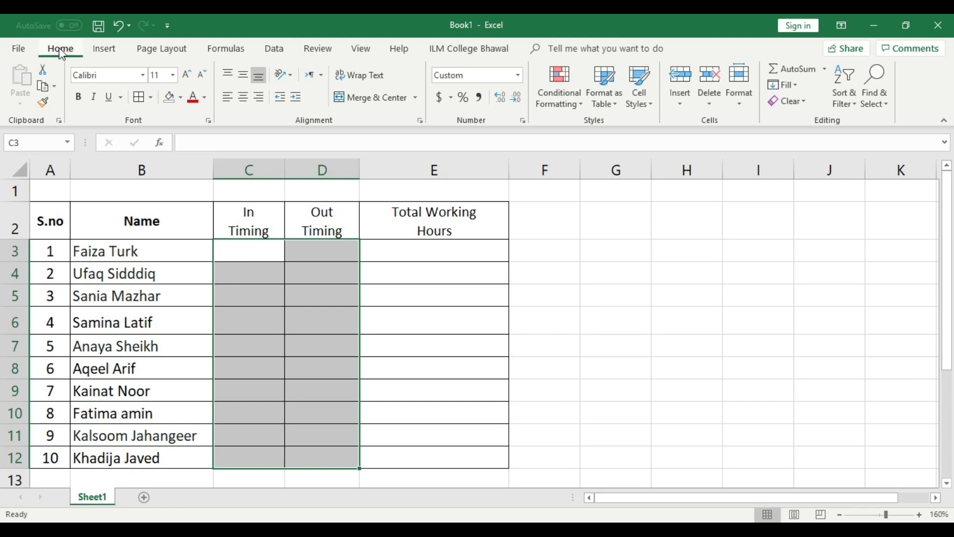
click(519, 79)
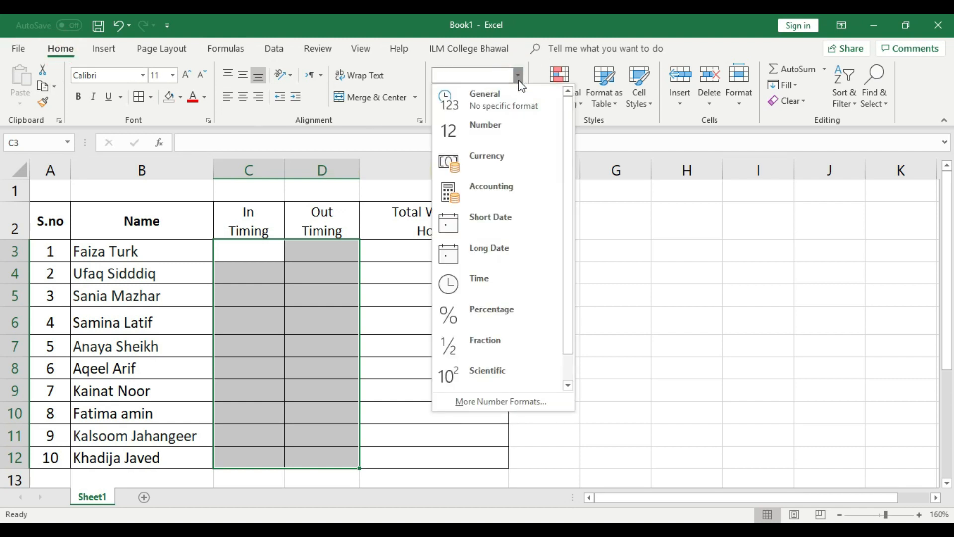
click(488, 287)
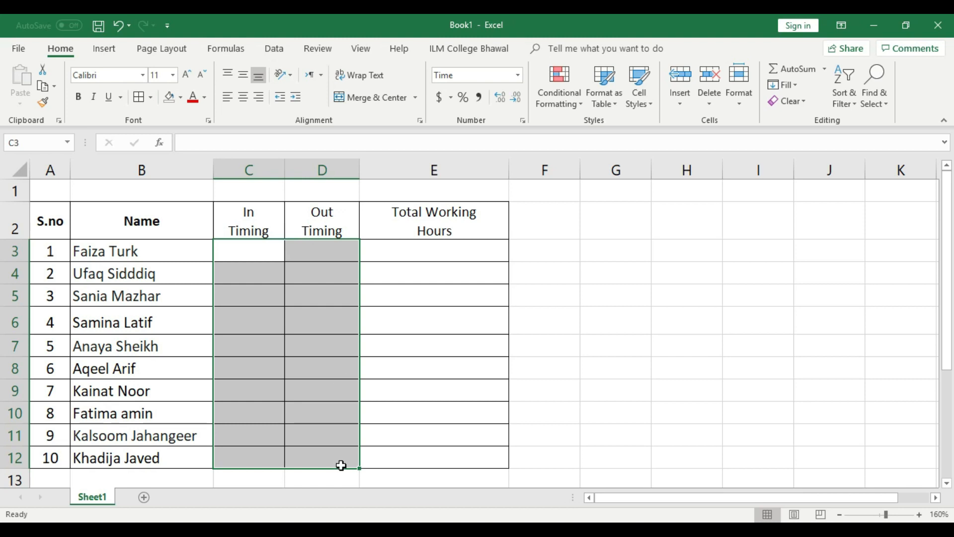
click(415, 284)
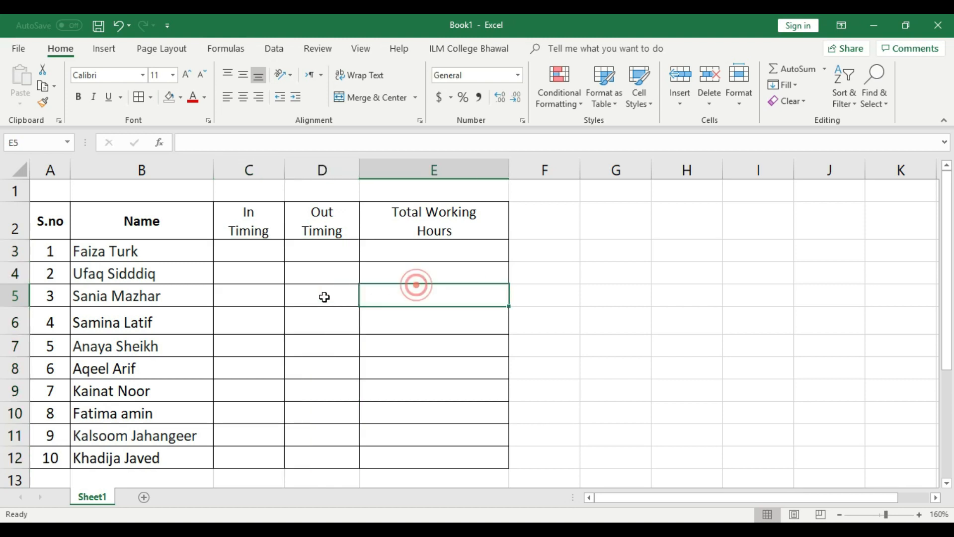
Enter 8:00 as the first person's In Timing in cell C3.
click(268, 255)
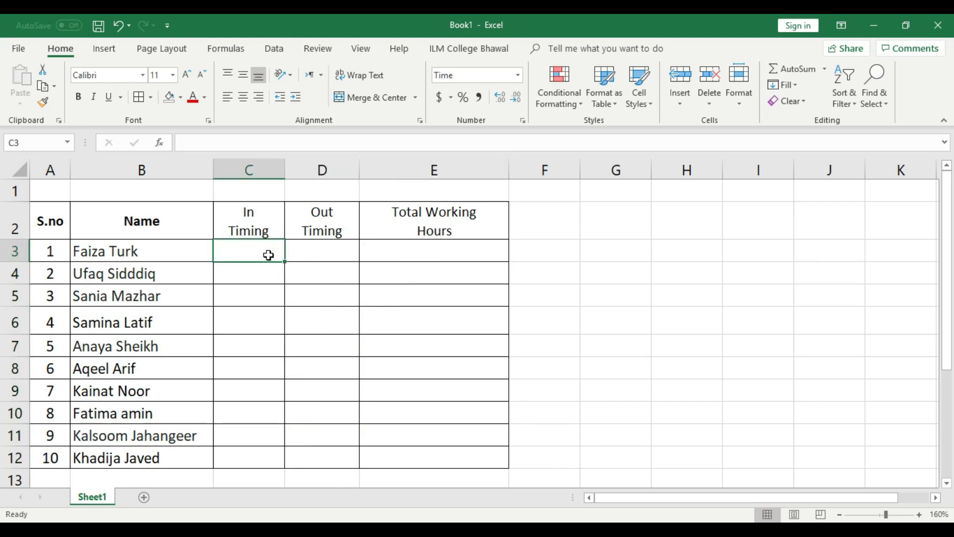
text(8:00)
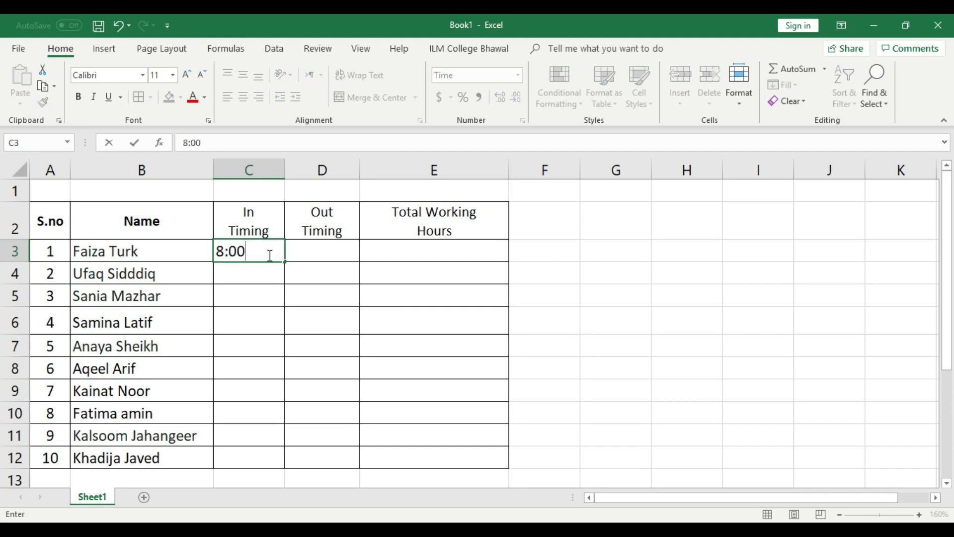
key(Return)
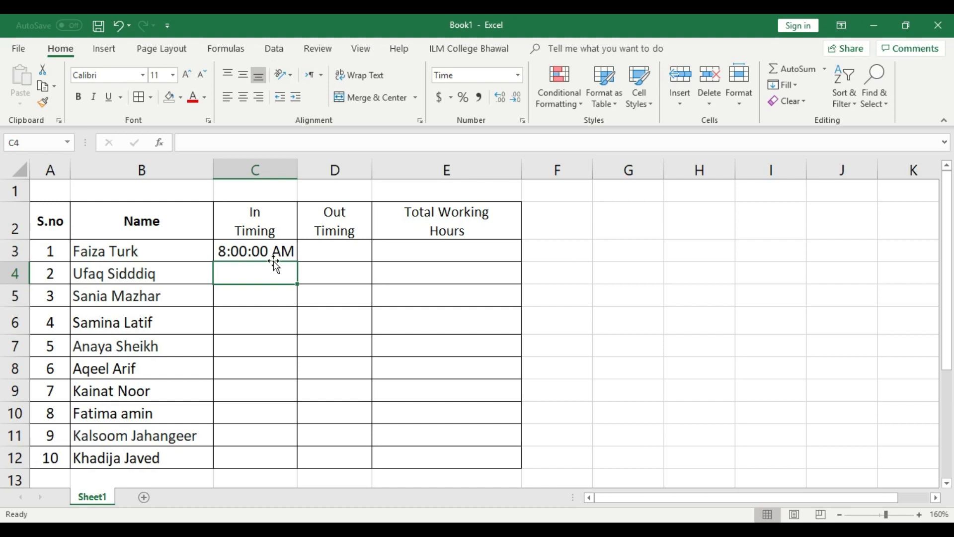
Format the In Timing and Out Timing cells C3:D12 with the 1:30 PM time type.
drag(255, 247, 332, 462)
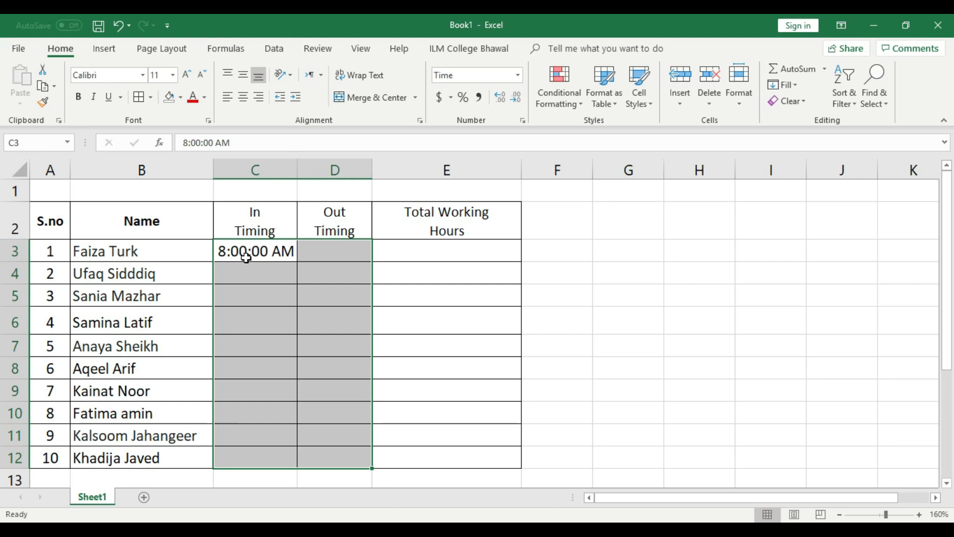
right_click(271, 254)
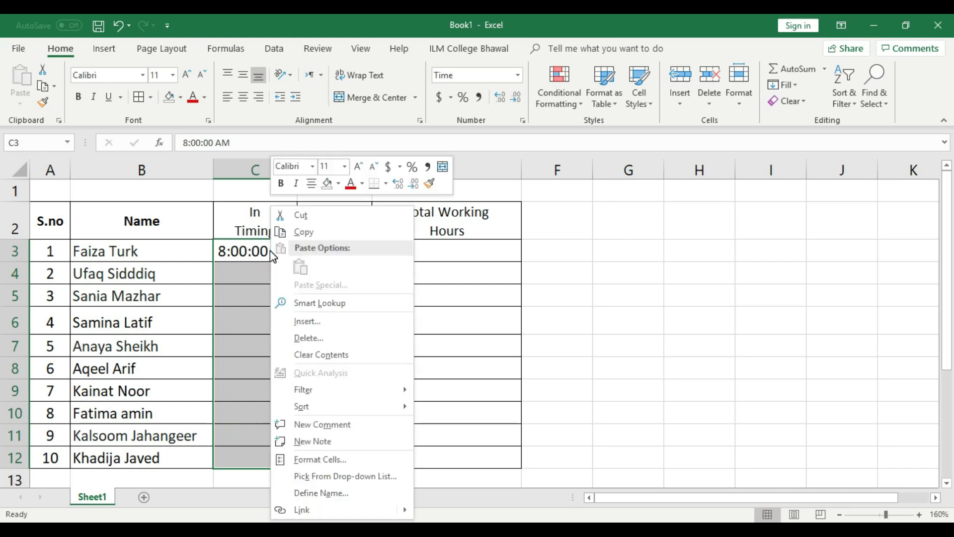
right_click(251, 269)
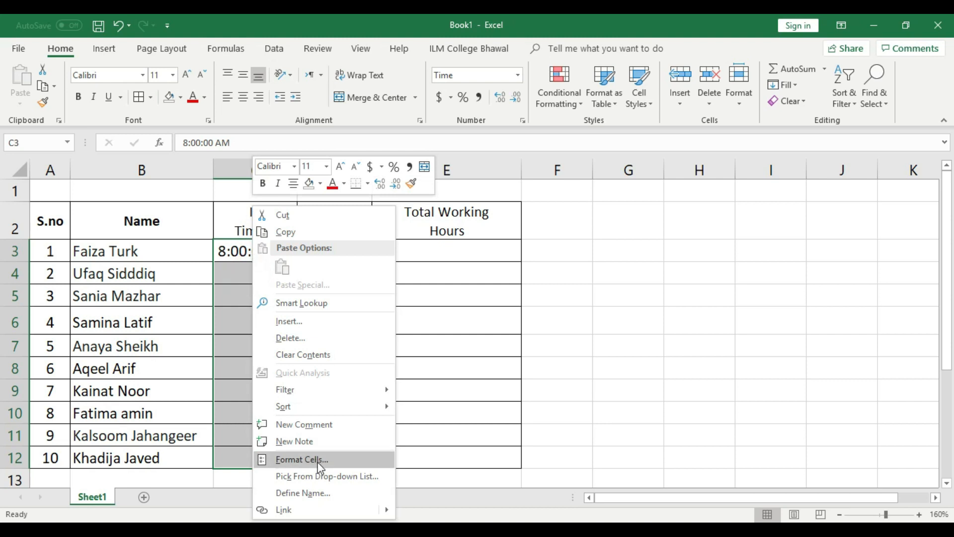
click(319, 460)
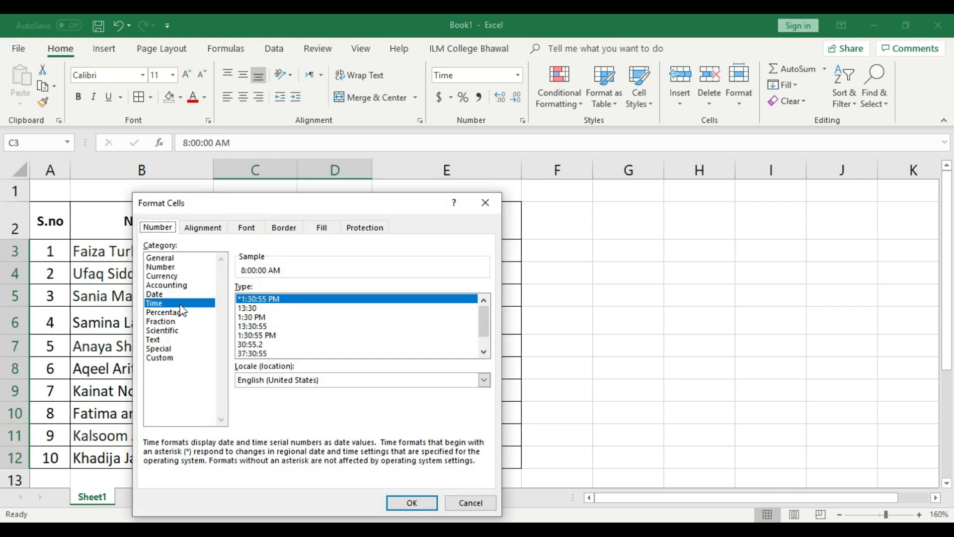
click(264, 317)
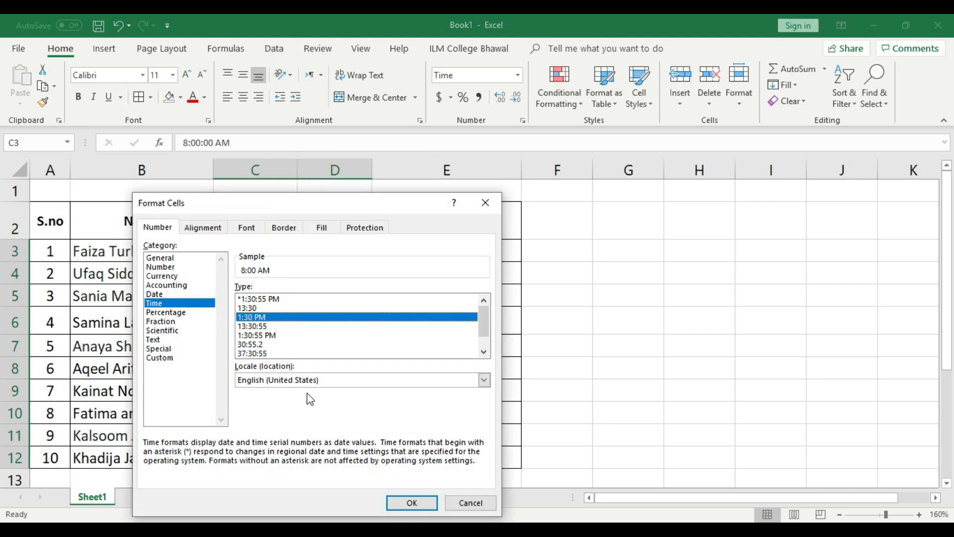
click(410, 502)
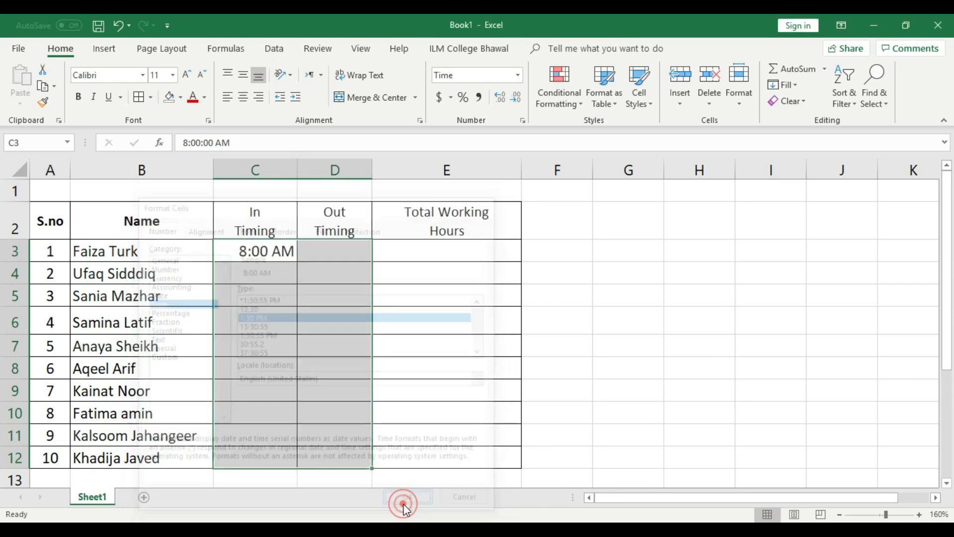
click(347, 346)
click(265, 252)
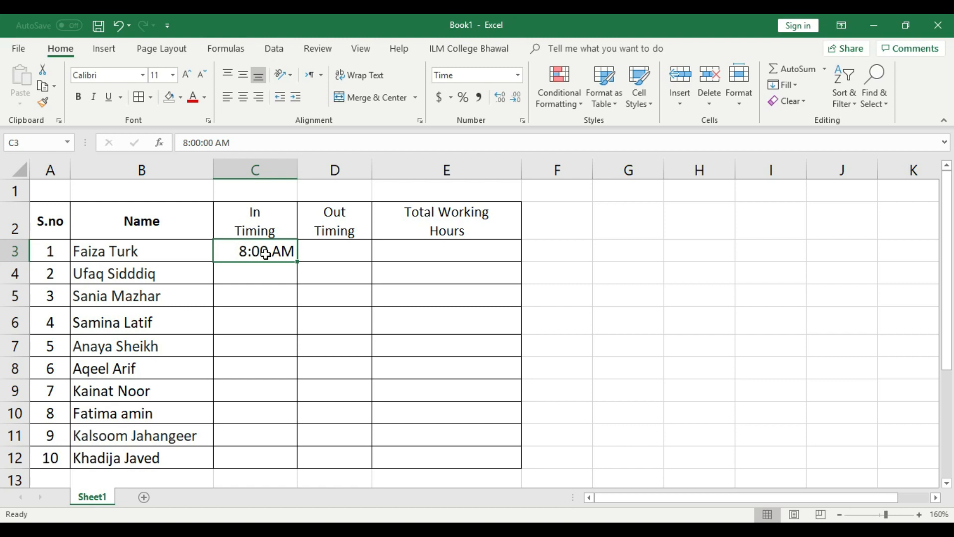
Enter 13:00 as a trial In Timing in cell C4.
click(268, 279)
drag(245, 249, 336, 452)
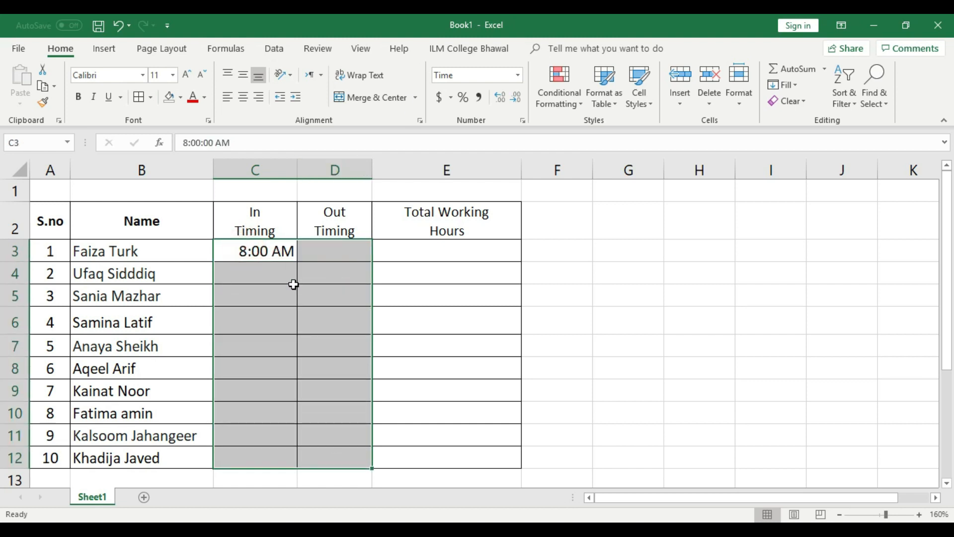
click(266, 274)
click(267, 274)
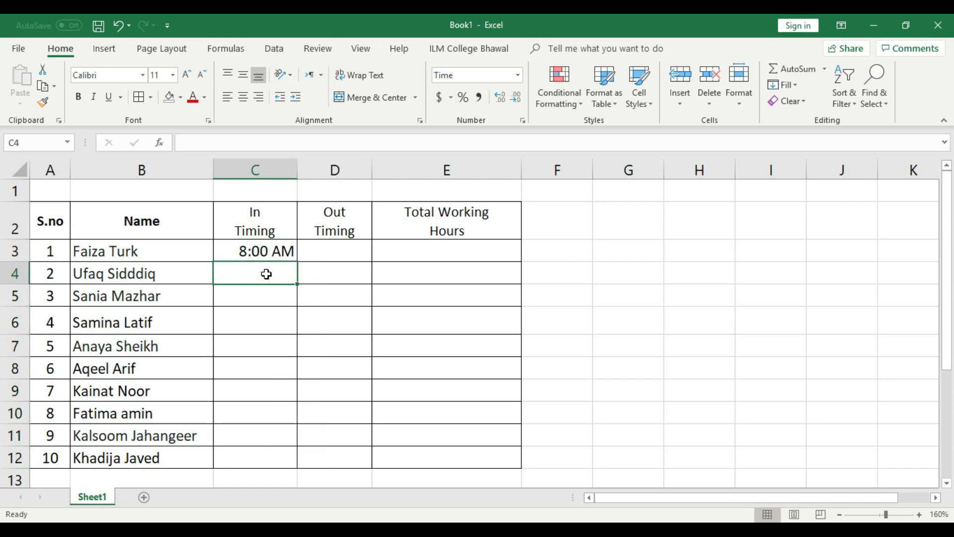
text(13:)
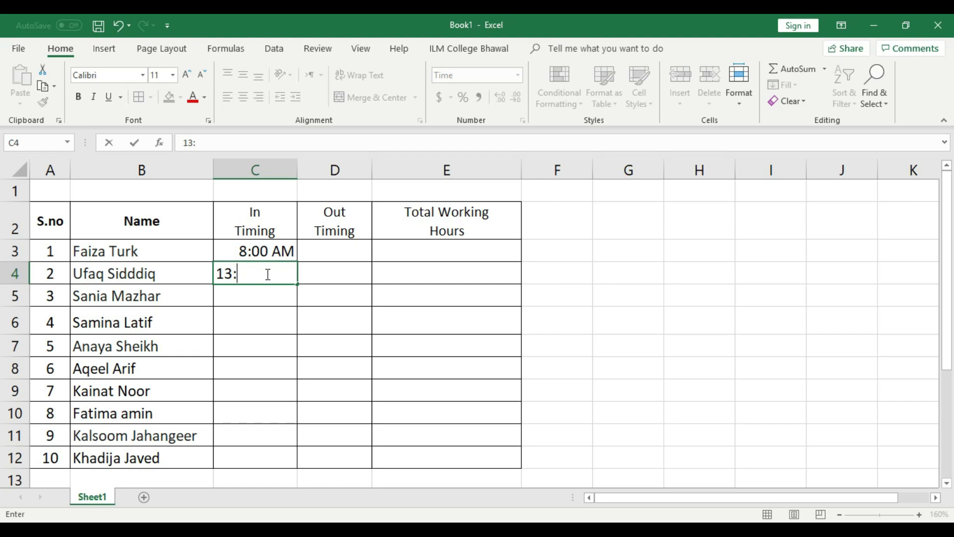
text(00)
key(Return)
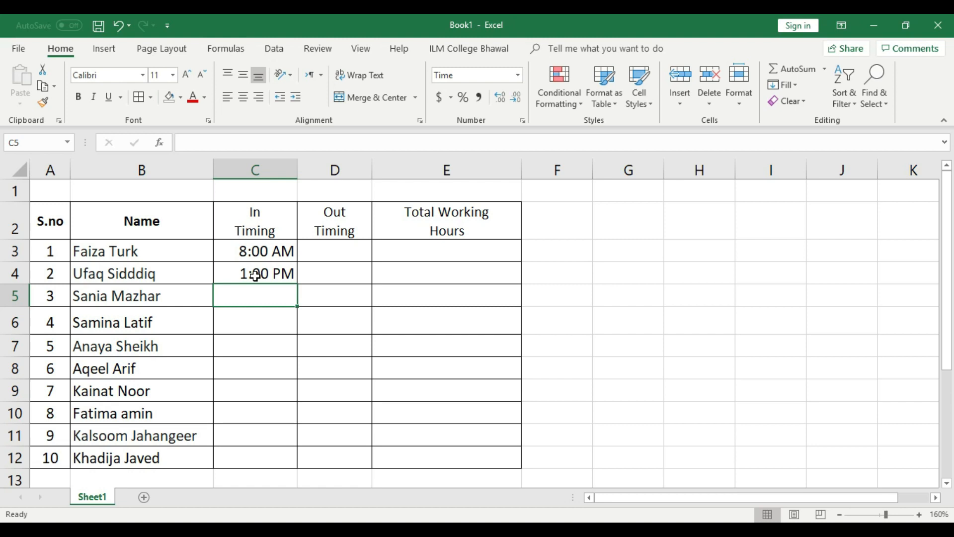
Enter the plain numbers 1 to 5 as trial In Timings in cells C5 to C9, and clear them again.
click(264, 287)
text(1)
click(262, 319)
text(2:00 AM)
click(261, 349)
text(3)
click(261, 372)
text(4)
click(263, 401)
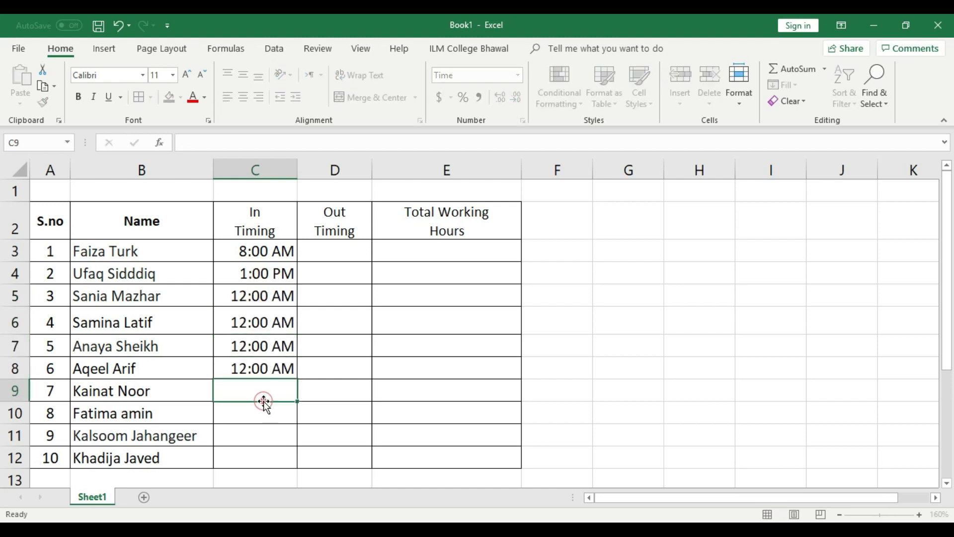
text(5)
click(272, 428)
drag(260, 298, 263, 388)
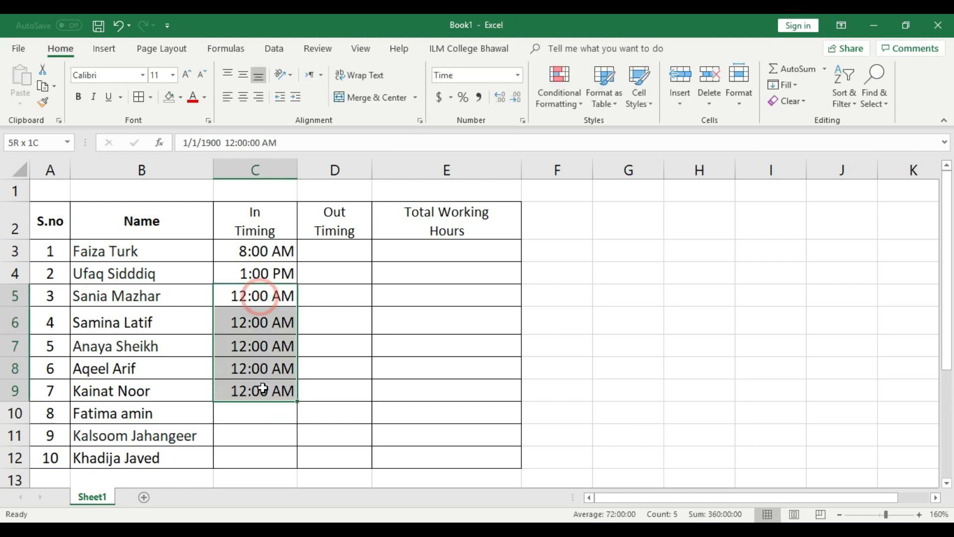
key(Delete)
click(370, 344)
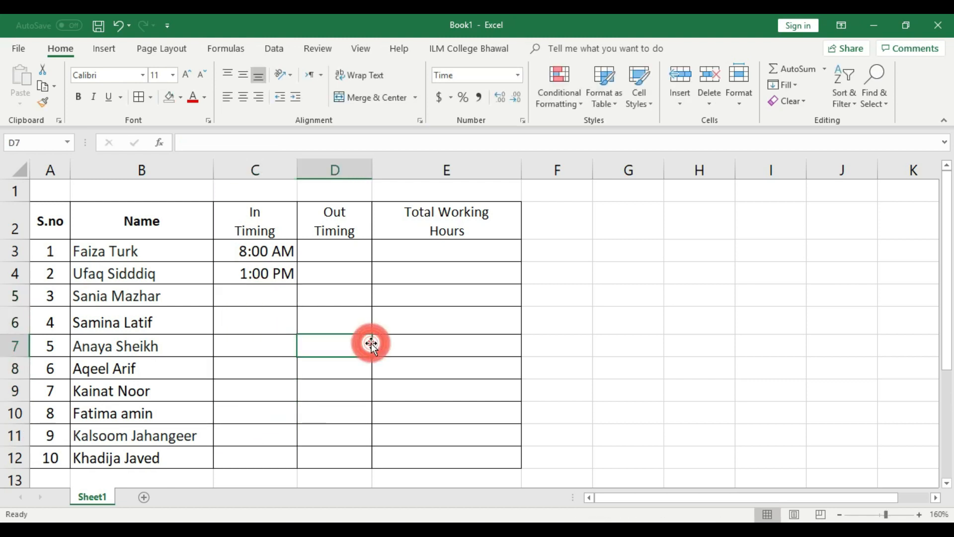
Set the second person's In Timing in cell C4 to 9:00.
click(281, 301)
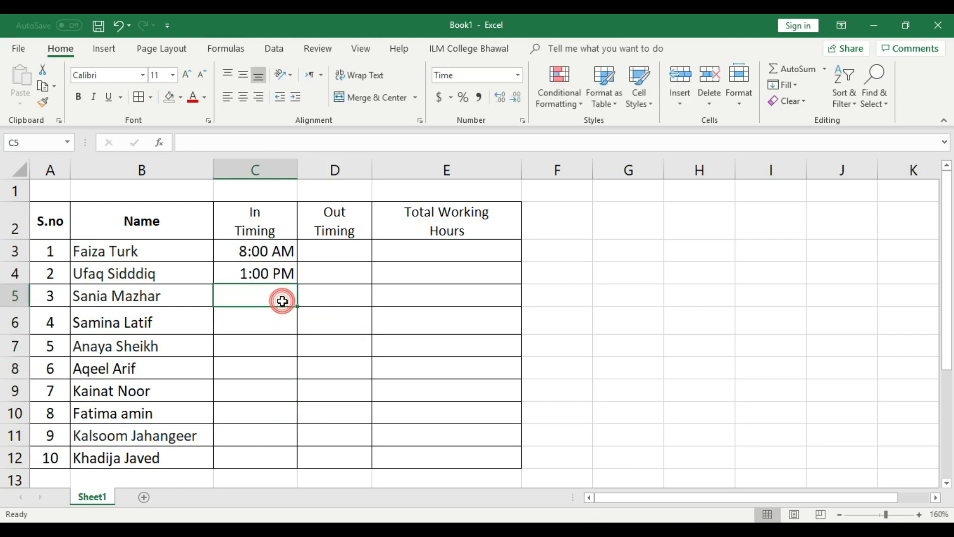
click(266, 252)
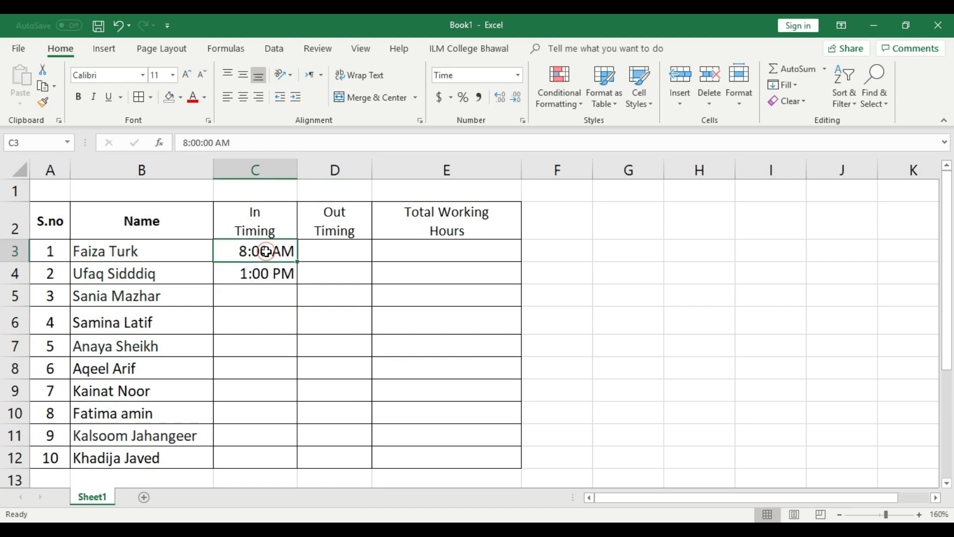
click(277, 276)
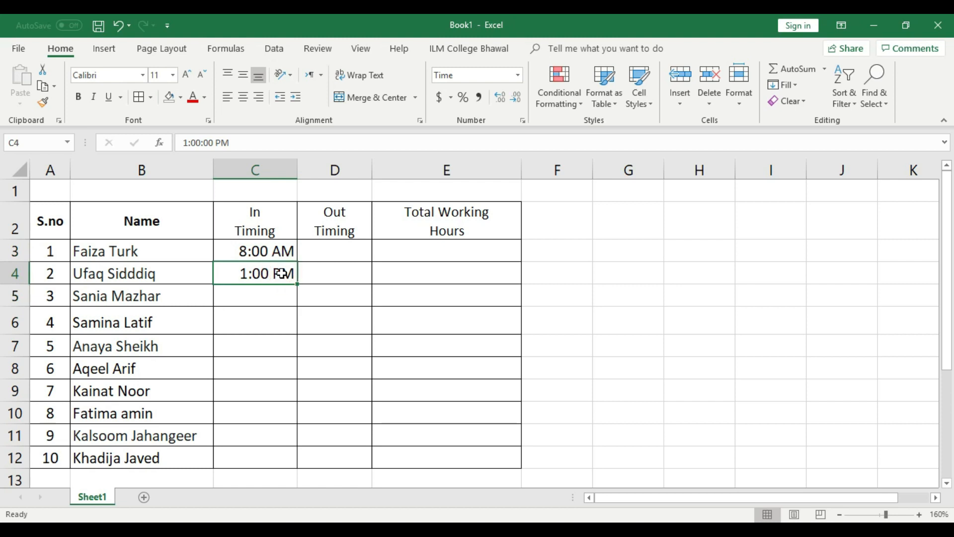
text(9:00)
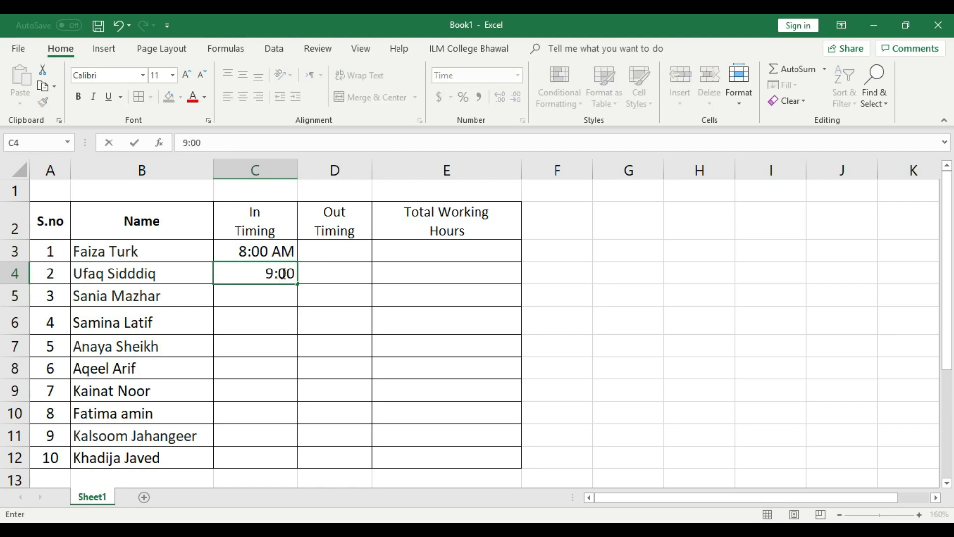
key(Return)
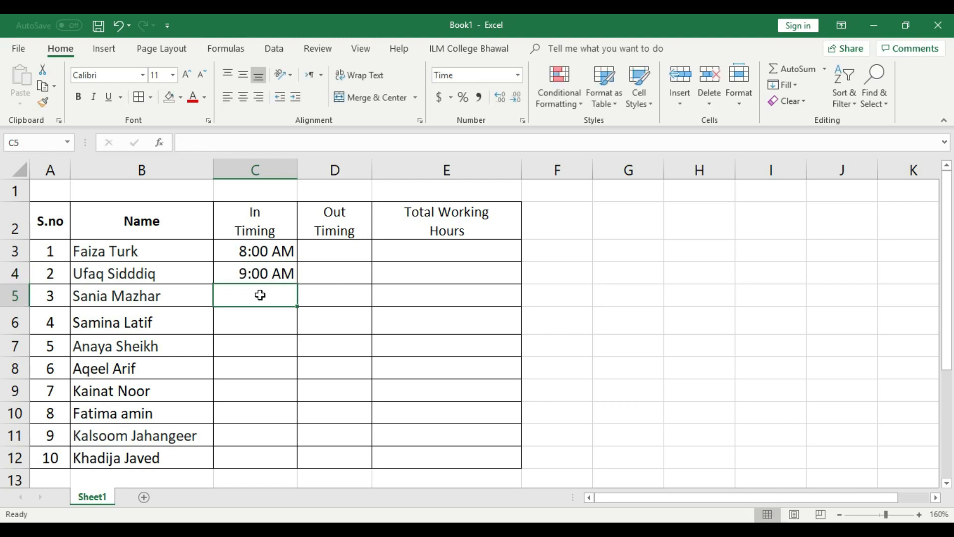
Enter the In Timings 9:50 in cell C5 and 11:00 in cell C6.
text(9:50)
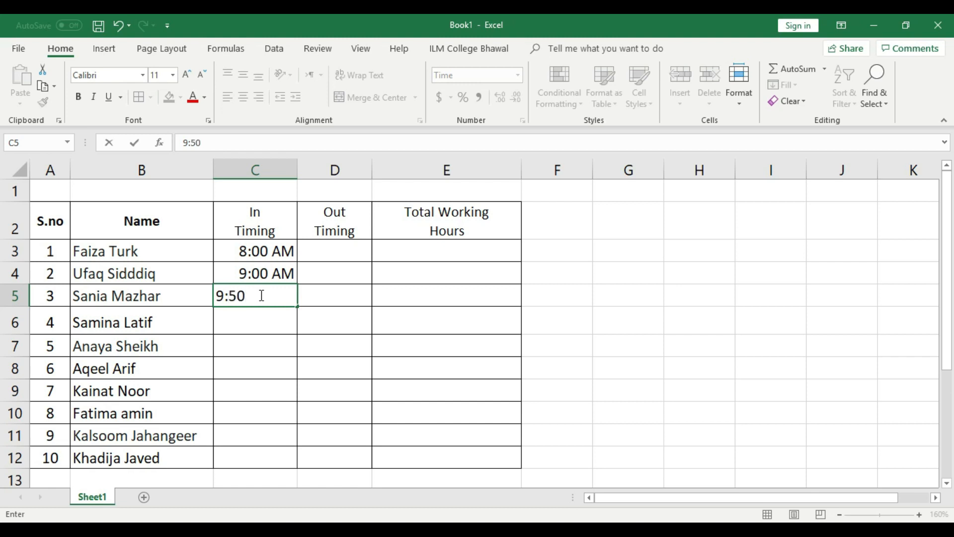
click(277, 320)
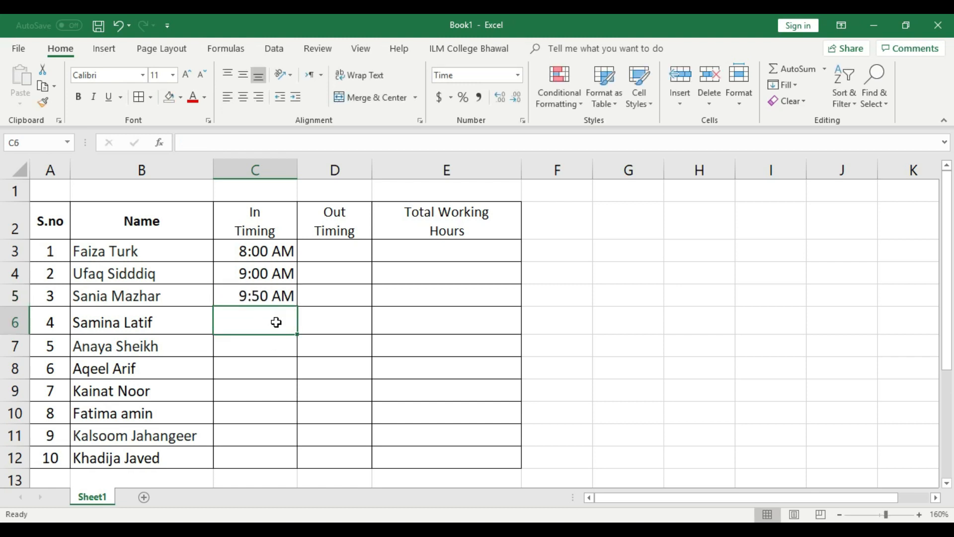
text(11:00)
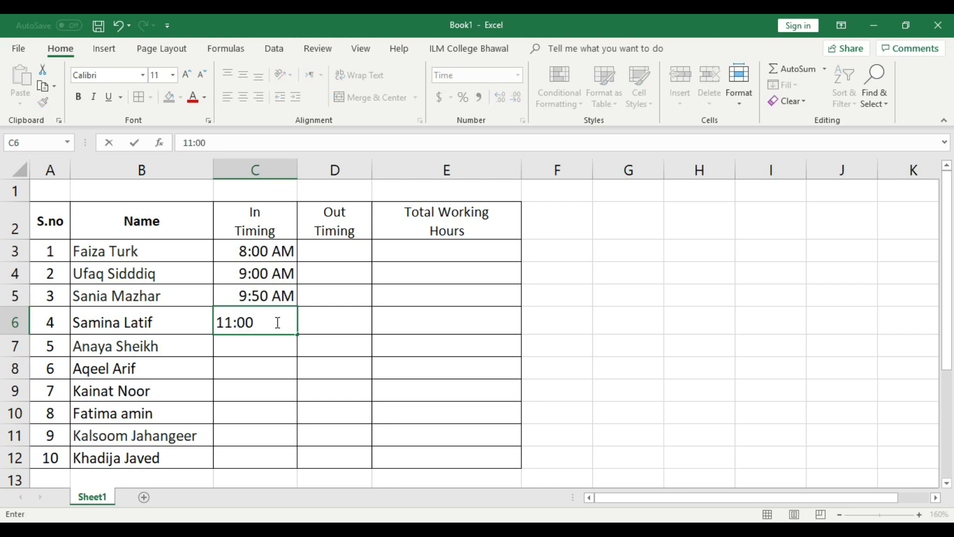
click(273, 356)
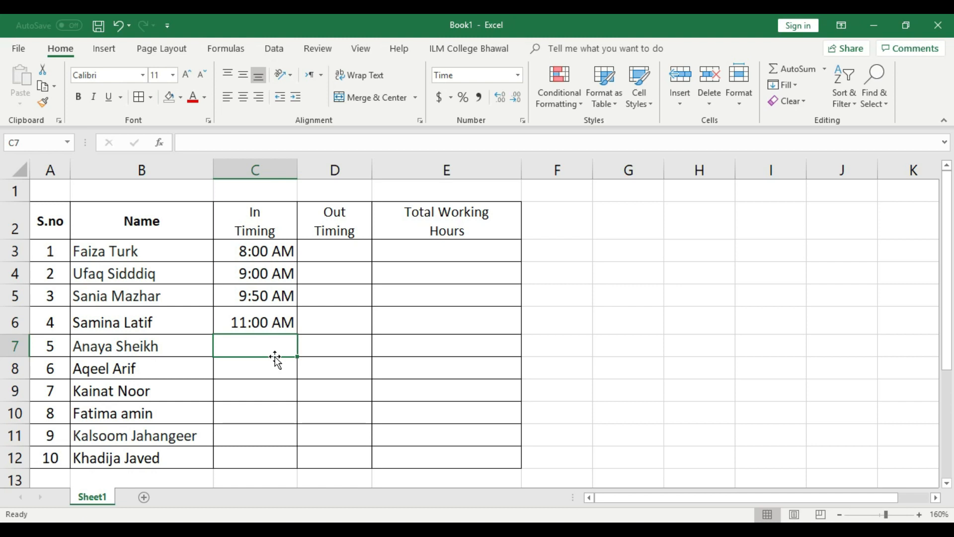
Enter 12:45 as the fifth person's In Timing in cell C7.
text(12:)
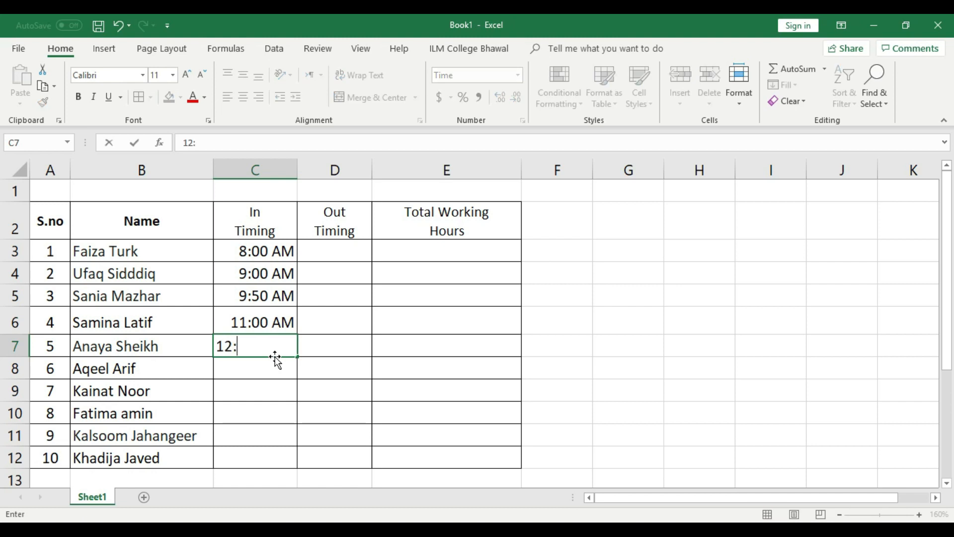
text(45)
key(Return)
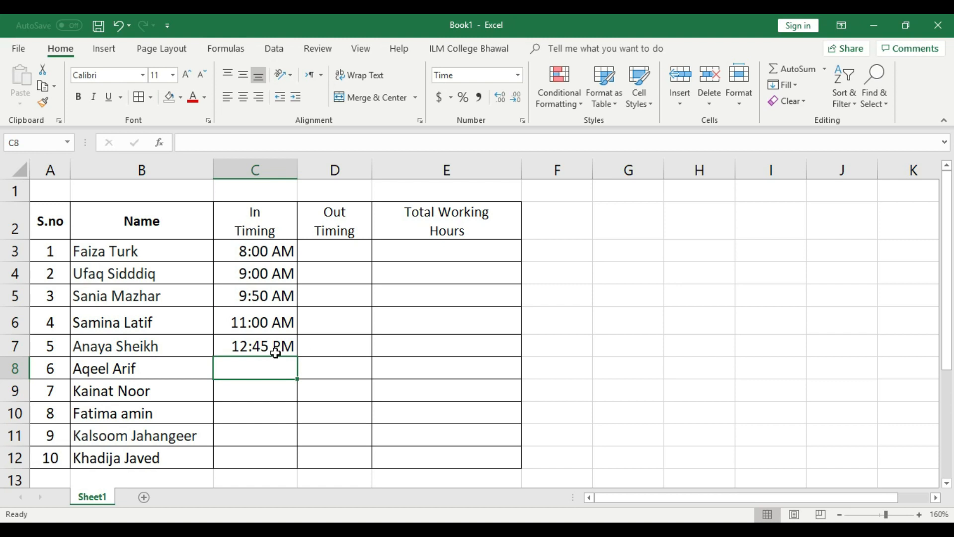
click(261, 386)
Set the fifth person's In Timing in cell C7 to 11:49.
click(263, 346)
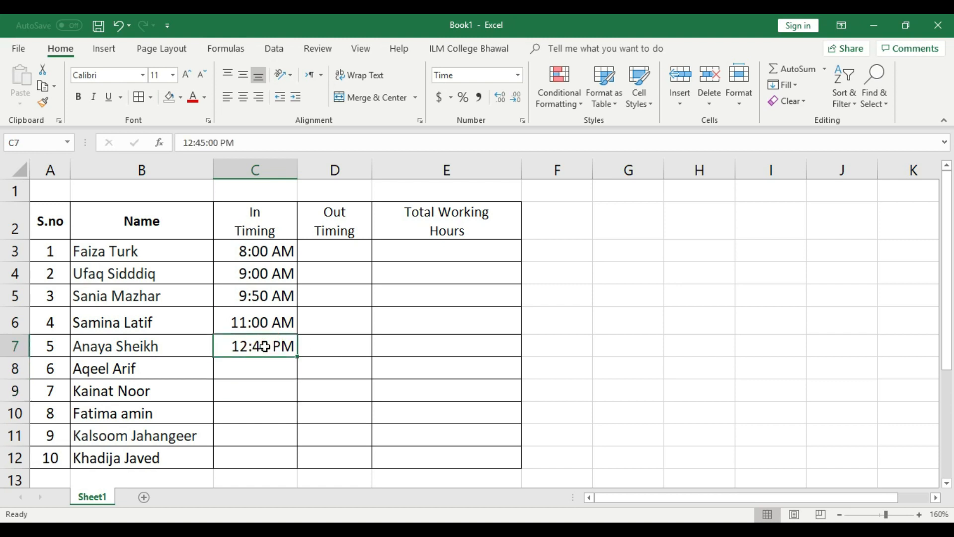
text(11:49)
key(Return)
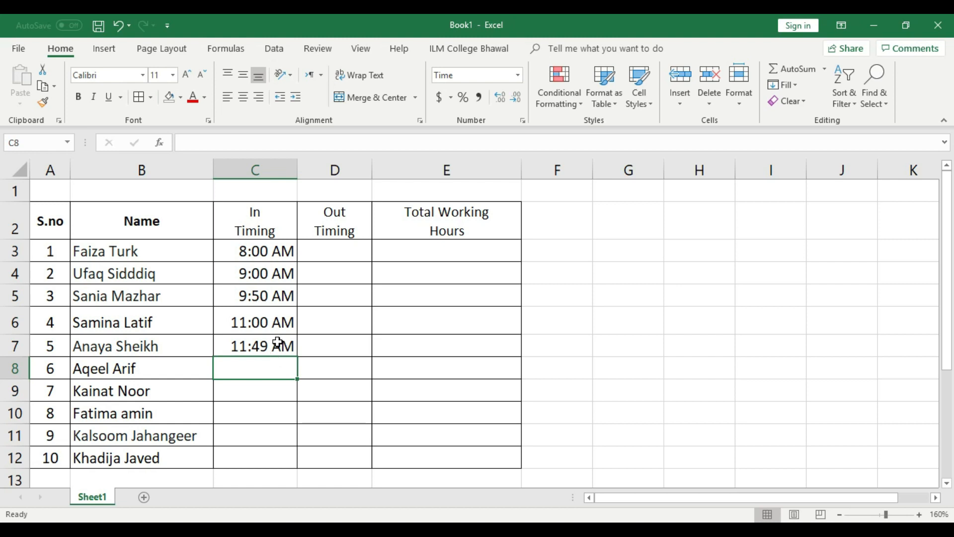
click(348, 347)
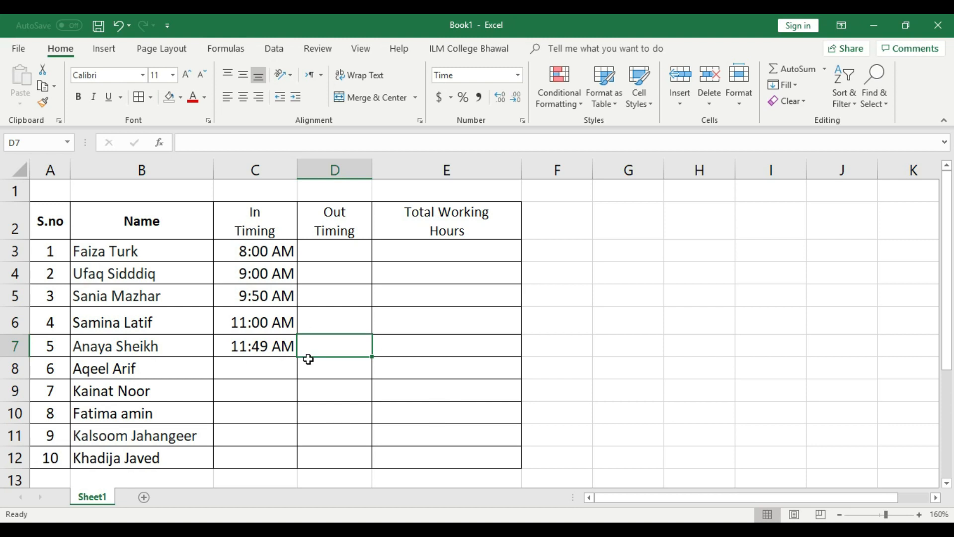
Enter the plain number 1 as a trial In Timing in cell C8.
click(266, 366)
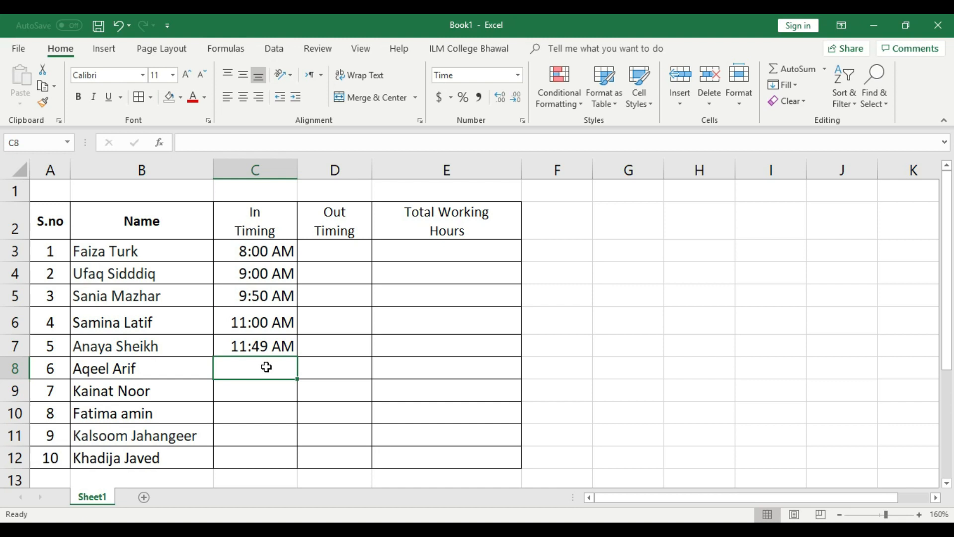
text(1)
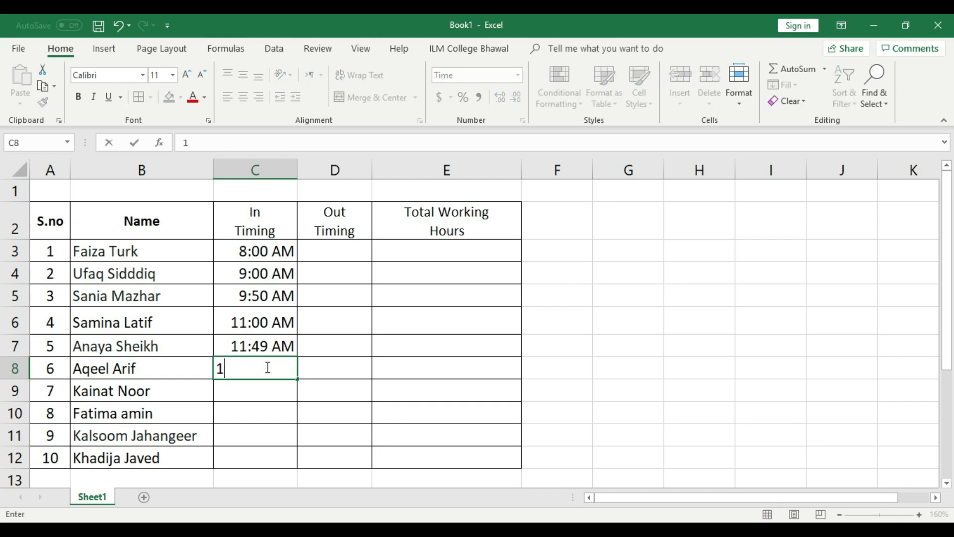
key(Return)
Set the In Timing in cell C8 to 13:00 and enter 7:30 in cell C9.
click(273, 366)
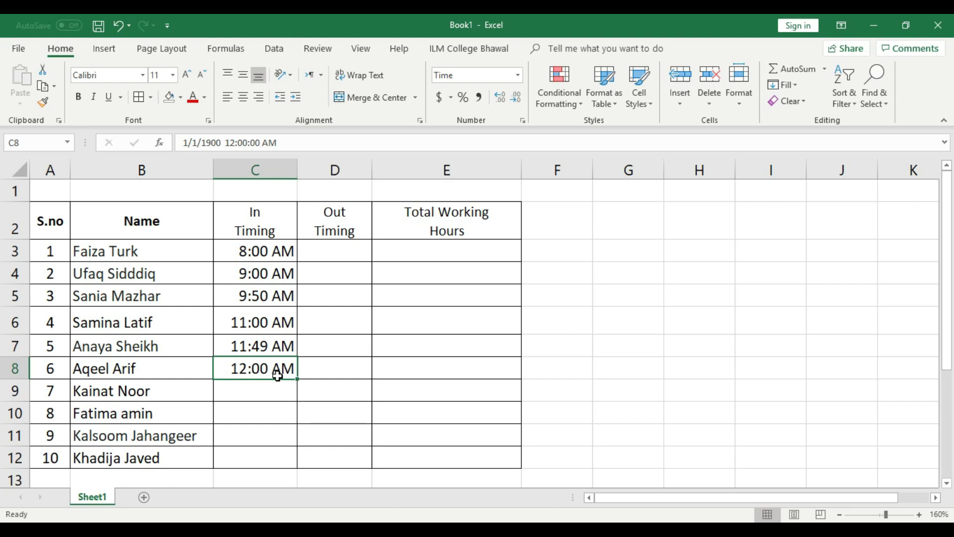
text(13:)
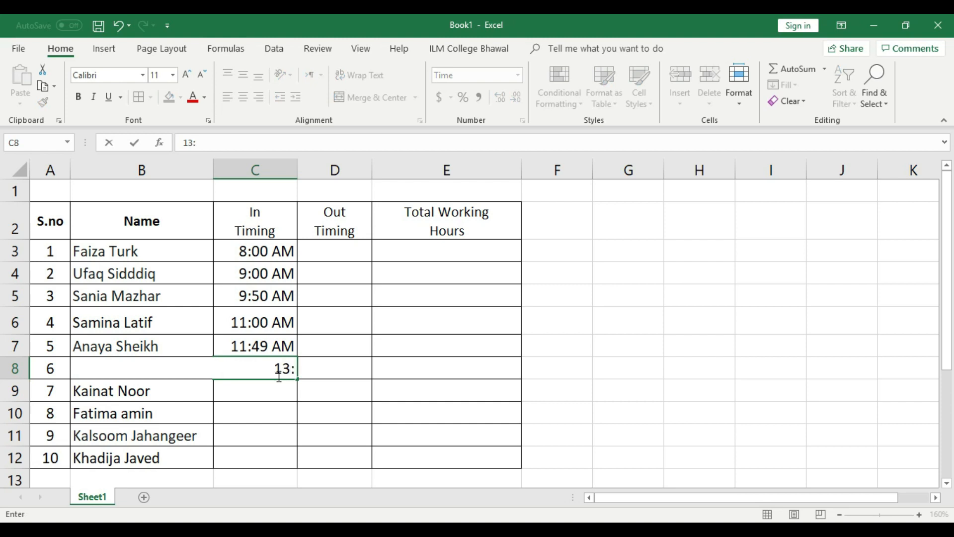
text(00)
key(Return)
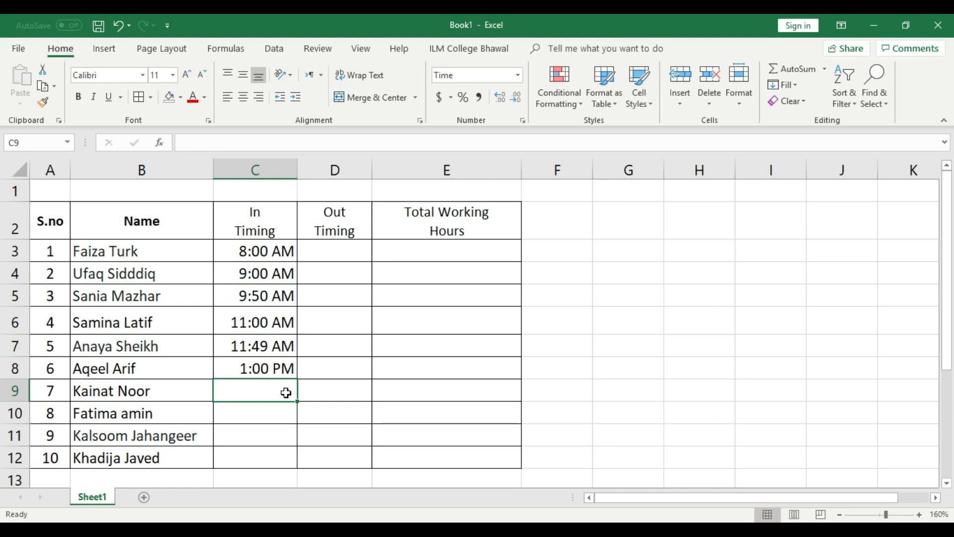
text(7:)
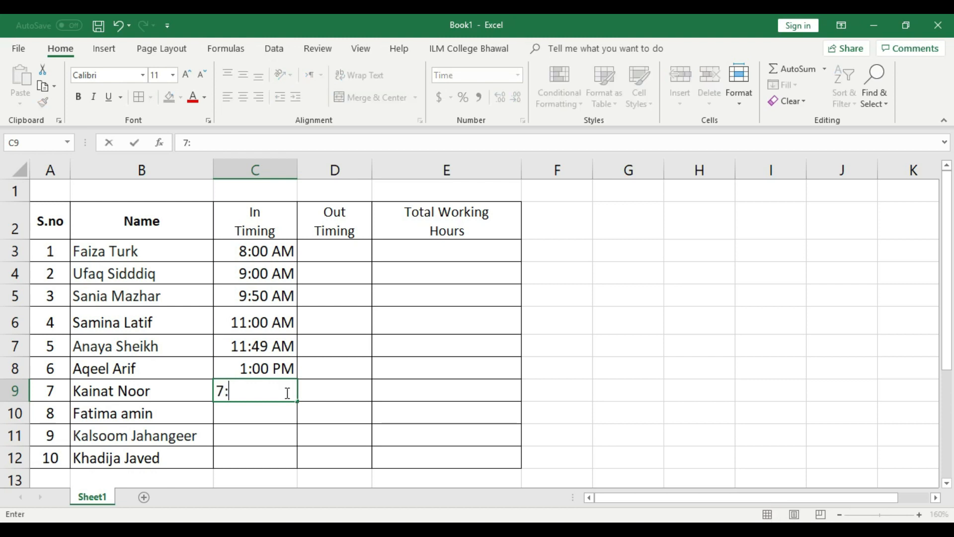
text(30)
key(Return)
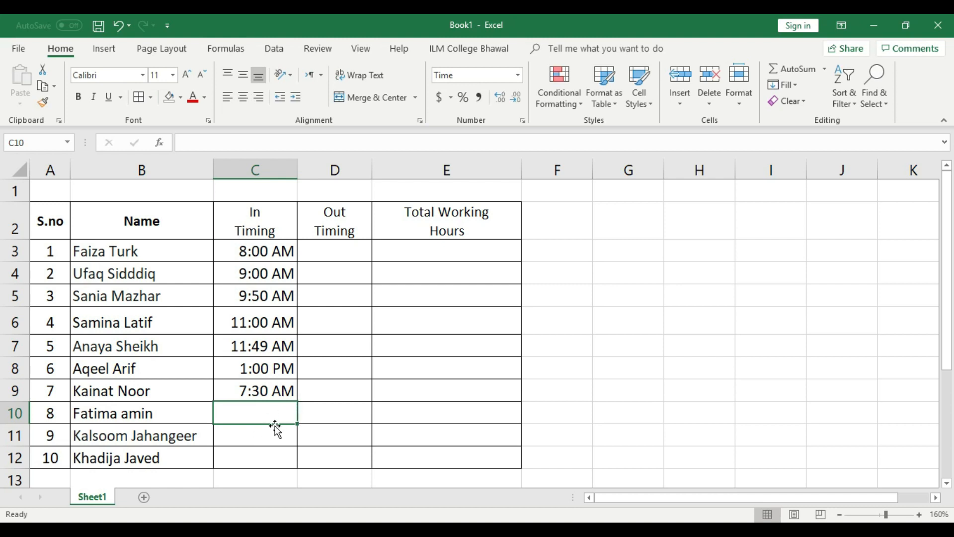
Enter the last three In Timings: 14:00 in cell C10, 15:00 in C11 and 7:00 in C12.
text(14:00)
key(Return)
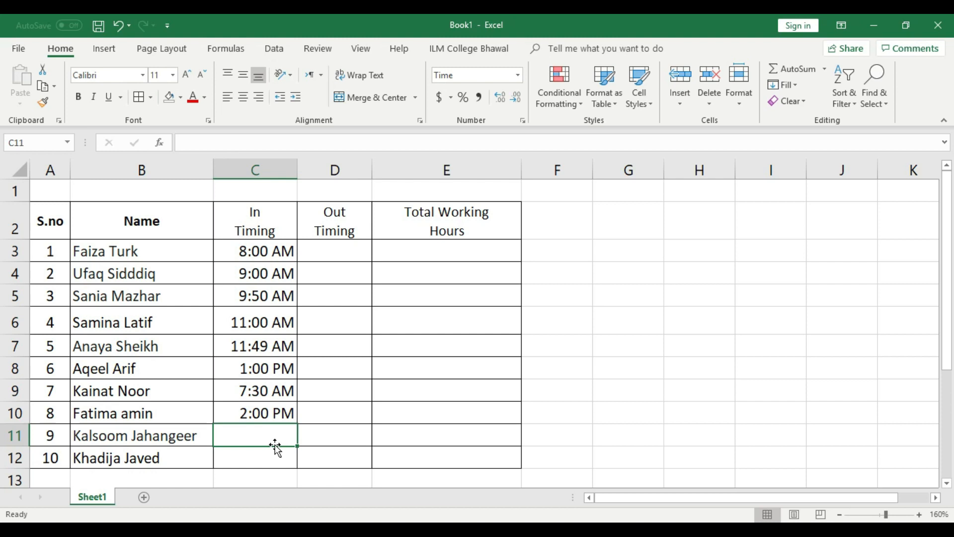
text(15:00)
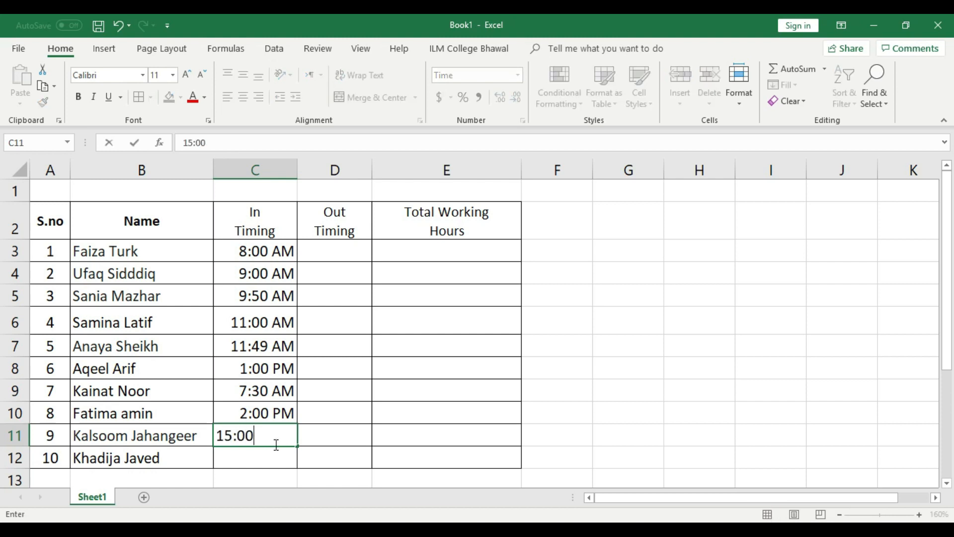
key(Return)
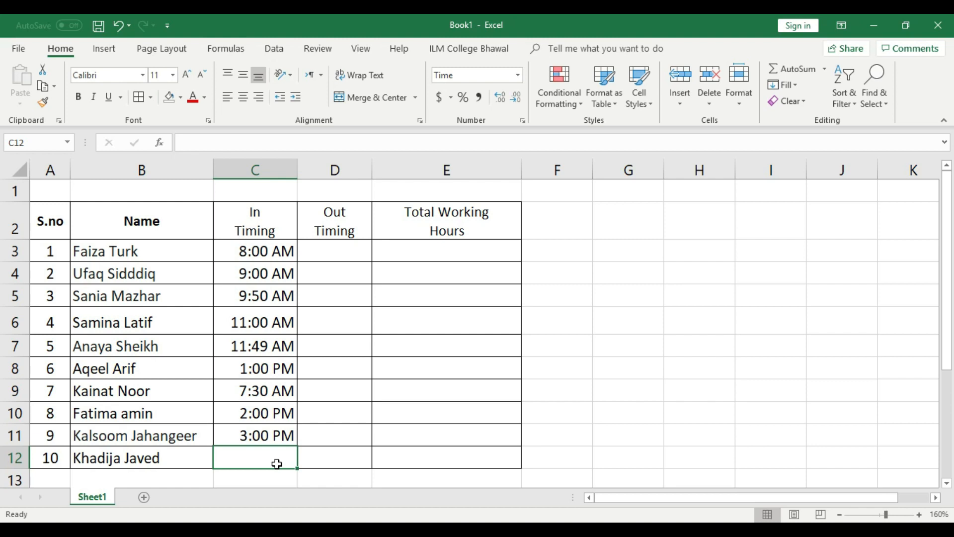
text(7:00)
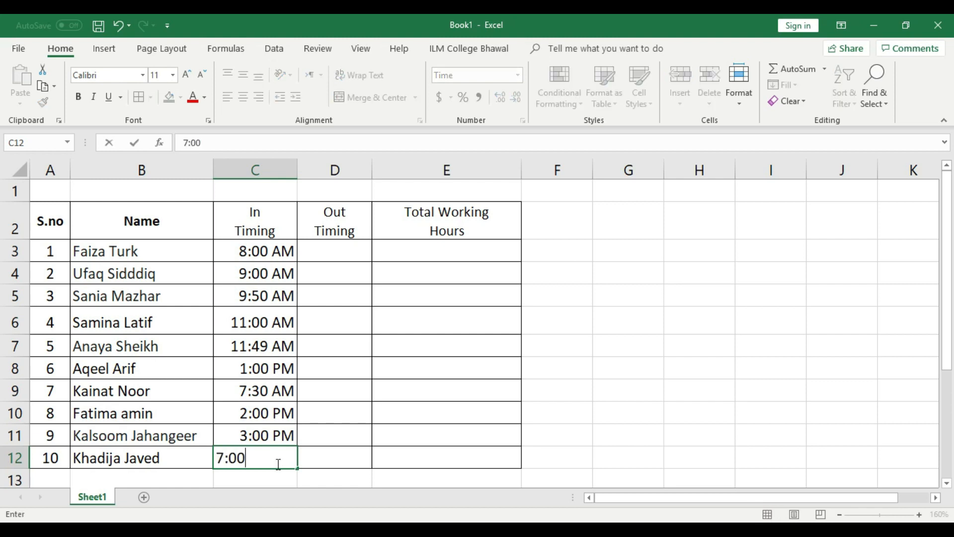
key(Return)
scroll(276, 463, up, 1)
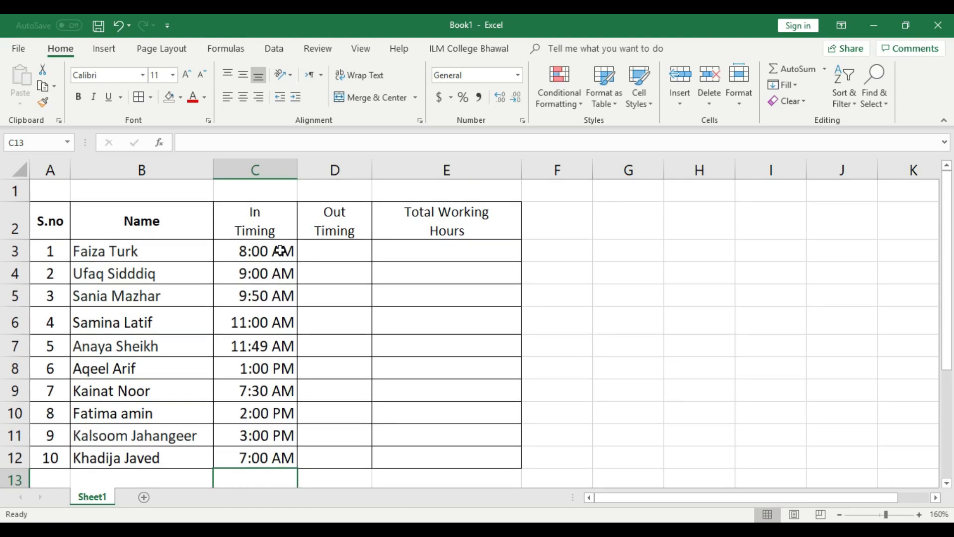
Enter 9:00 as the first person's Out Timing in cell D3.
click(261, 250)
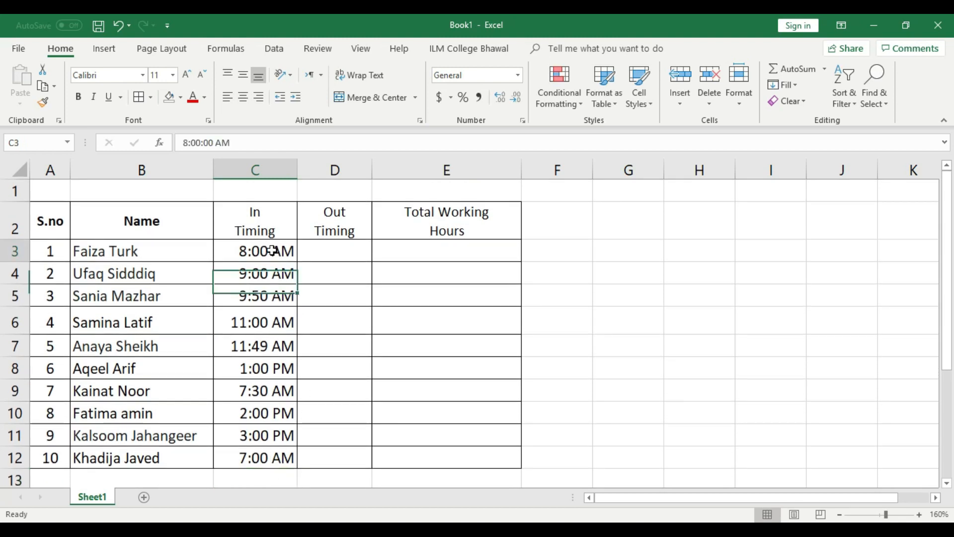
click(352, 249)
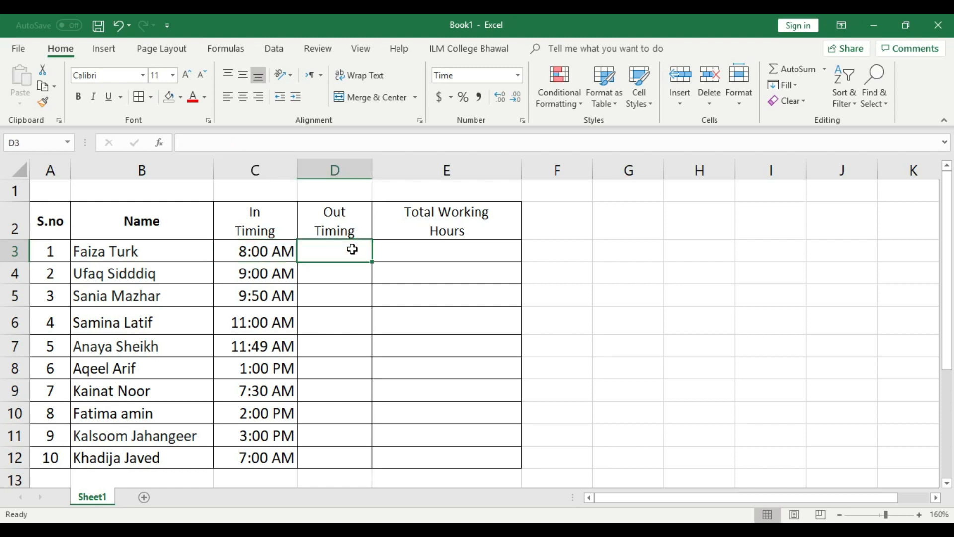
text(9:00)
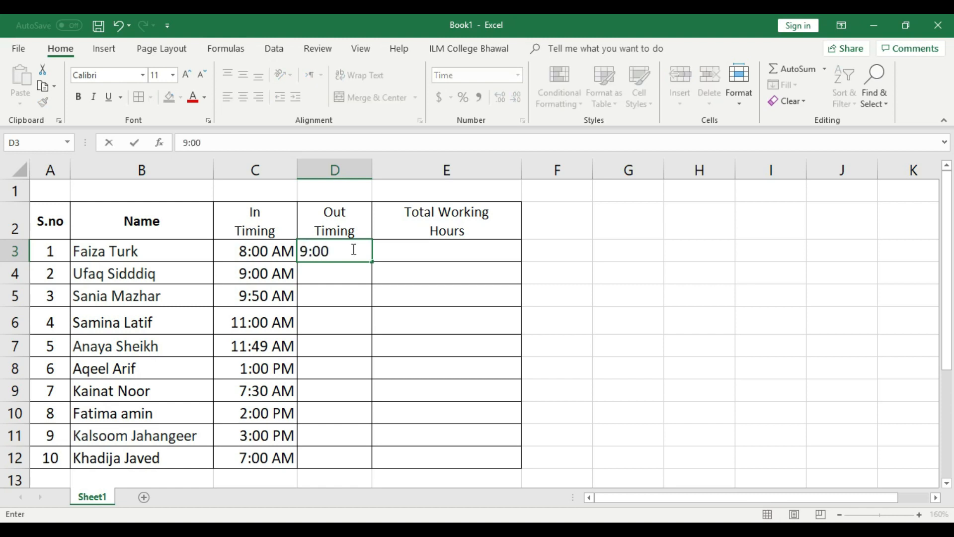
key(Return)
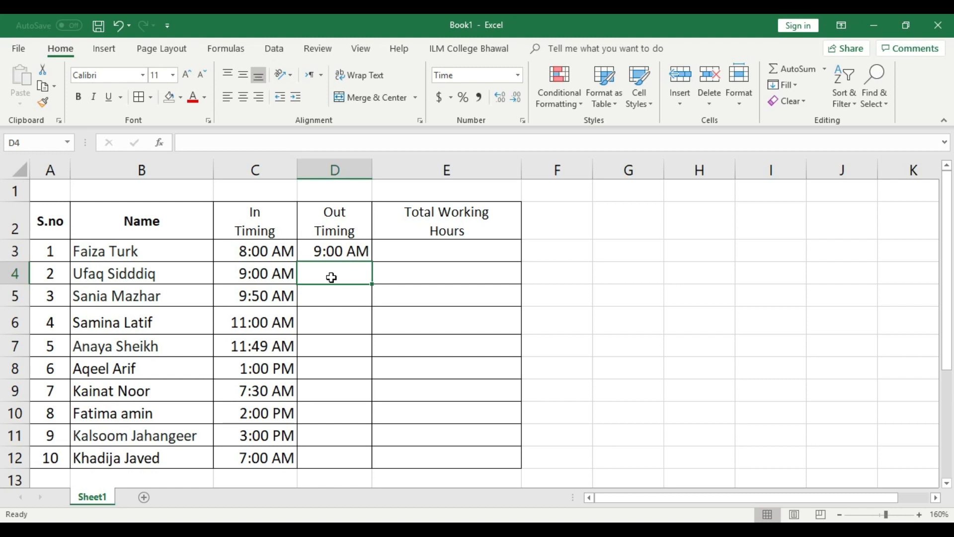
Set the first person's Out Timing in cell D3 to 22:00.
click(273, 251)
click(337, 251)
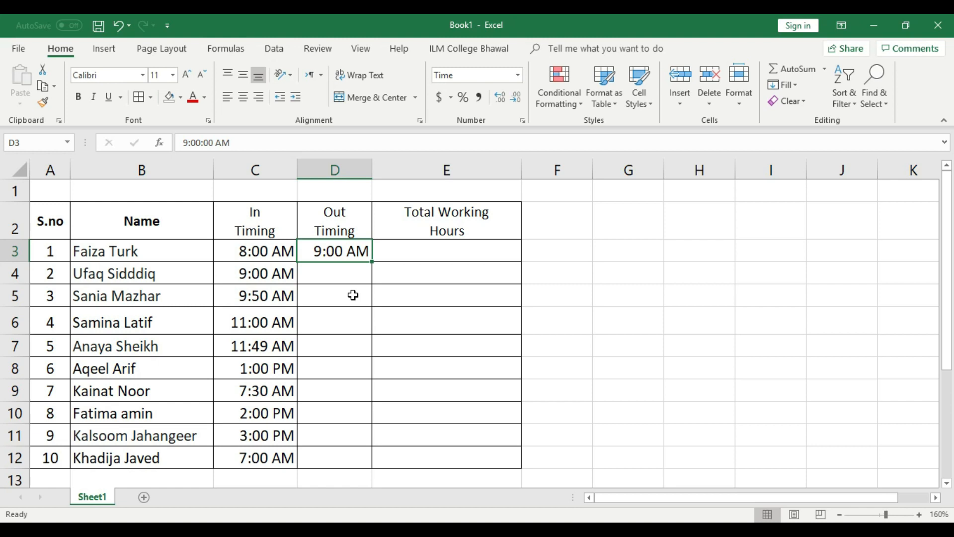
click(349, 277)
click(349, 246)
click(341, 270)
click(341, 249)
text(2)
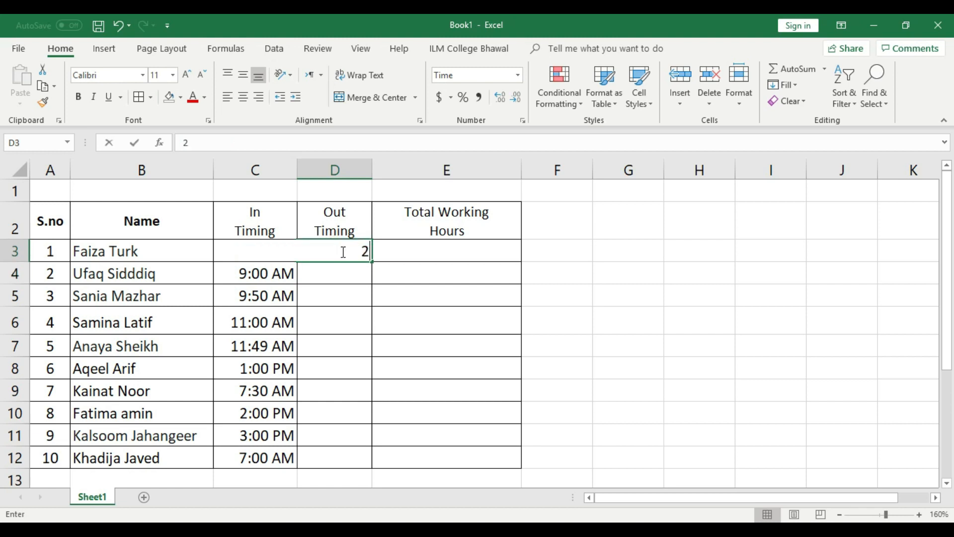
text(2:00)
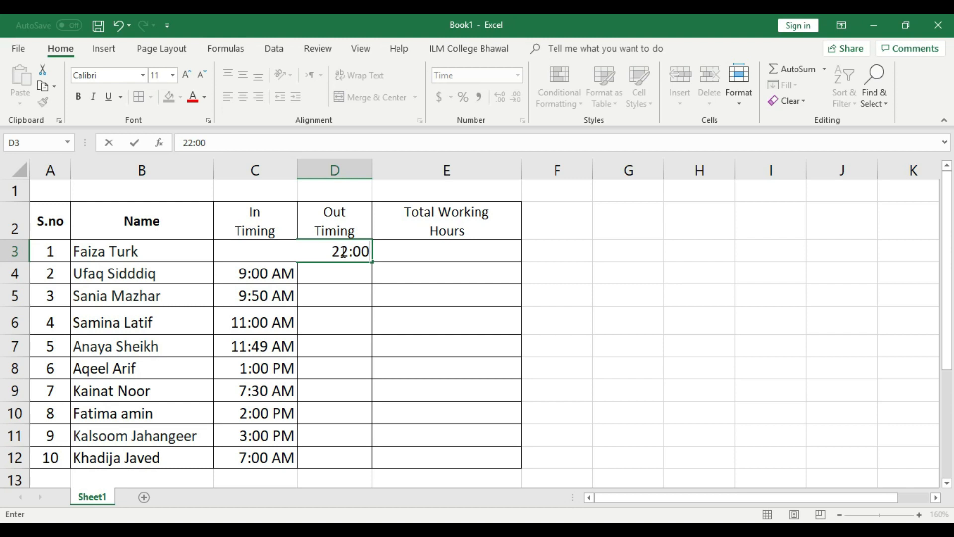
key(Return)
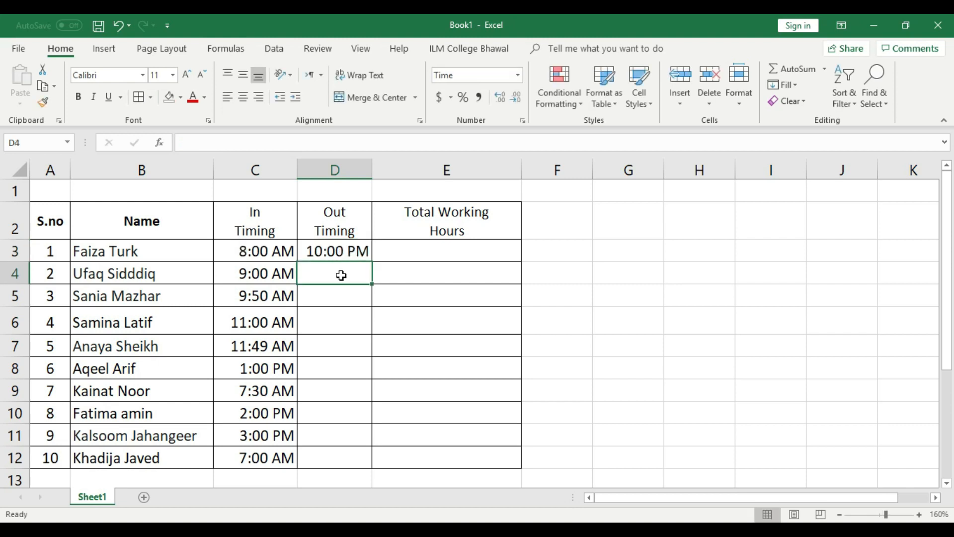
Enter Out Timings of 21:00 in cell D4 and 13:00 in cell D5.
text(21)
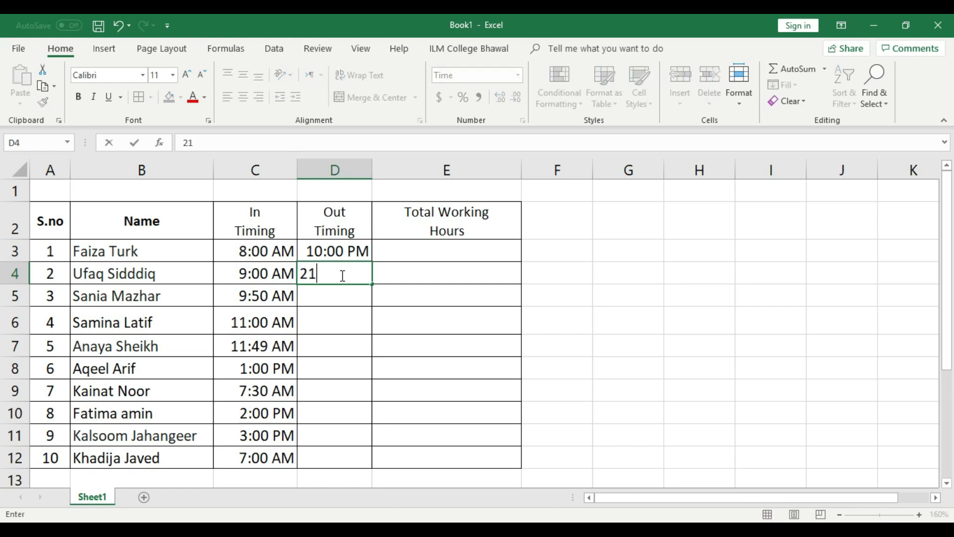
text(:00)
key(Return)
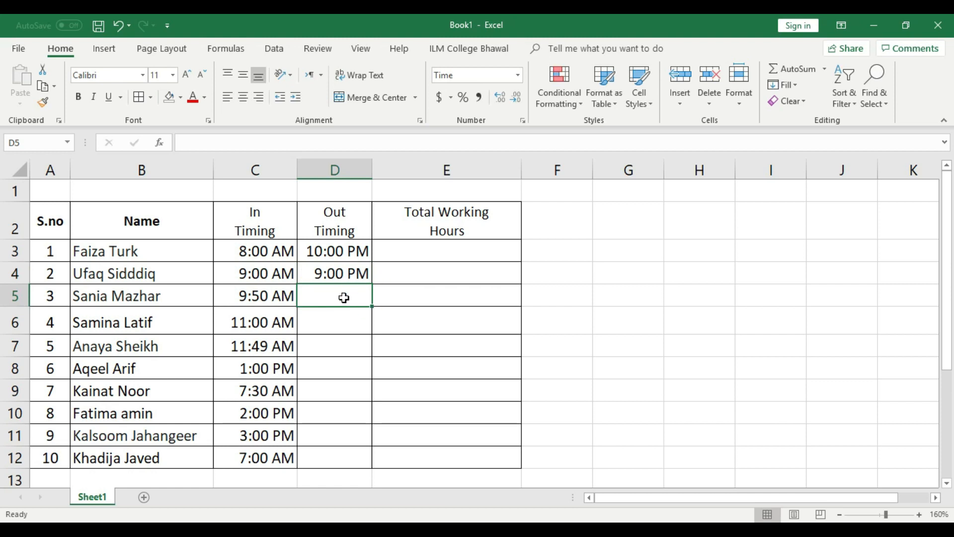
text(13:00)
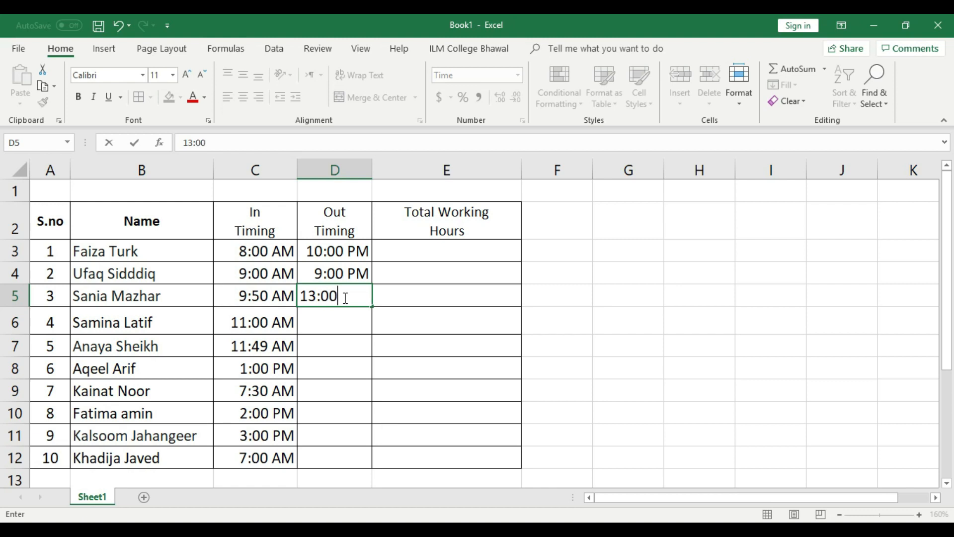
key(Return)
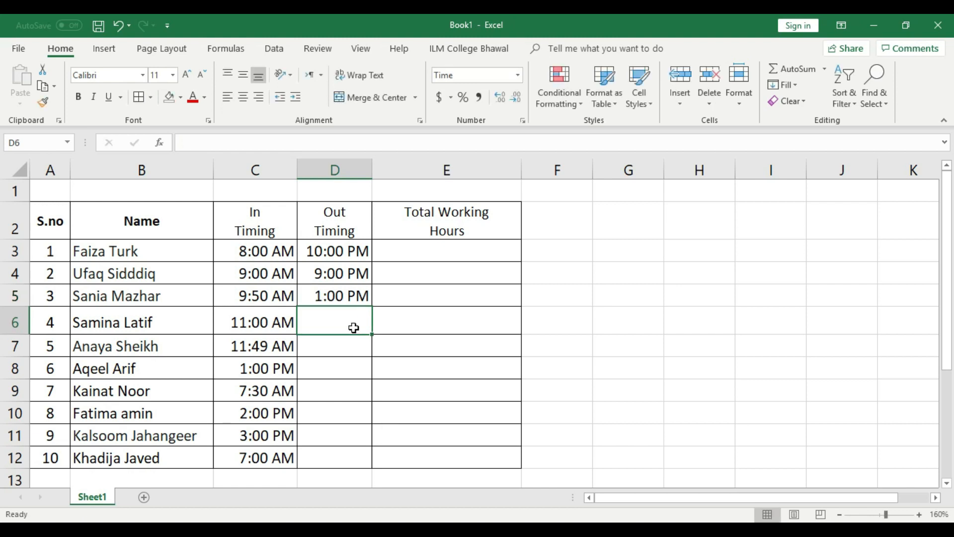
Enter 15:00 as the Out Timing in cell D6 and 16:00 in cell D7.
click(350, 250)
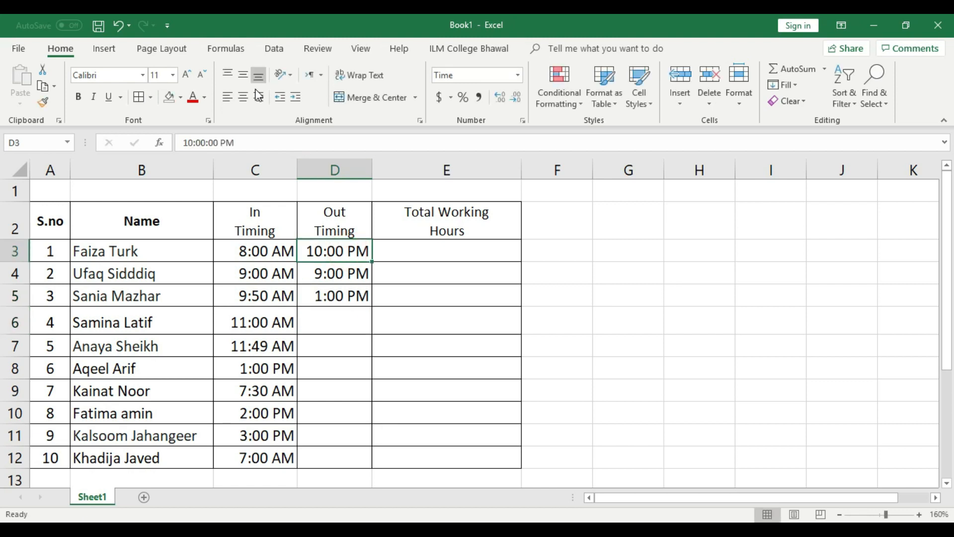
click(345, 324)
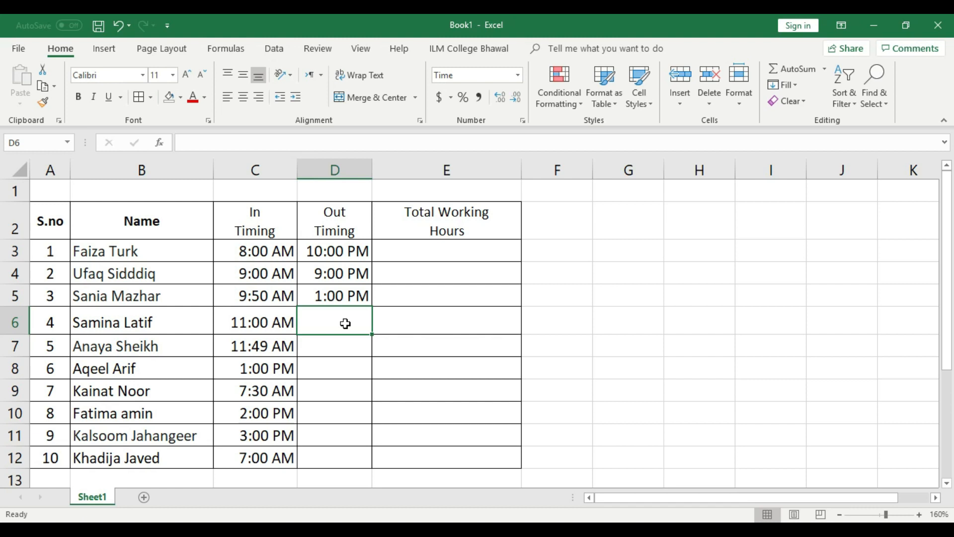
text(15:00)
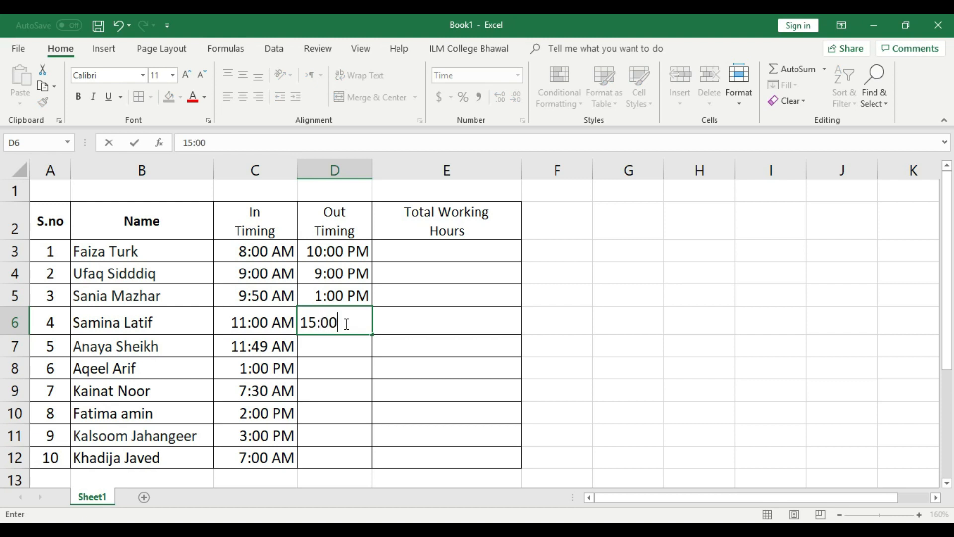
key(Return)
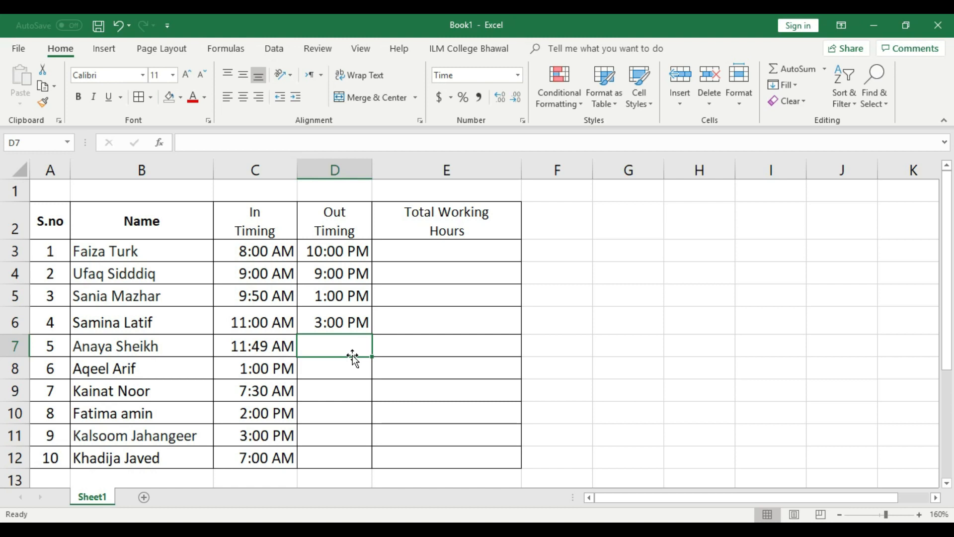
text(16:00)
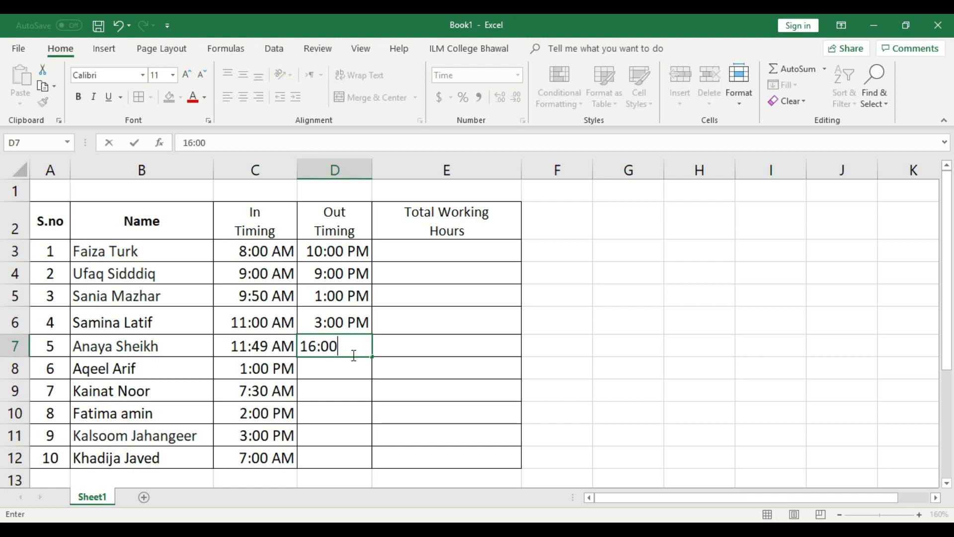
key(Return)
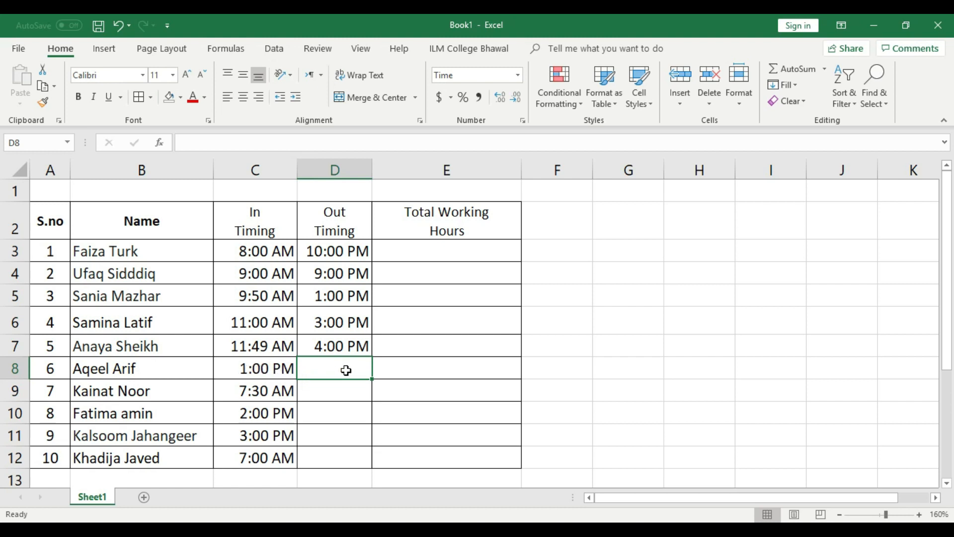
Enter 3:00 as the sixth person's Out Timing in cell D8 and 15:00 in cell D9.
text(3:00)
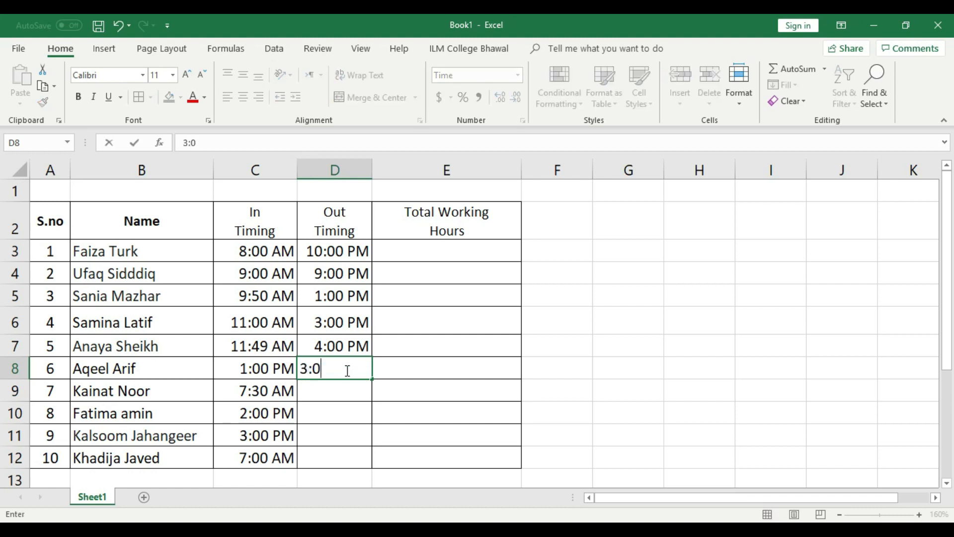
key(Return)
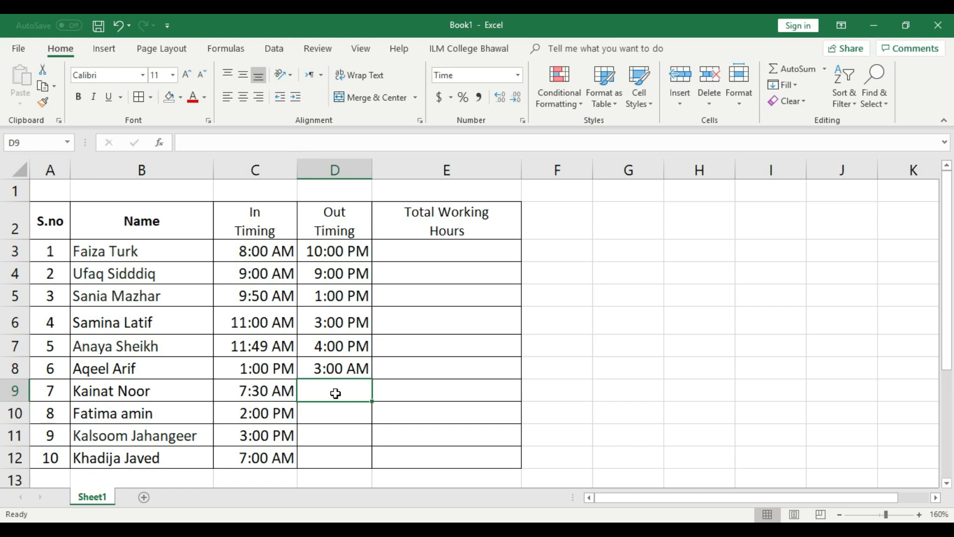
text(15:00)
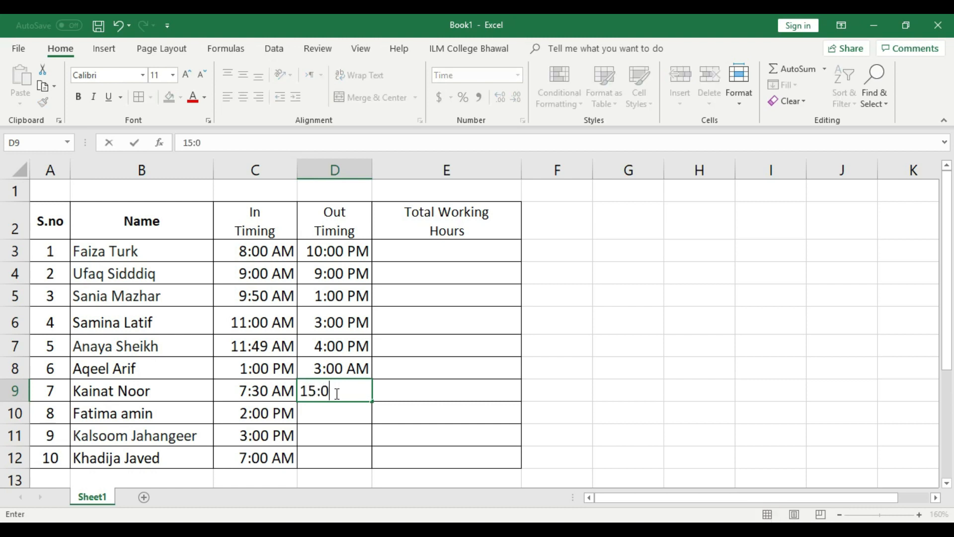
key(Return)
Change the Out Timing in cell D9 to 15:30 and enter 14:30 in cell D10.
click(348, 390)
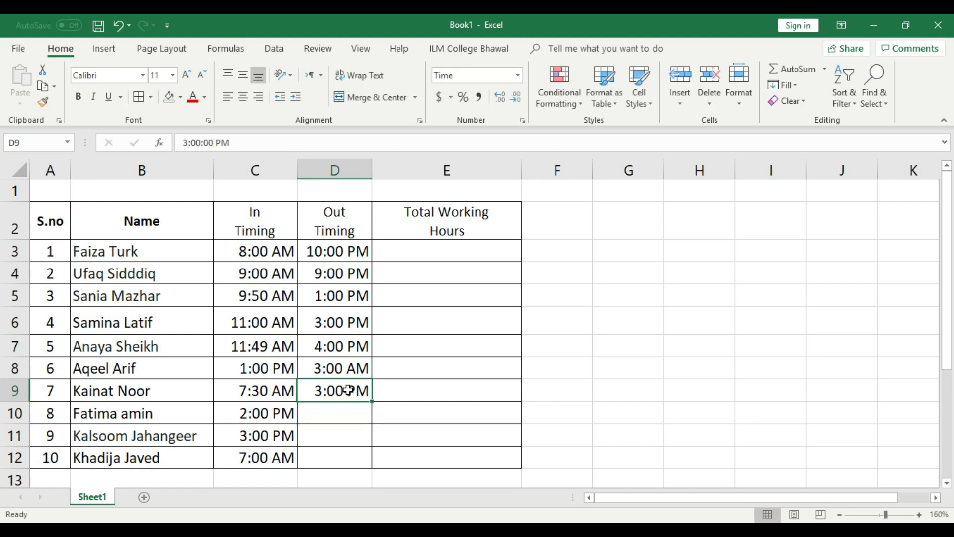
text(15)
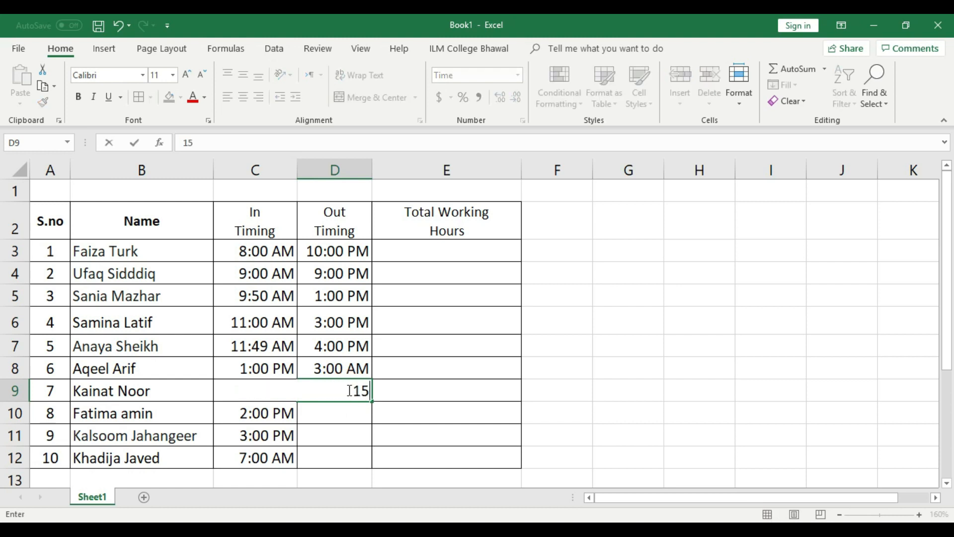
text(:30)
key(Return)
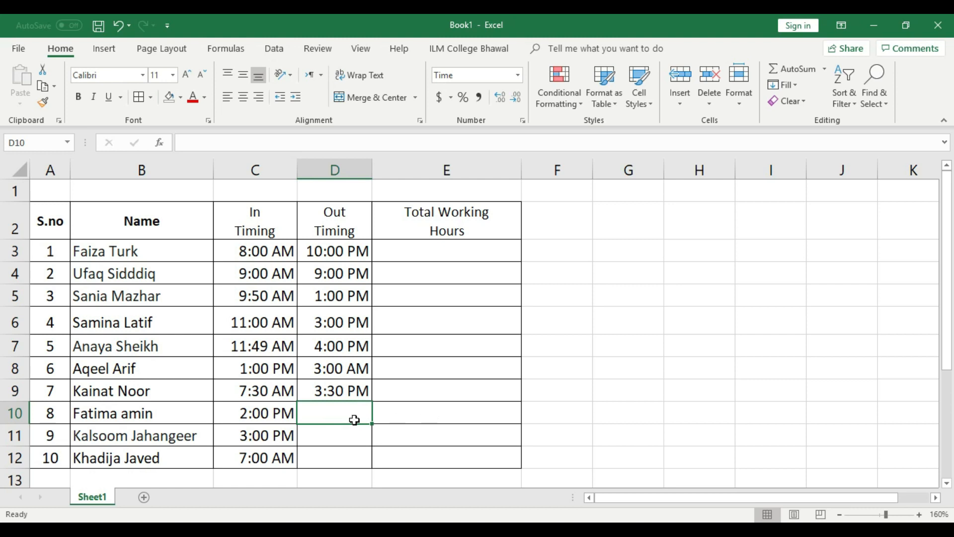
text(14:30)
key(Return)
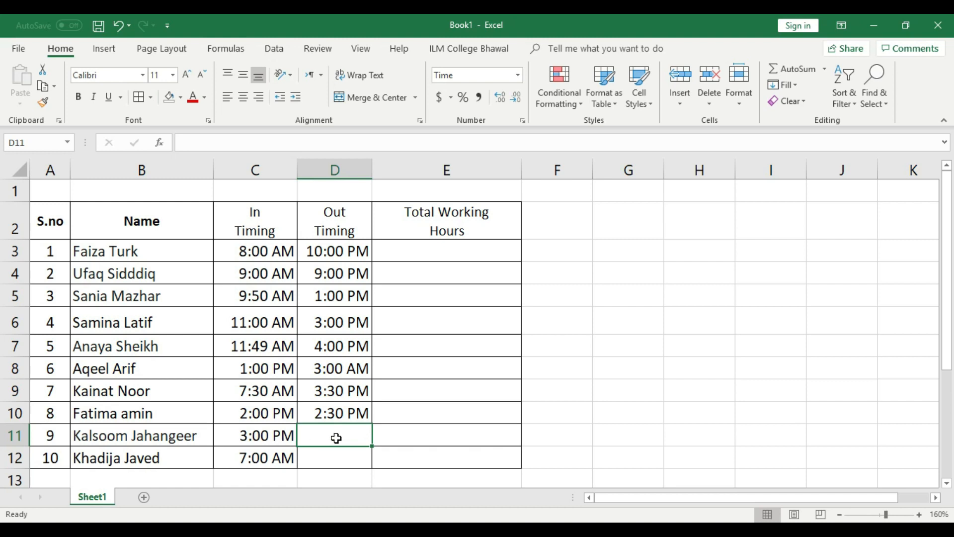
Enter the last two Out Timings: 23:00 in cell D11 and 12:30 in cell D12.
click(256, 436)
click(347, 438)
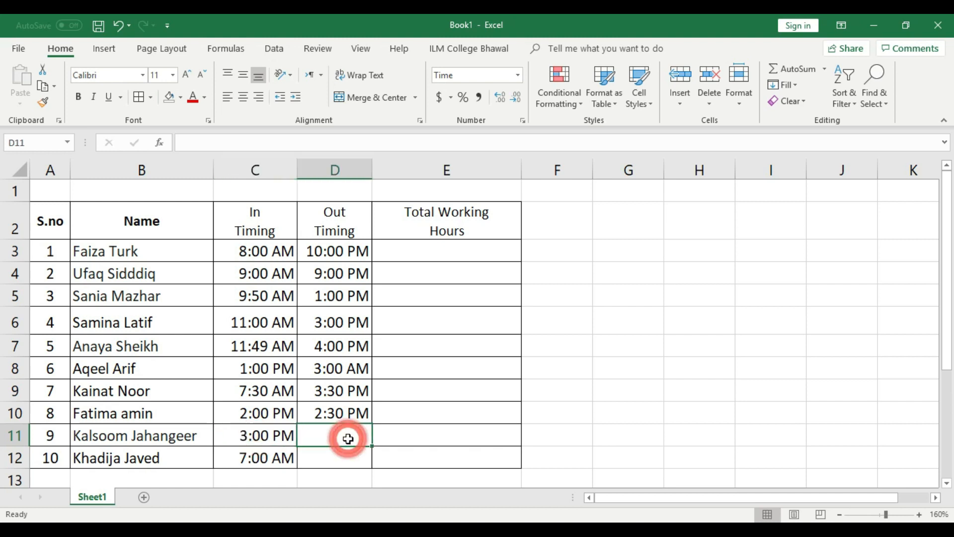
text(22)
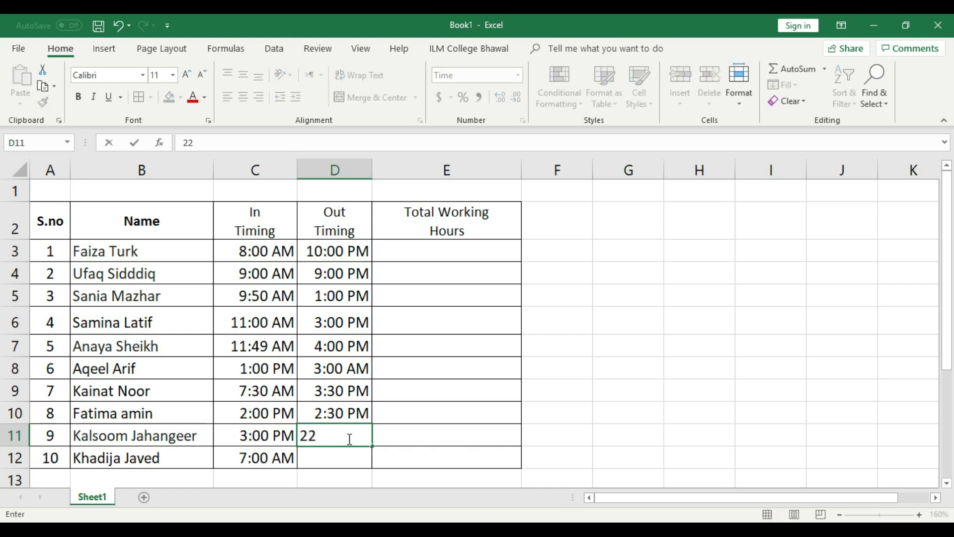
key(BackSpace)
text(3:00)
key(Return)
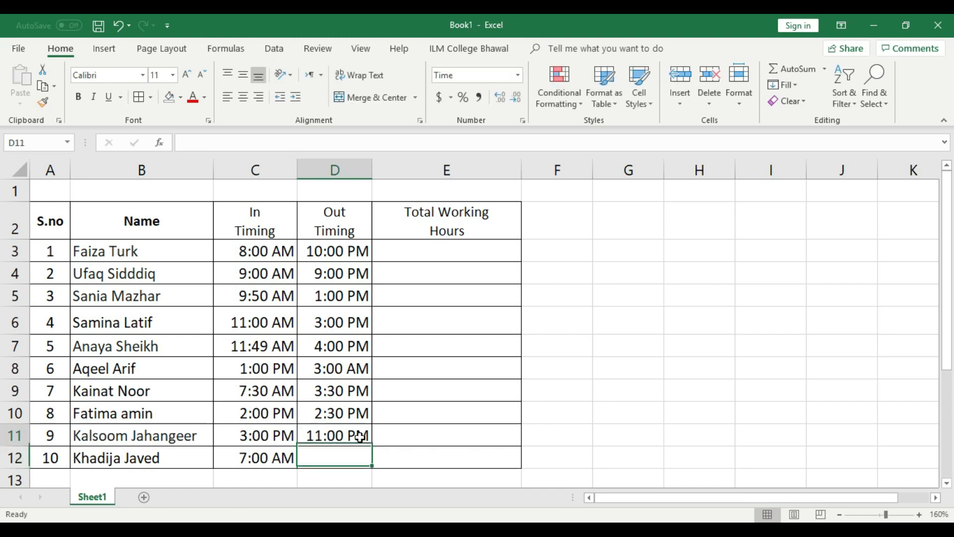
click(320, 461)
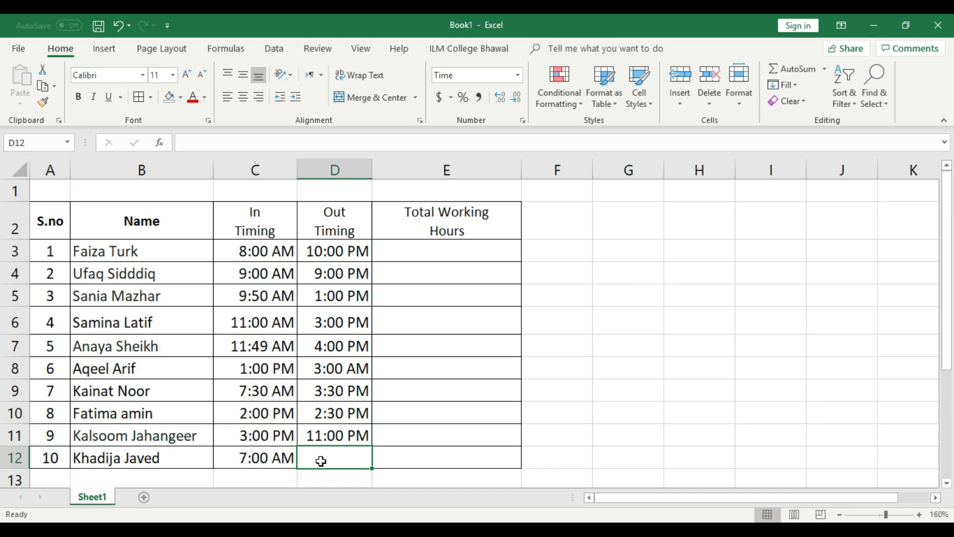
text(12:30)
key(Return)
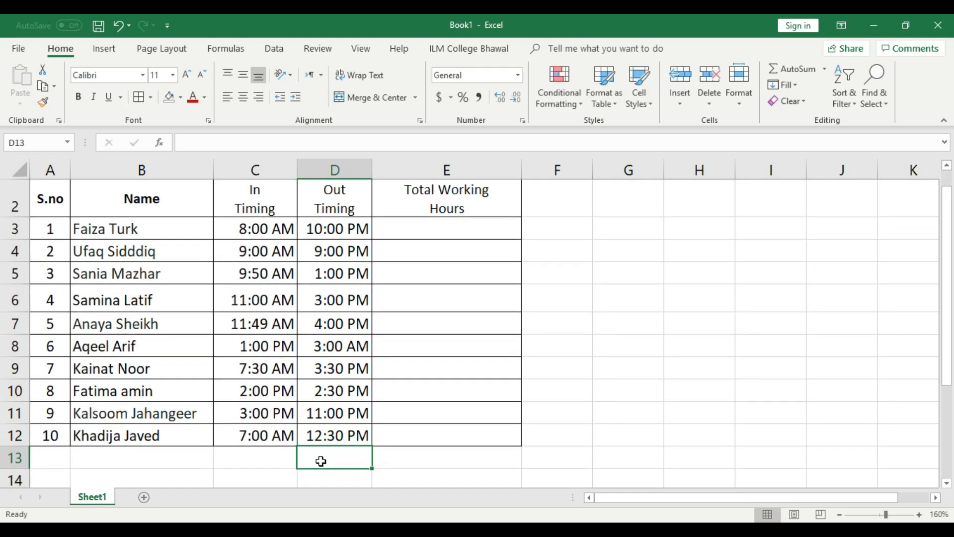
scroll(325, 454, up, 1)
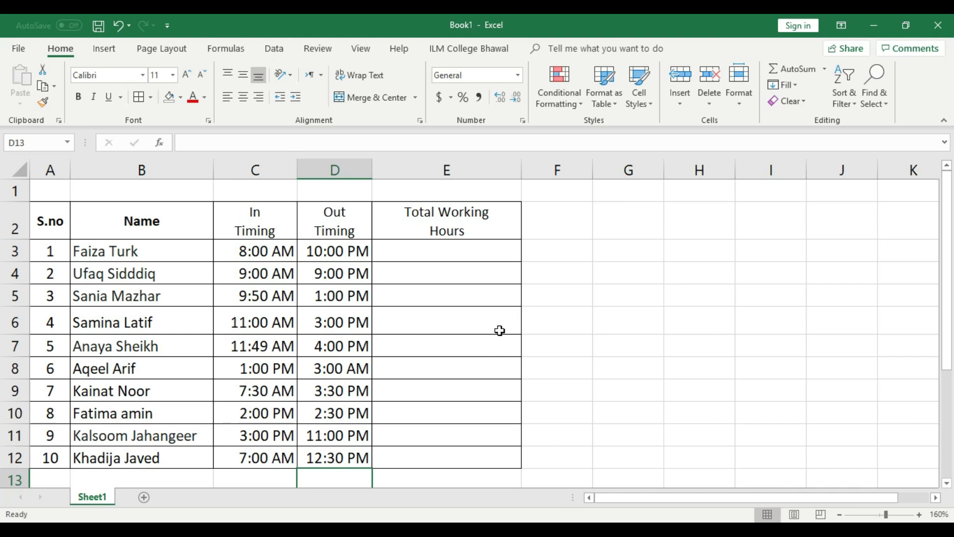
click(464, 256)
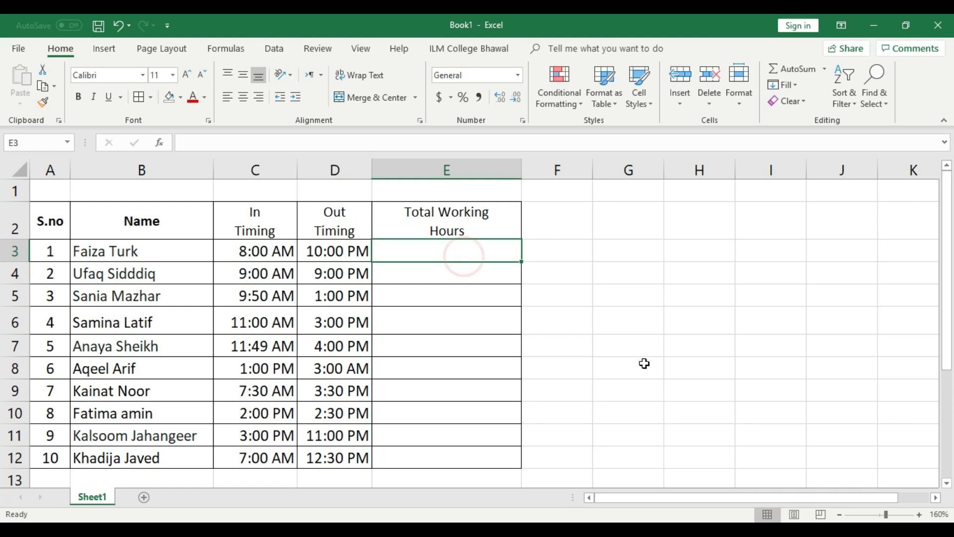
click(919, 514)
double_click(919, 515)
click(918, 515)
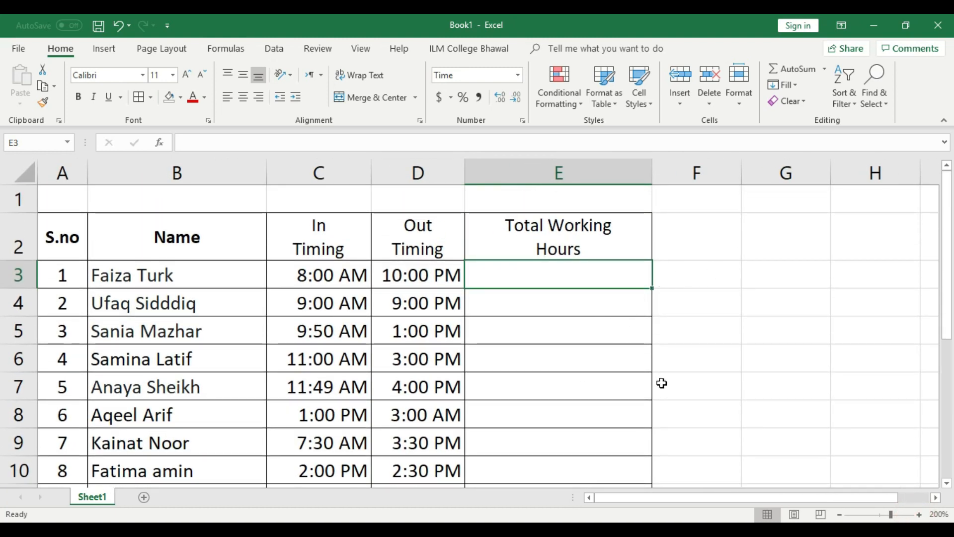
click(839, 515)
click(839, 514)
click(840, 515)
click(839, 514)
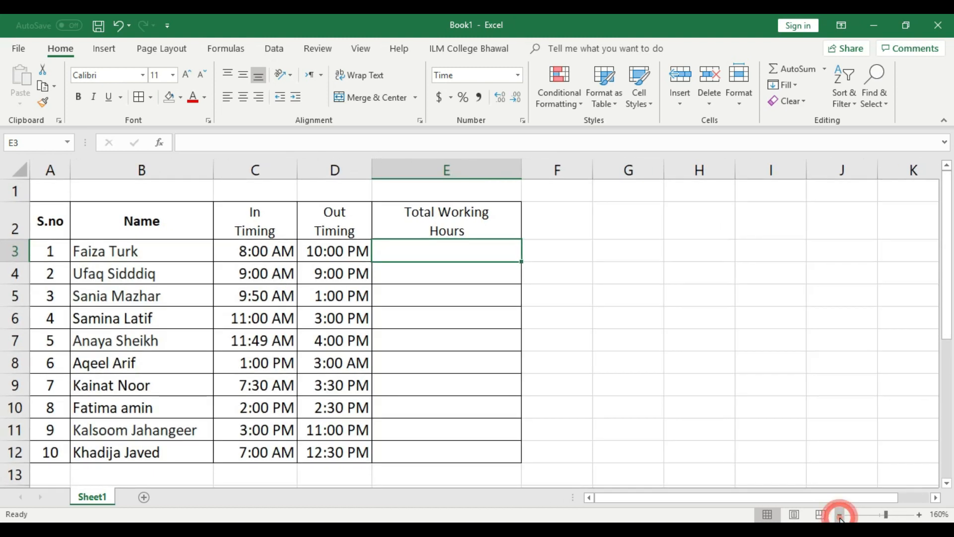
click(454, 300)
click(452, 256)
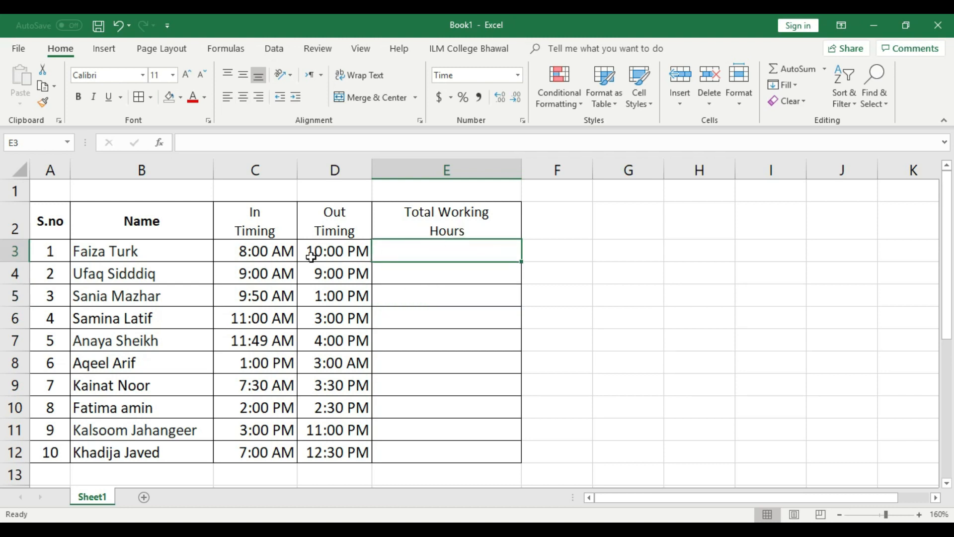
drag(243, 262, 261, 455)
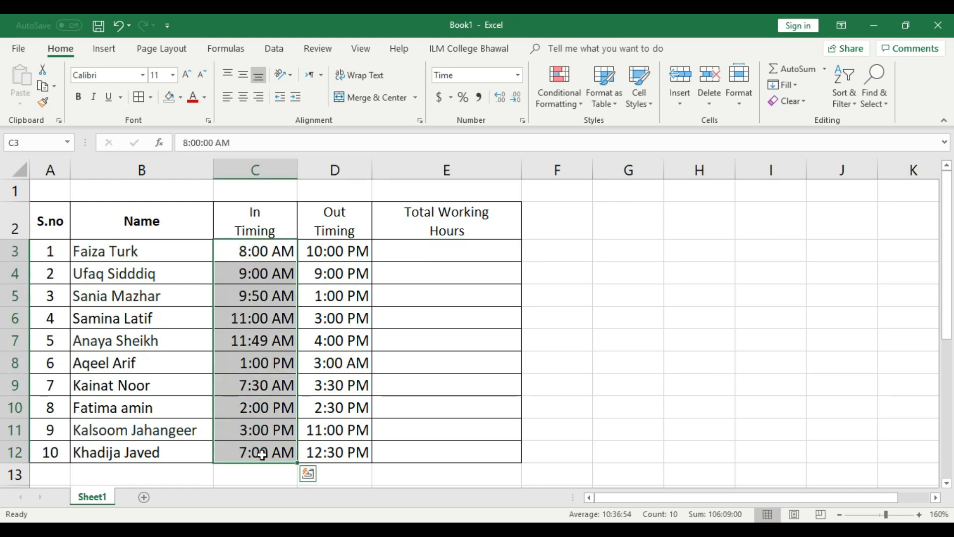
drag(332, 251, 347, 457)
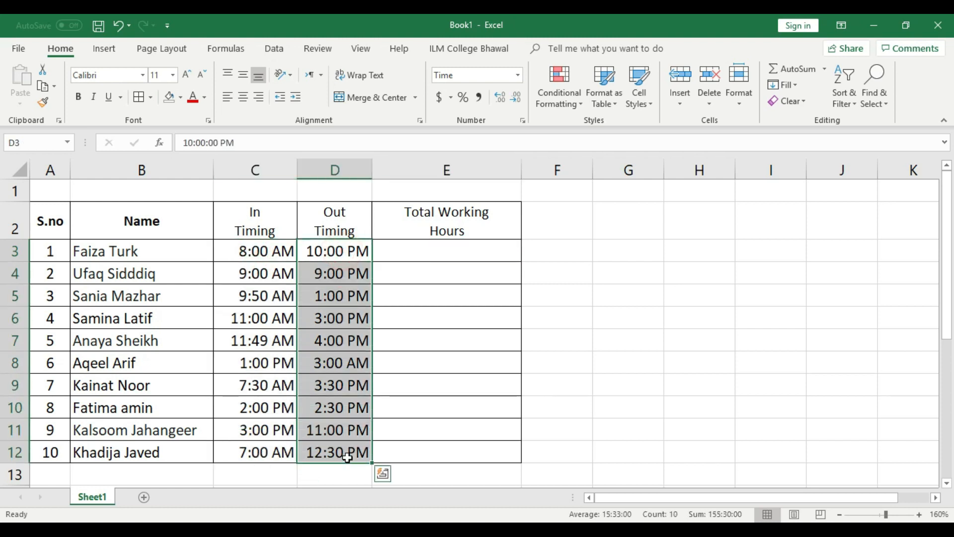
click(447, 387)
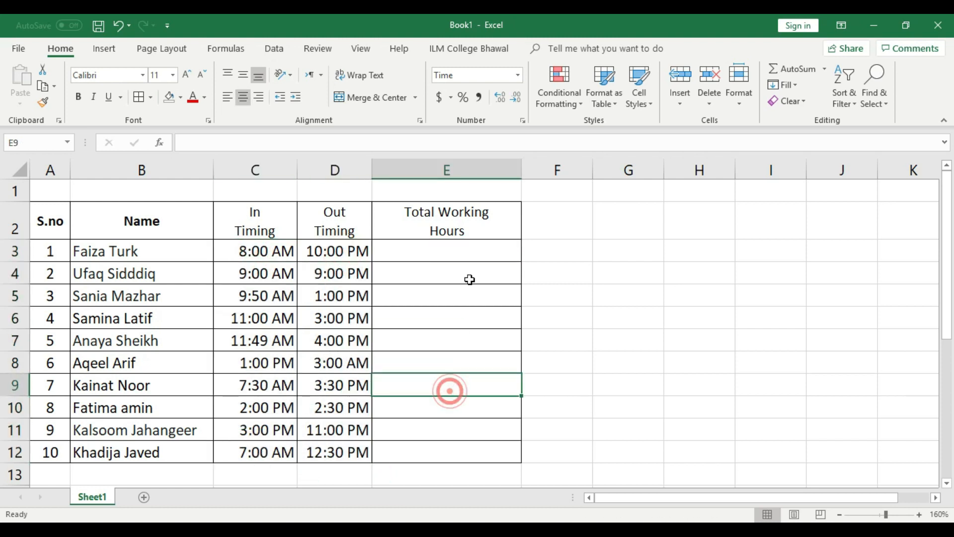
Apply the Time number format to the Total Working Hours cells E3:E12.
click(472, 249)
drag(472, 250, 464, 454)
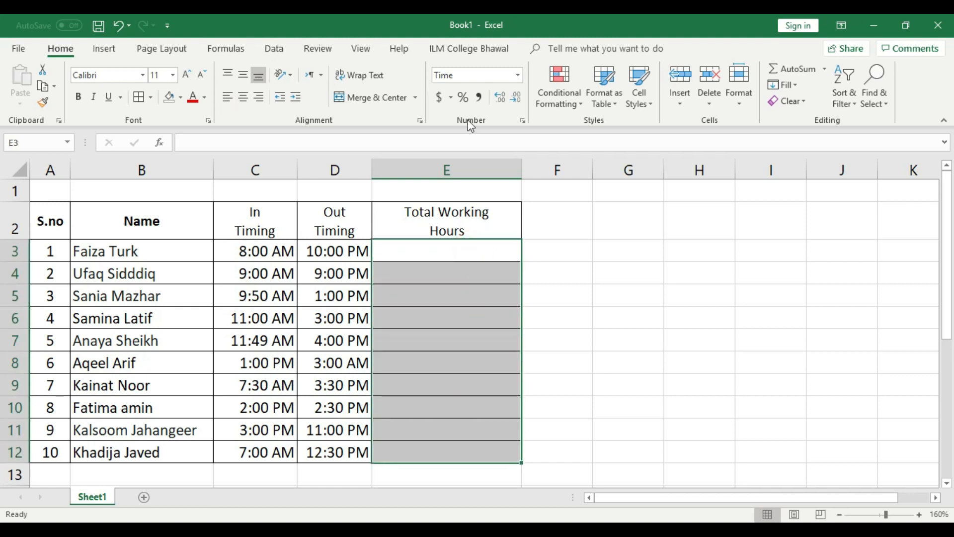
click(518, 75)
click(498, 288)
click(463, 293)
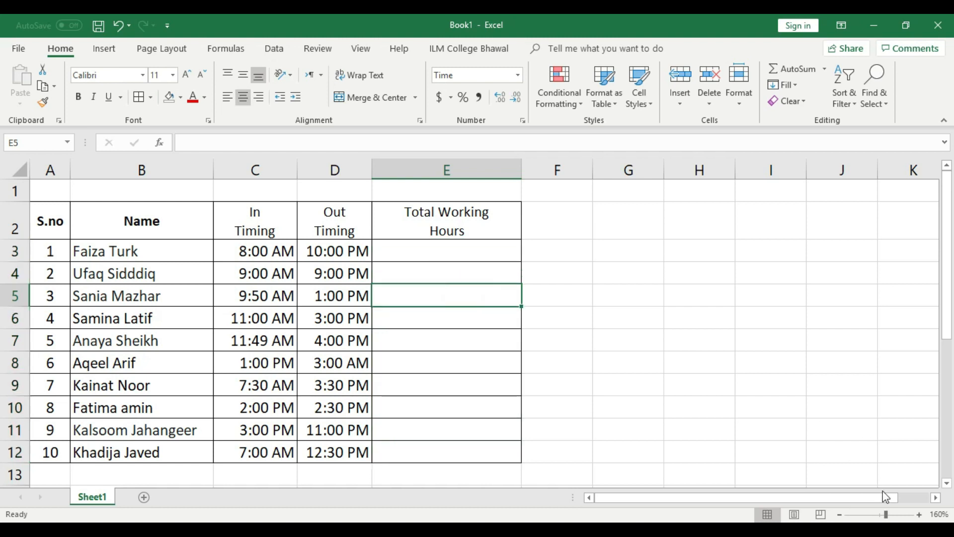
Begin an IF formula in cell E3 with the logical test C3>D3, comparing In Timing with Out Timing.
click(918, 514)
click(918, 514)
scroll(747, 403, up, 1)
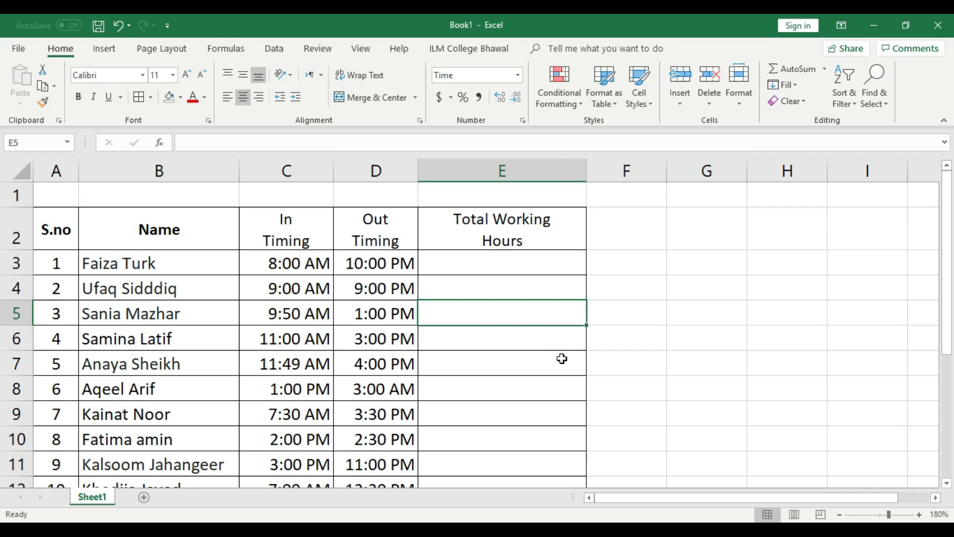
click(918, 514)
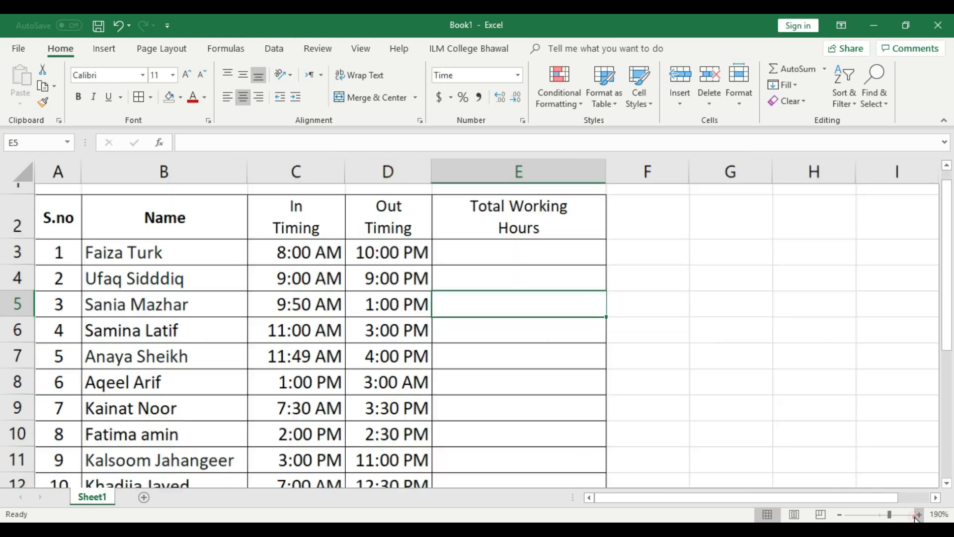
click(917, 514)
scroll(777, 420, up, 1)
click(543, 273)
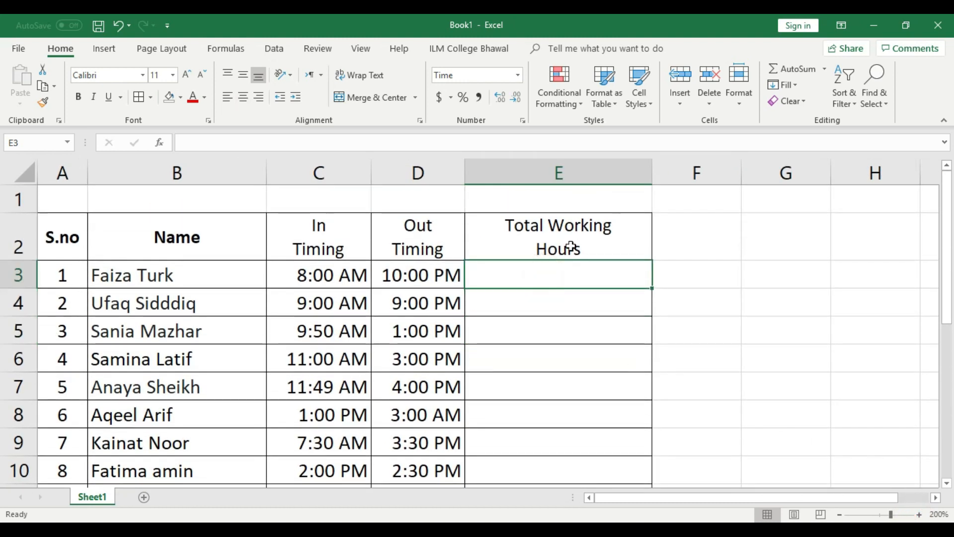
double_click(553, 275)
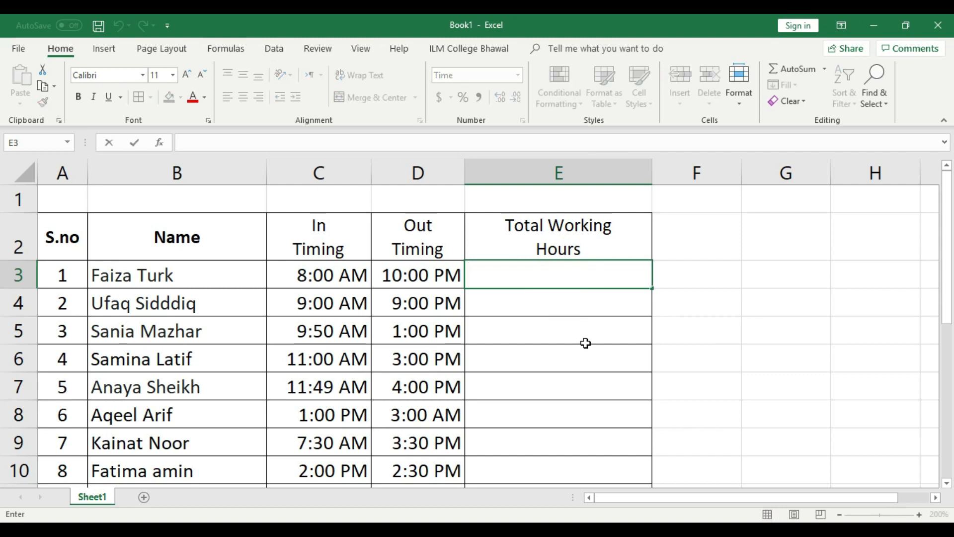
text(=)
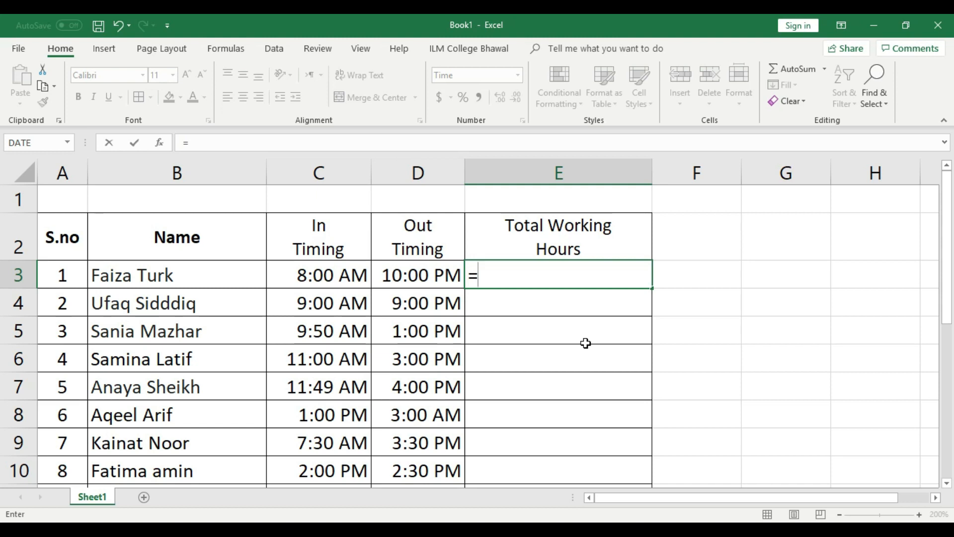
text(if)
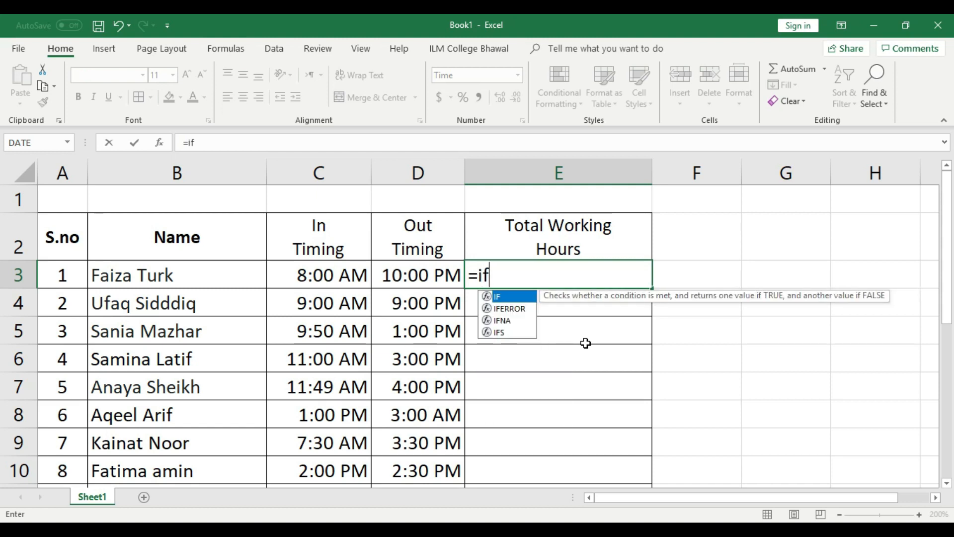
text(()
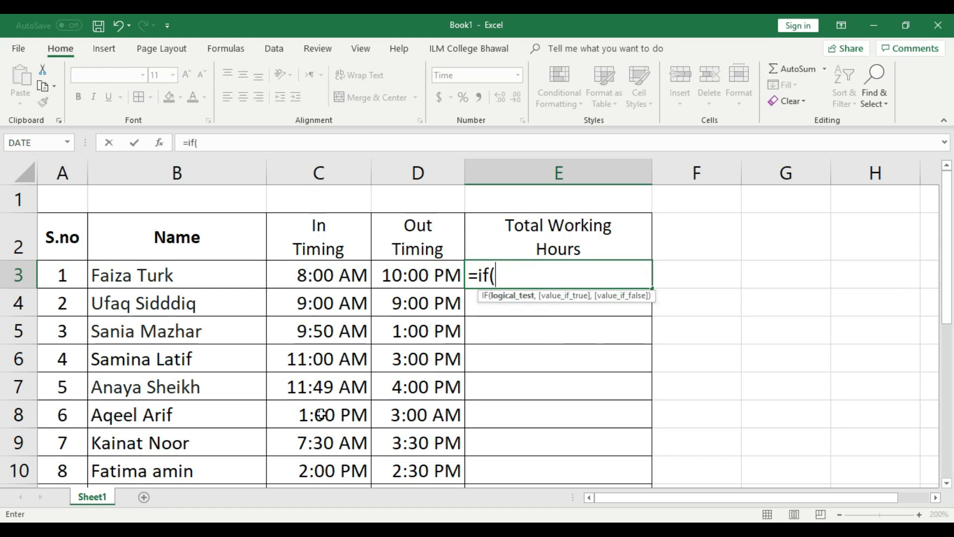
click(328, 275)
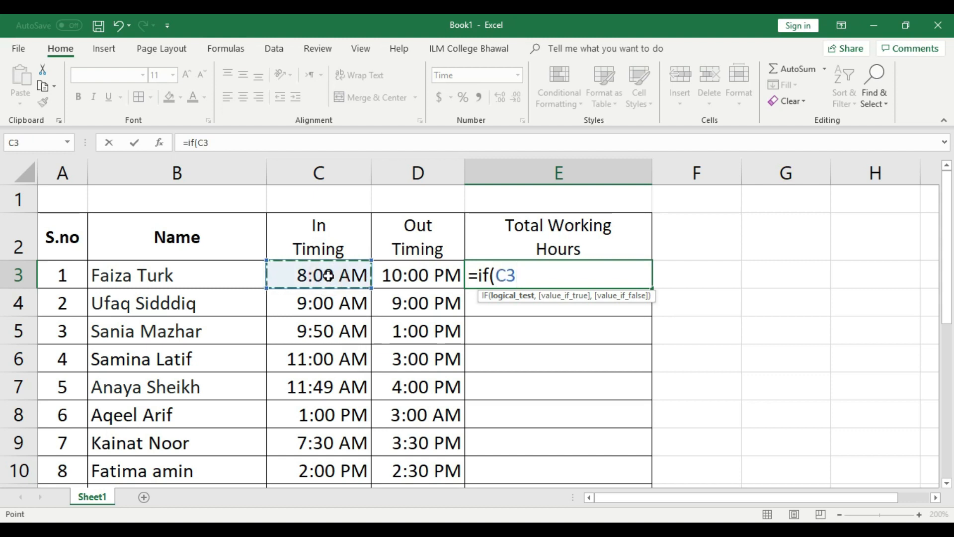
text(>)
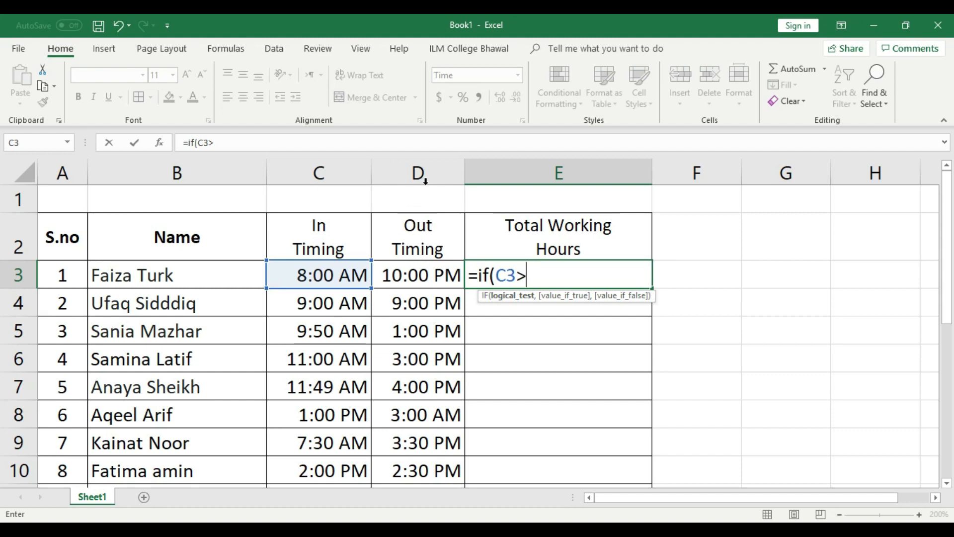
click(425, 273)
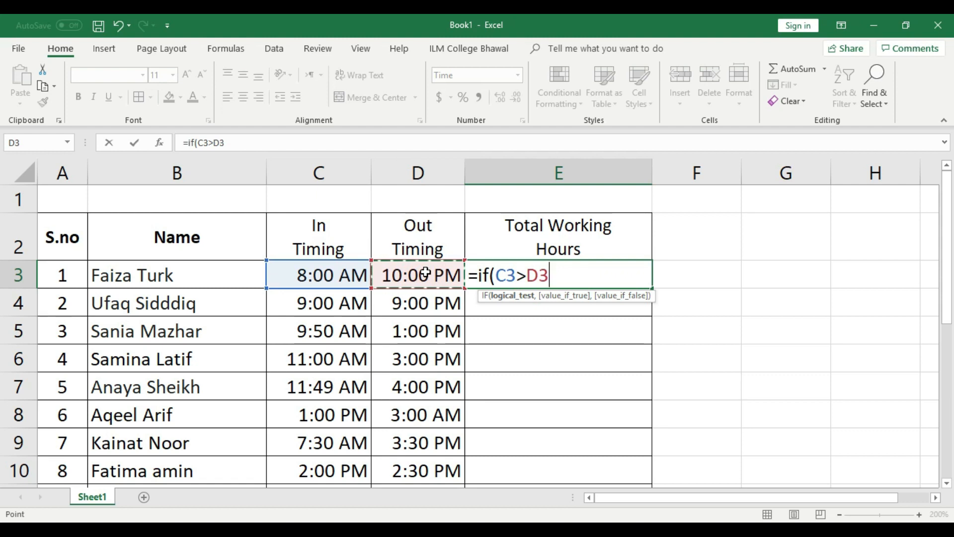
text(,)
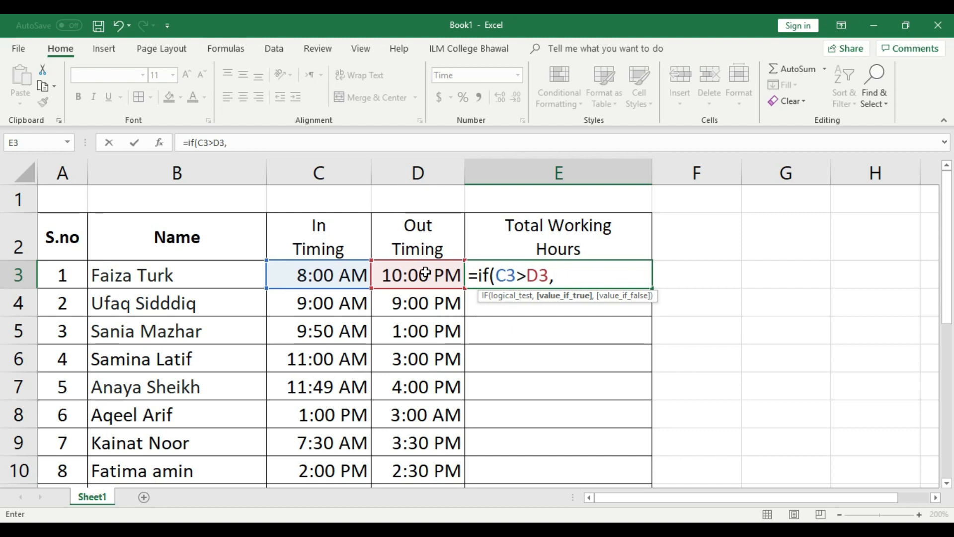
Complete the total hours formula in E3 as =IF(C3>D3,1+D3,D3)-C3.
text(1+)
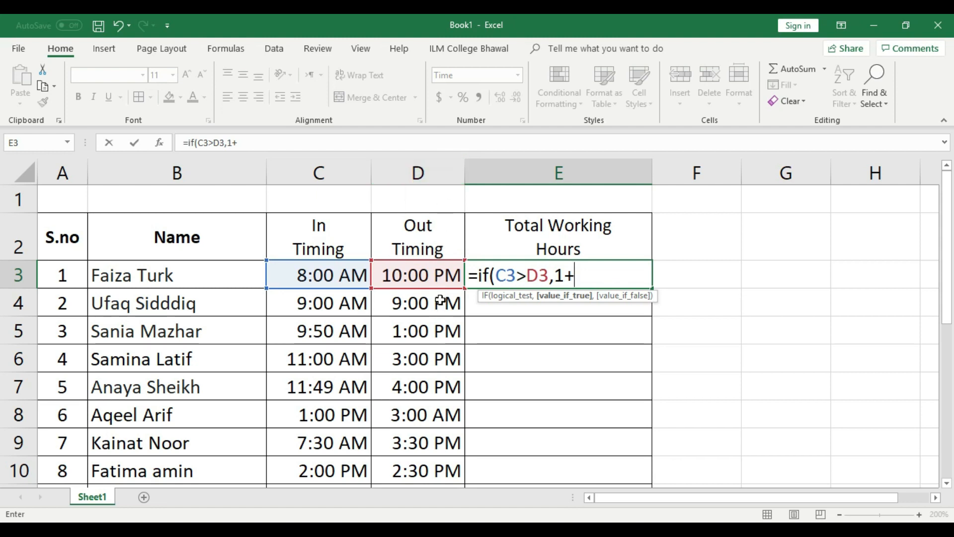
click(432, 276)
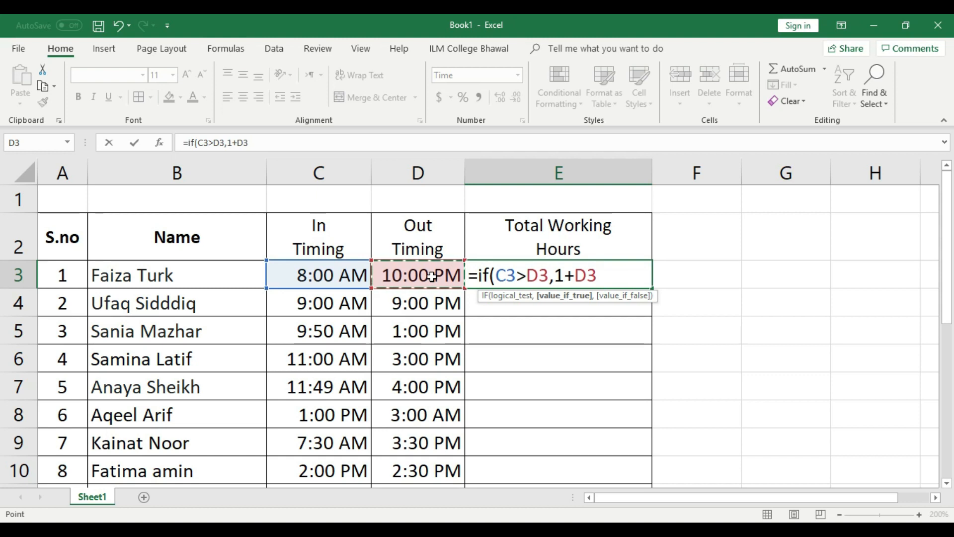
text(,)
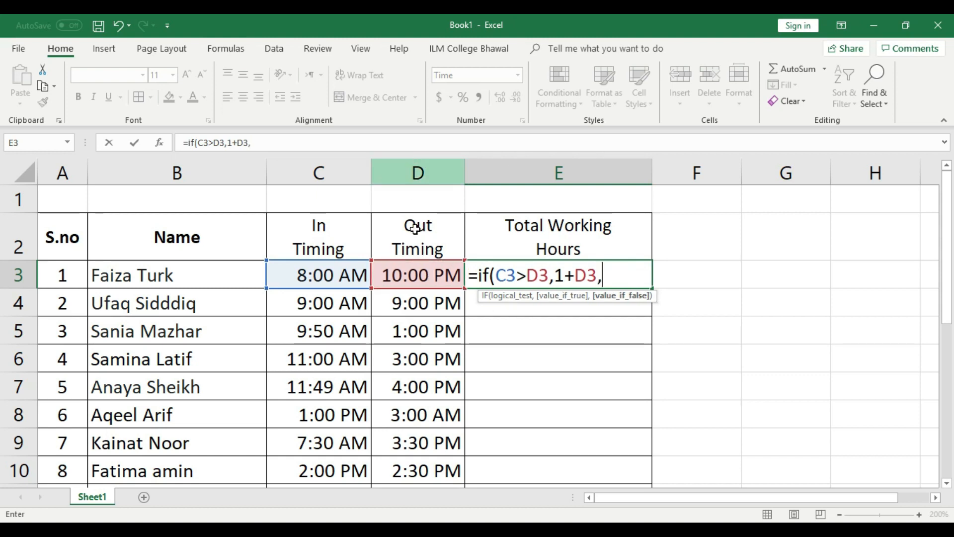
click(427, 274)
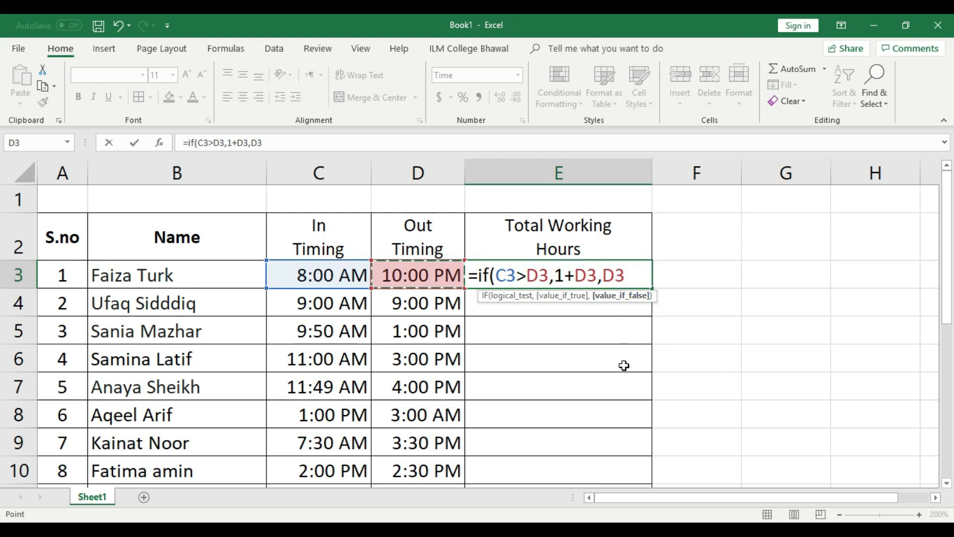
text())
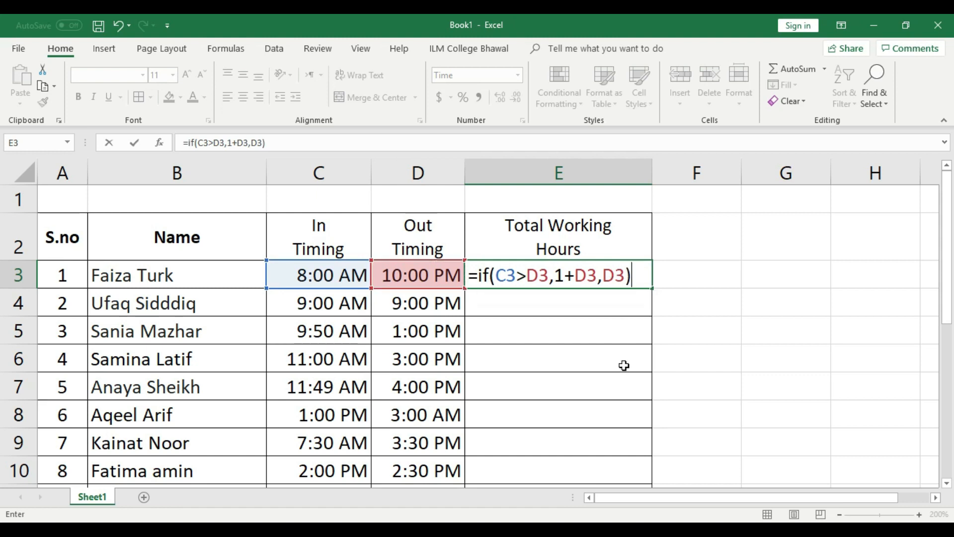
text(-)
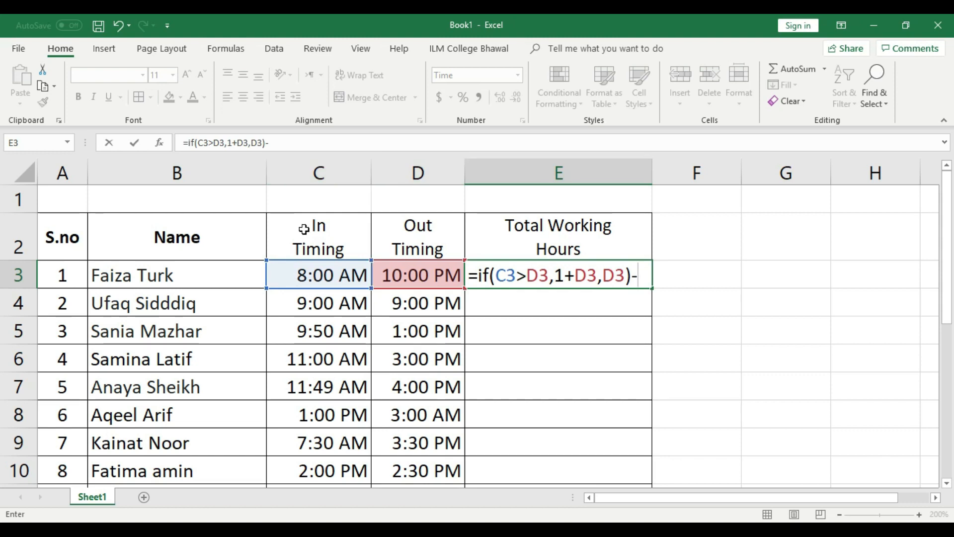
click(331, 272)
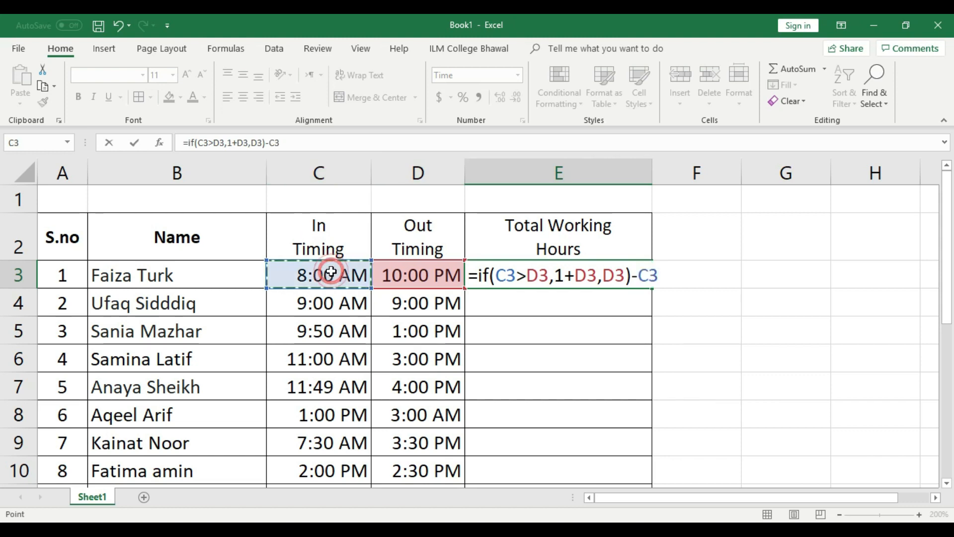
key(Return)
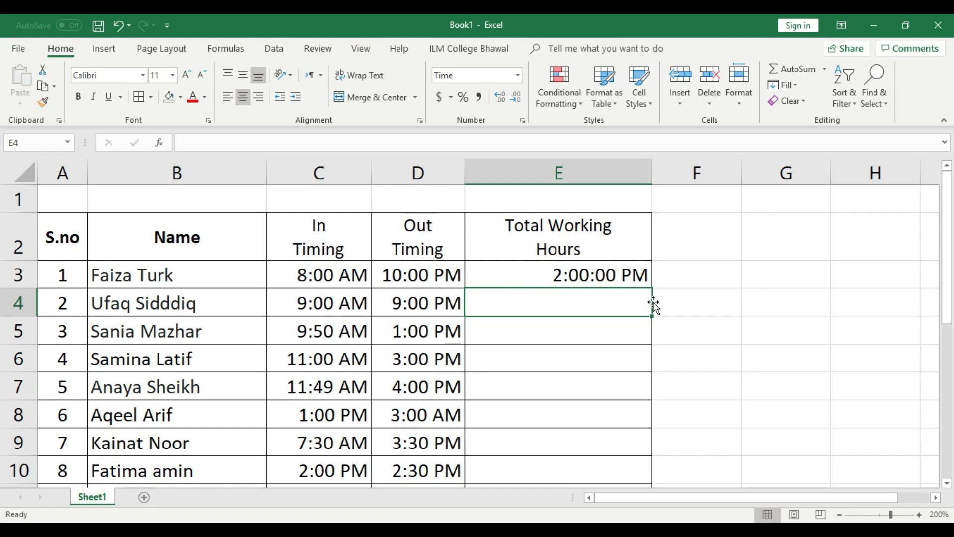
Format the total in cell E3 with the 13:30 time type and center it horizontally.
scroll(703, 309, down, 1)
scroll(703, 308, up, 1)
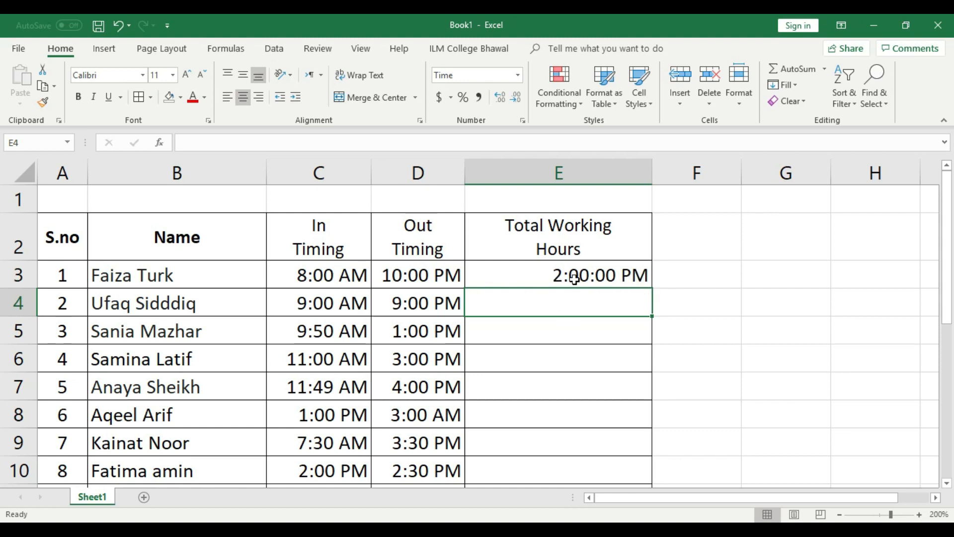
click(626, 276)
right_click(630, 276)
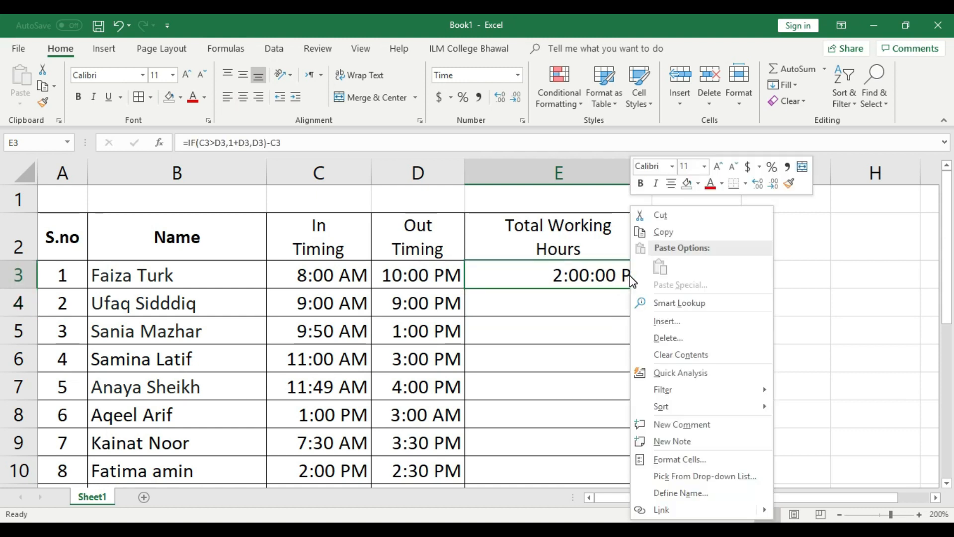
click(663, 460)
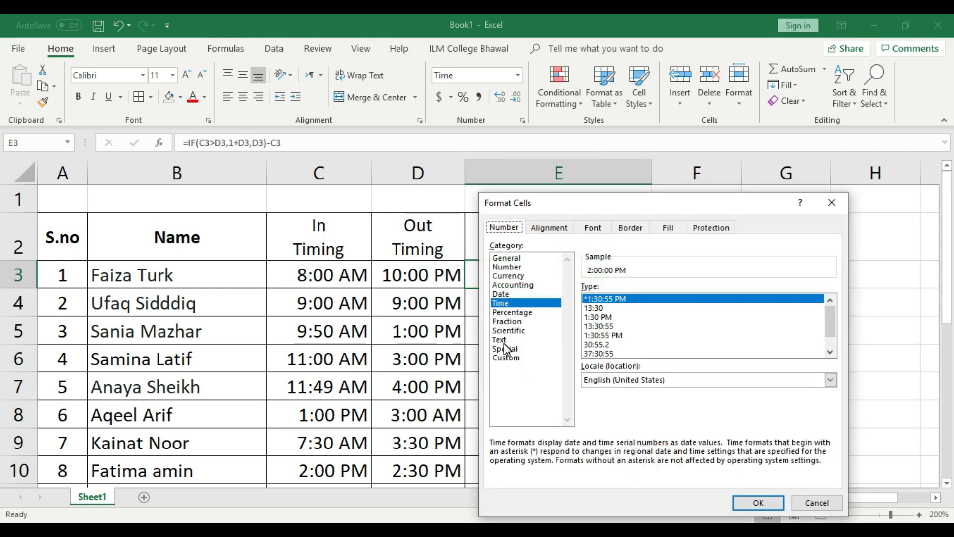
click(507, 304)
click(596, 308)
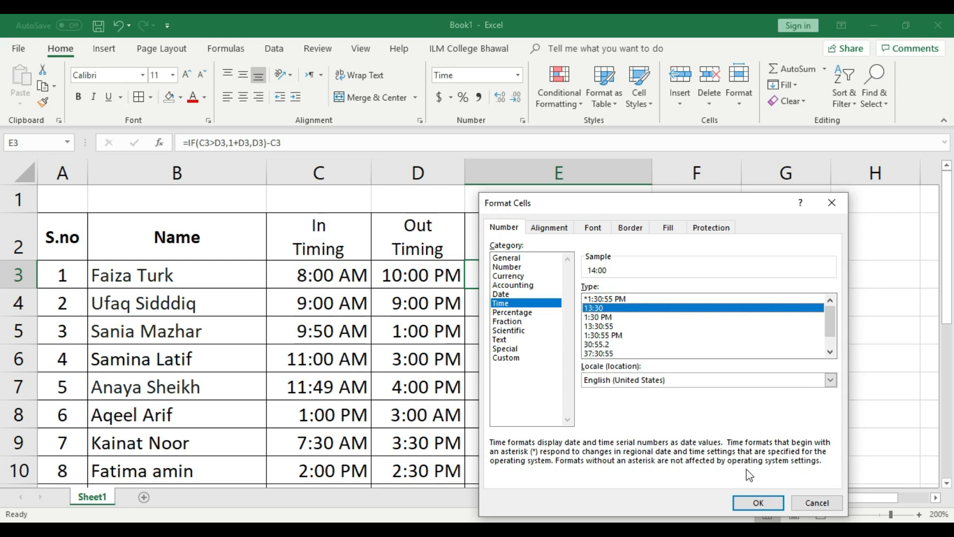
click(756, 501)
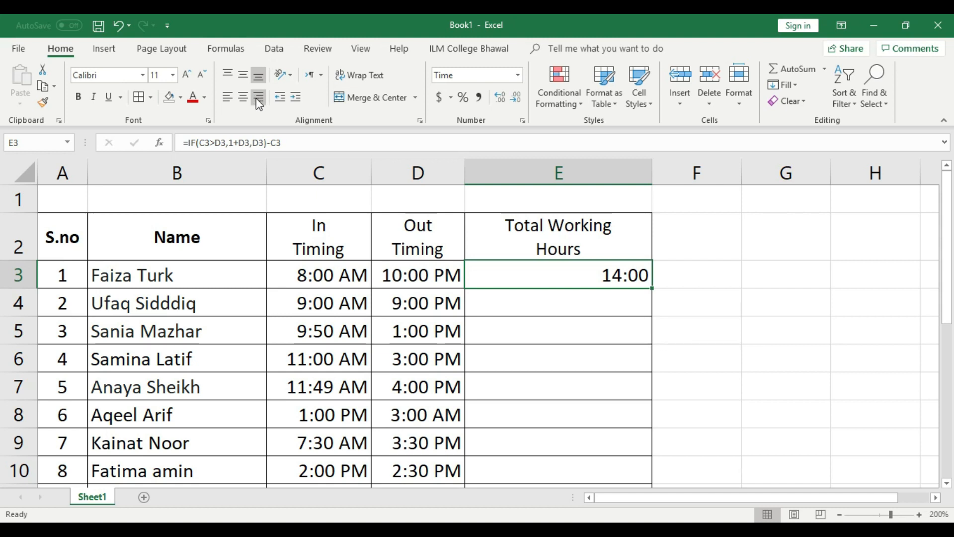
click(243, 98)
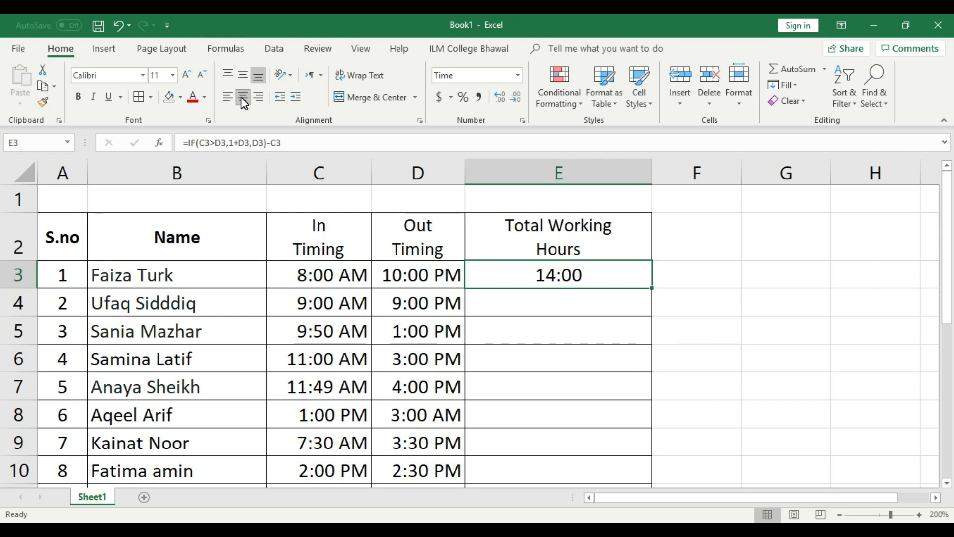
Fill the total hours formula from cell E3 down through E12.
click(646, 351)
click(642, 270)
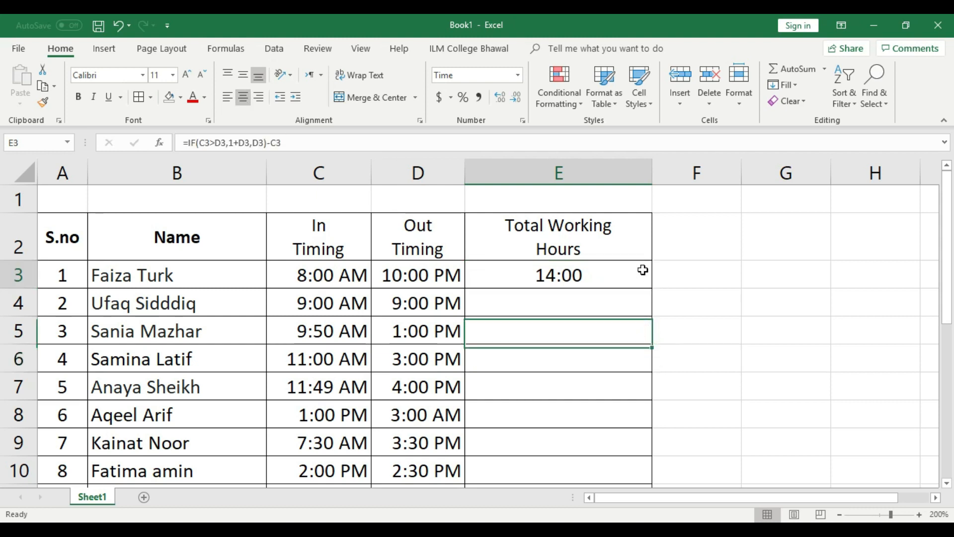
drag(652, 287, 645, 433)
scroll(699, 435, up, 1)
click(708, 296)
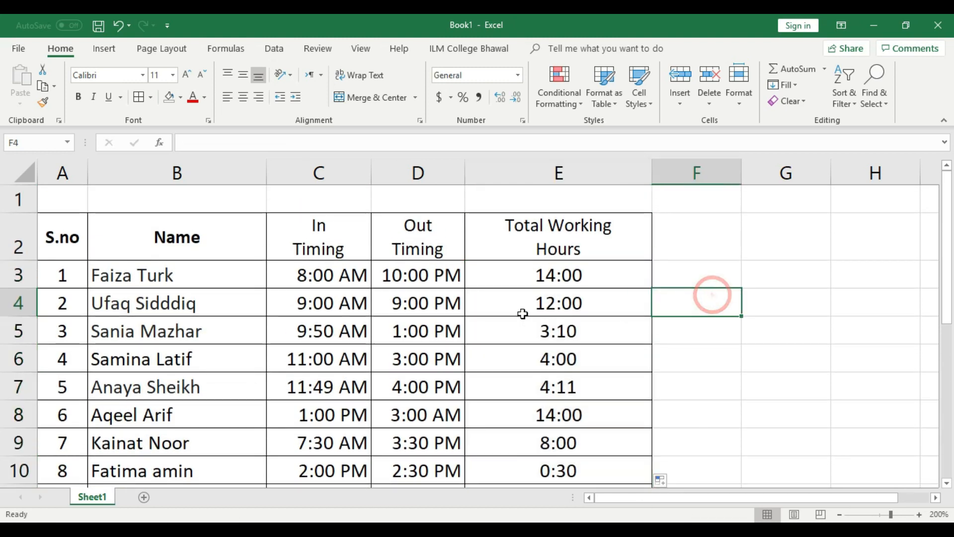
Examine the In Timing, Out Timing and Total Working Hours cells in rows 3 and 4 to check the formula.
click(347, 274)
click(417, 271)
click(314, 273)
click(451, 272)
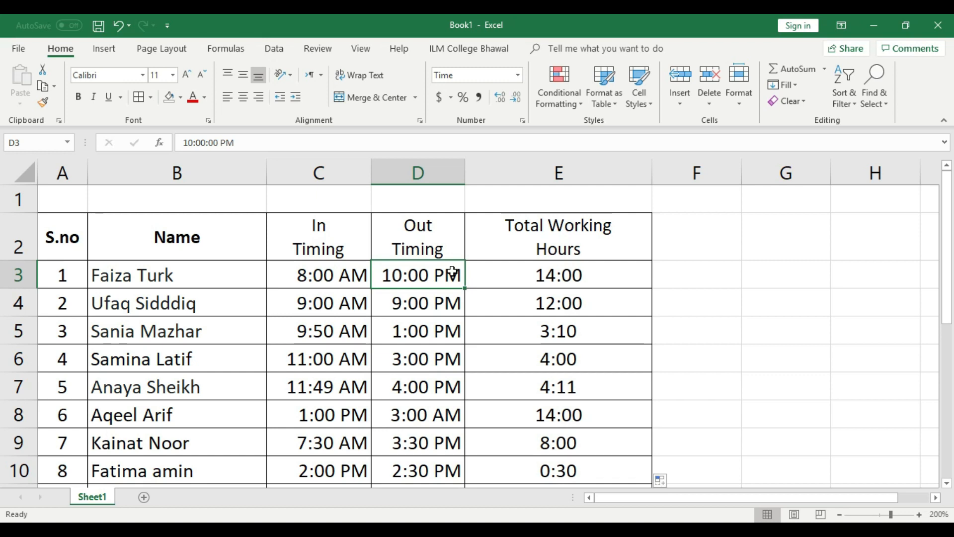
click(550, 274)
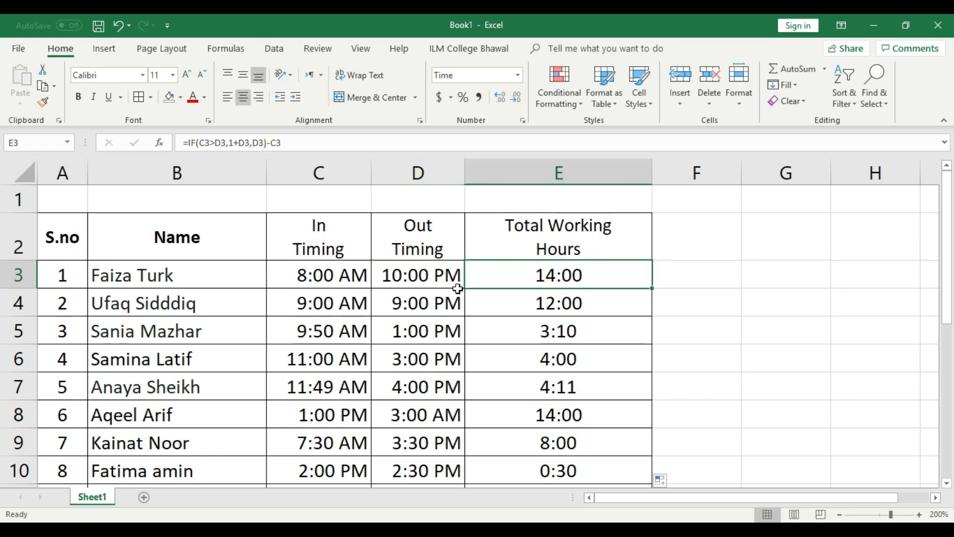
click(354, 306)
click(417, 308)
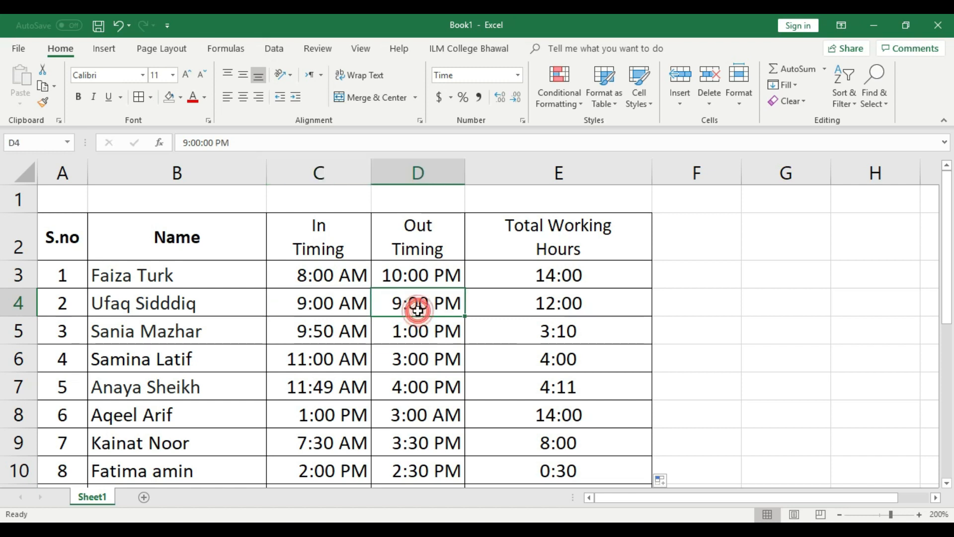
click(576, 302)
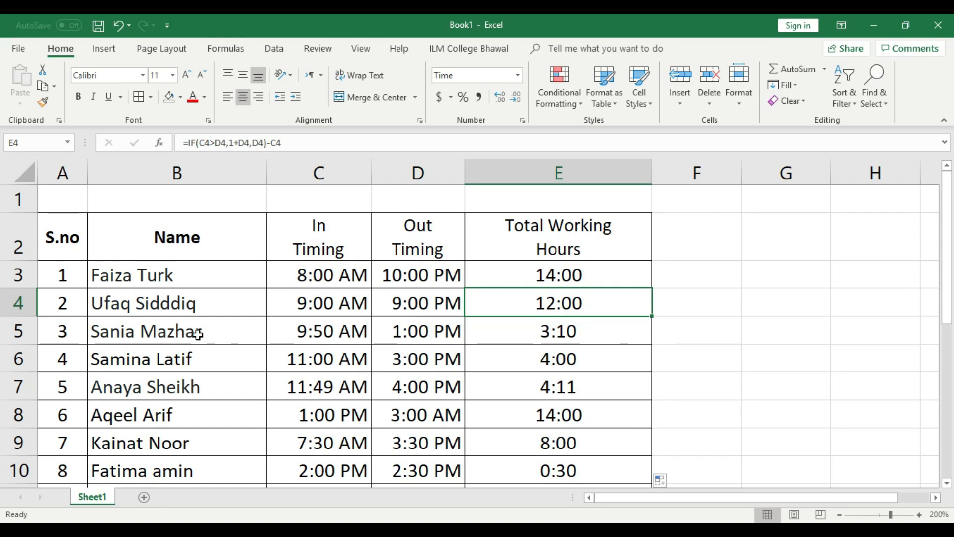
Compare the In and Out Timings with the Total Working Hours in rows 5 and 6.
click(328, 335)
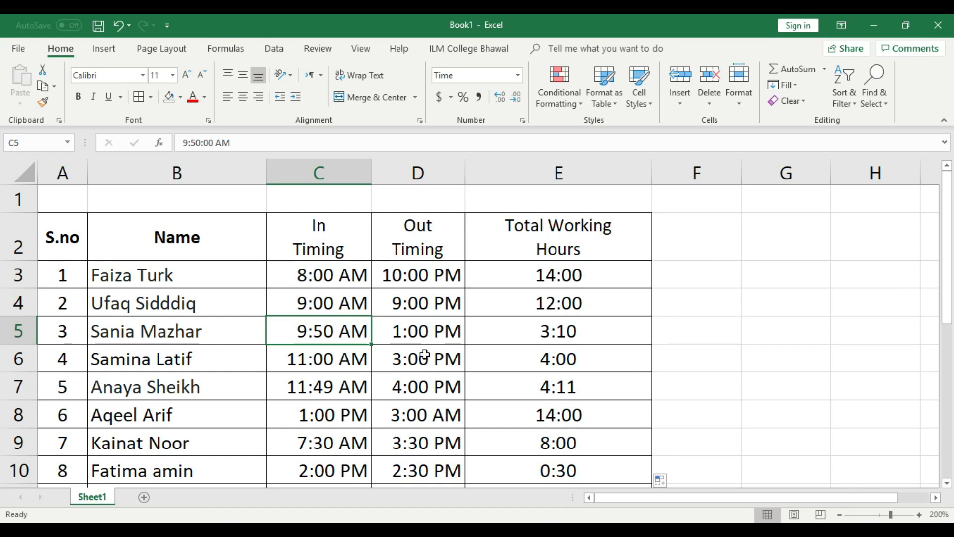
click(438, 334)
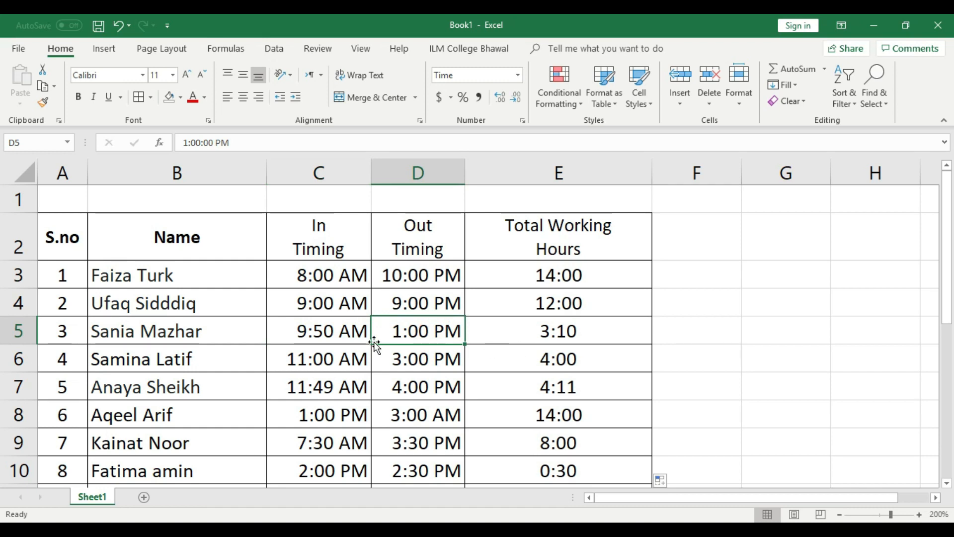
click(321, 336)
click(433, 339)
click(560, 332)
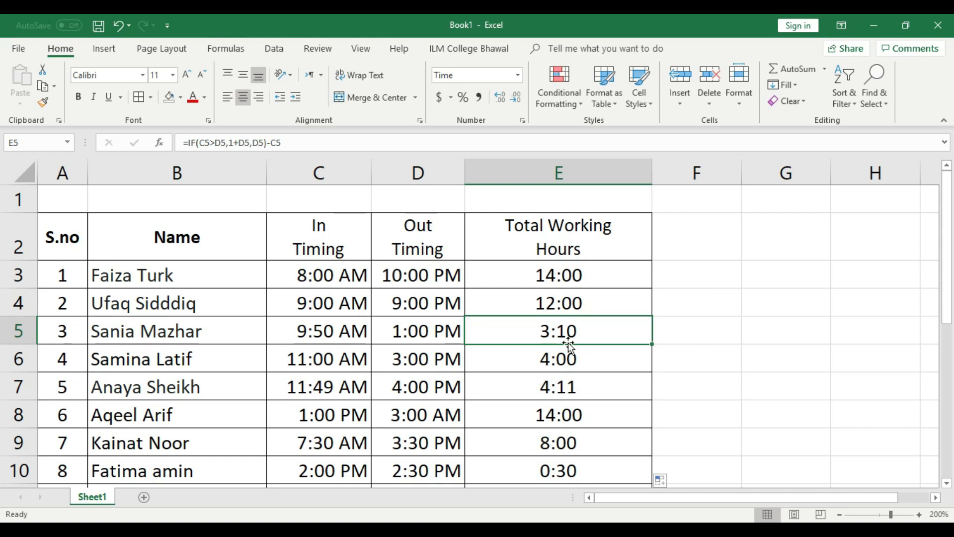
click(326, 359)
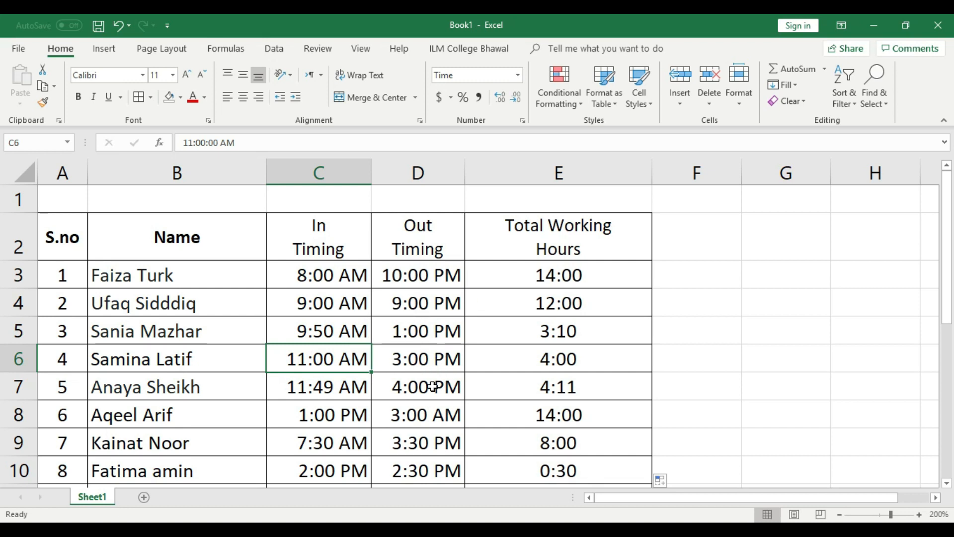
click(433, 360)
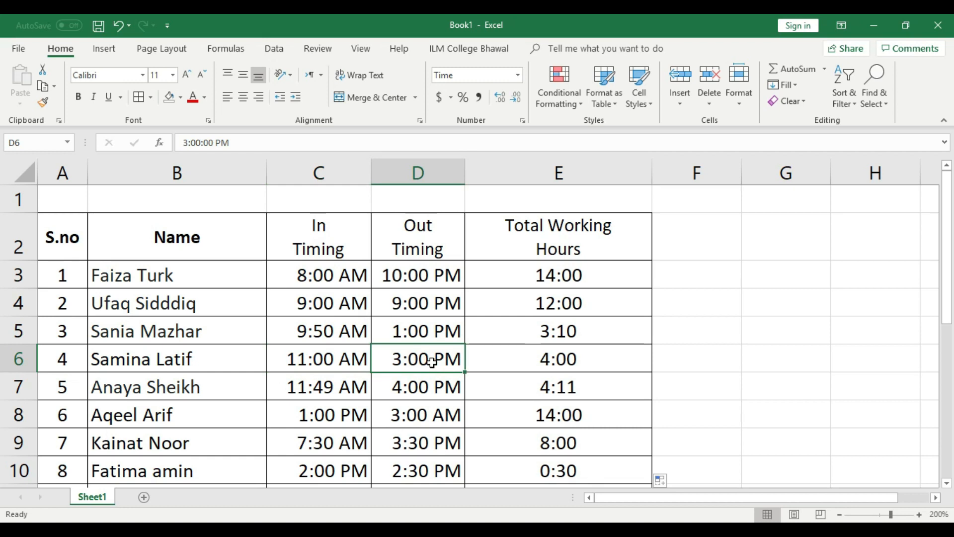
click(587, 358)
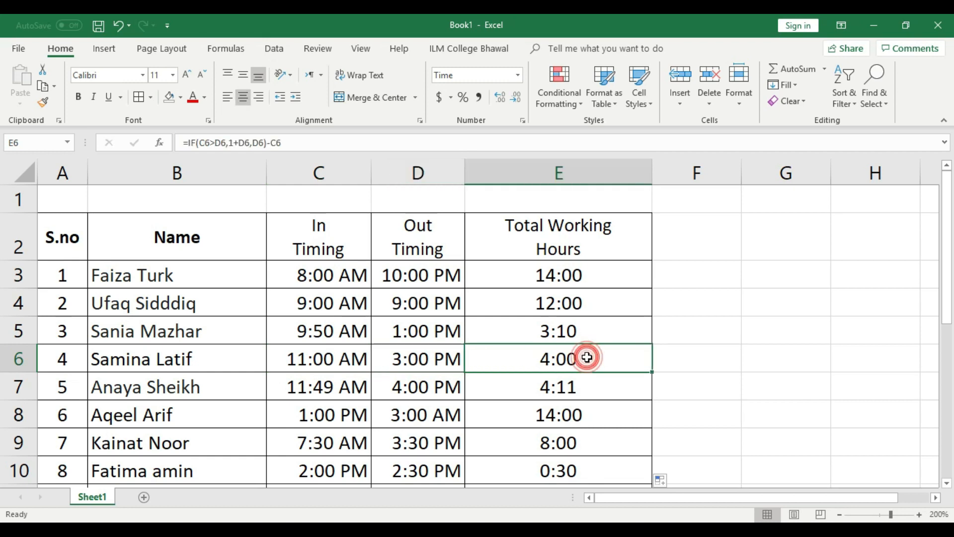
Check the timings and total hours of the last person in row 12, and review the whole Total Working Hours column.
scroll(587, 357, down, 1)
scroll(585, 356, up, 1)
scroll(571, 368, down, 2)
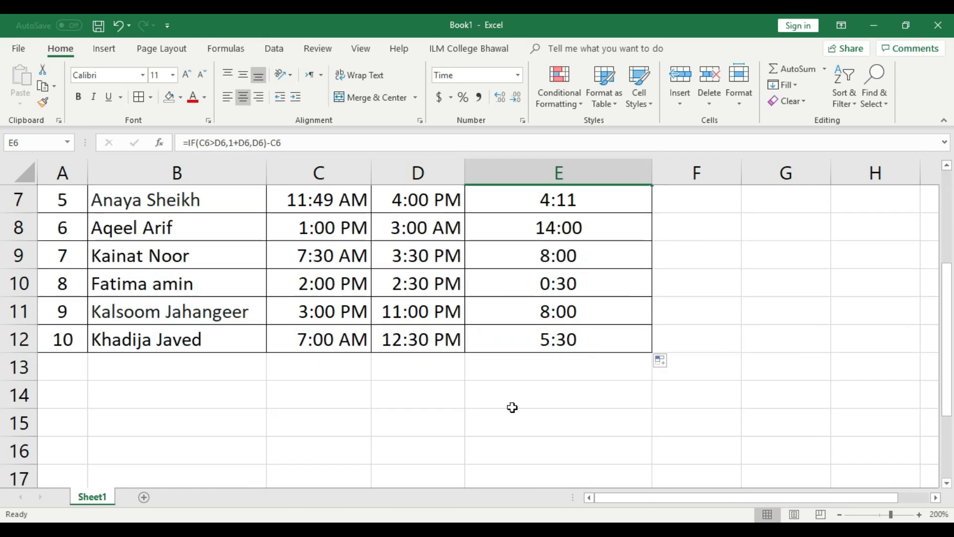
click(322, 336)
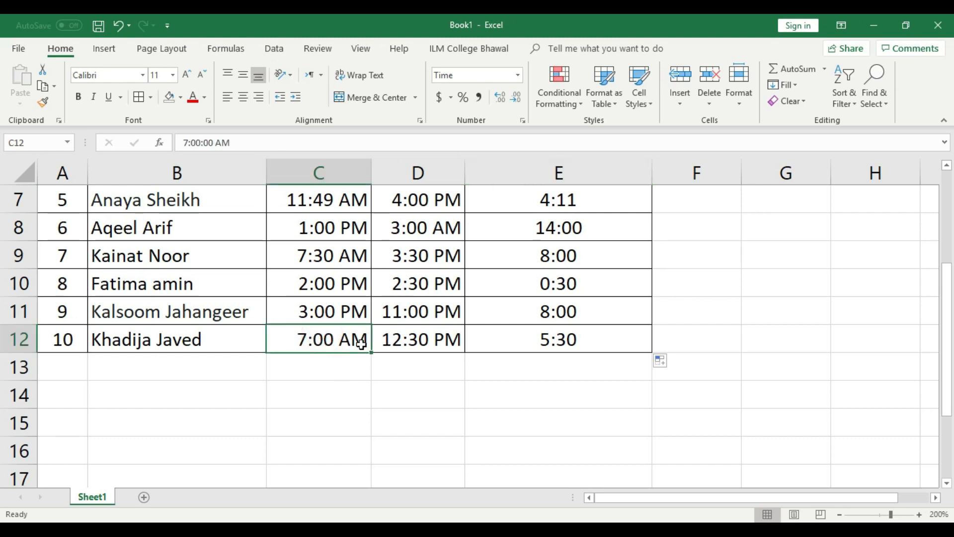
click(431, 339)
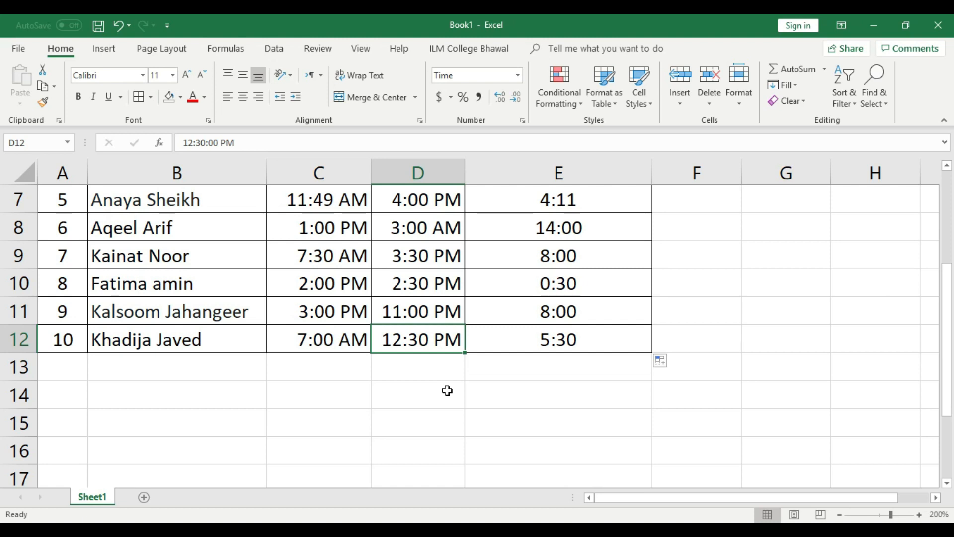
click(555, 347)
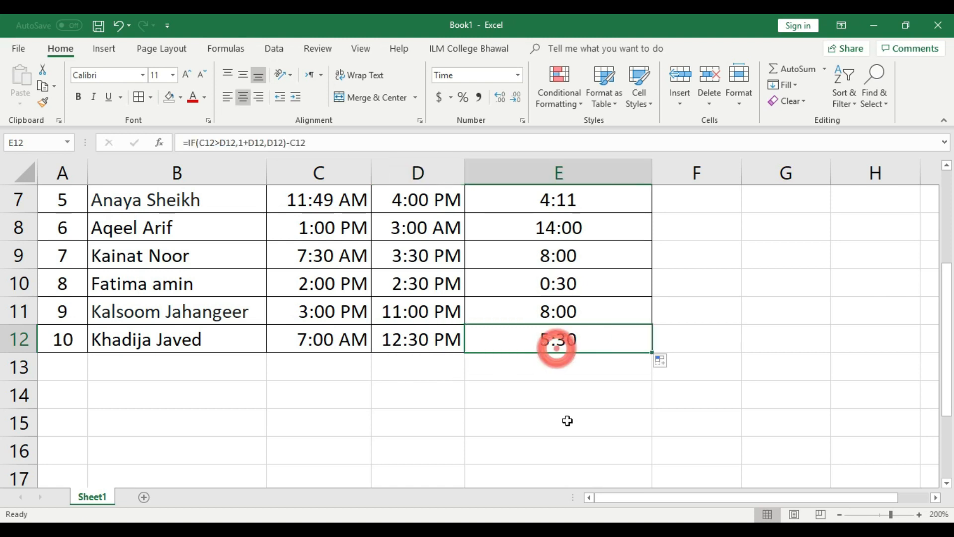
scroll(566, 420, up, 1)
scroll(567, 420, up, 2)
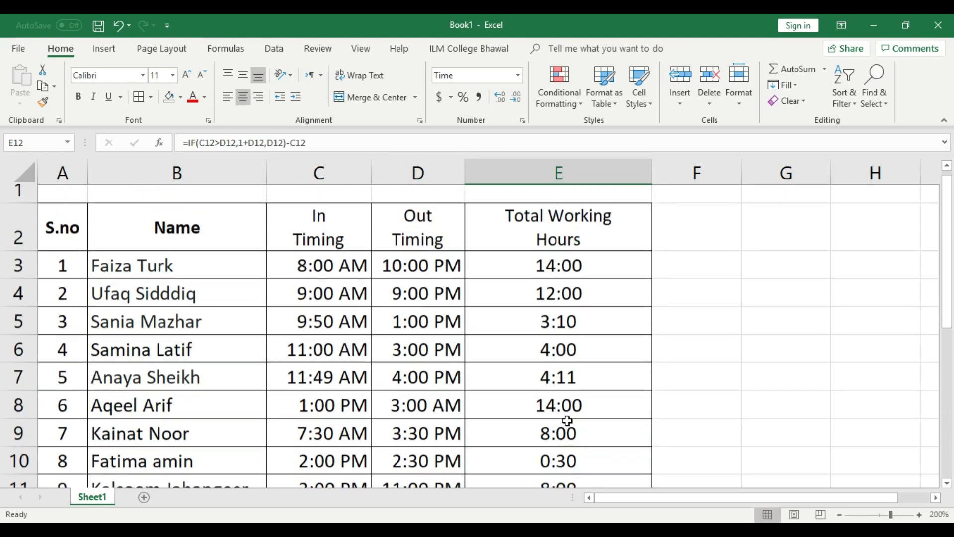
scroll(568, 416, down, 3)
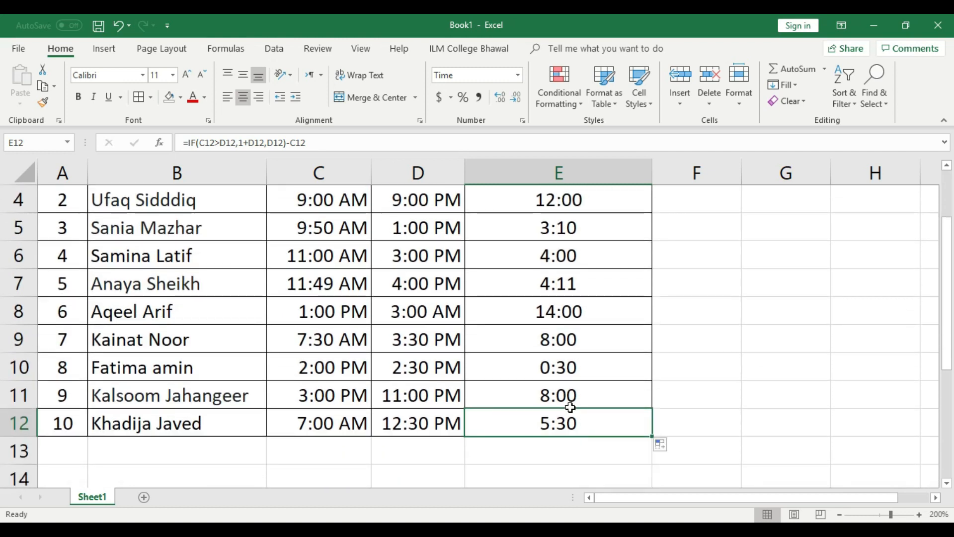
scroll(571, 396, up, 3)
scroll(592, 355, down, 1)
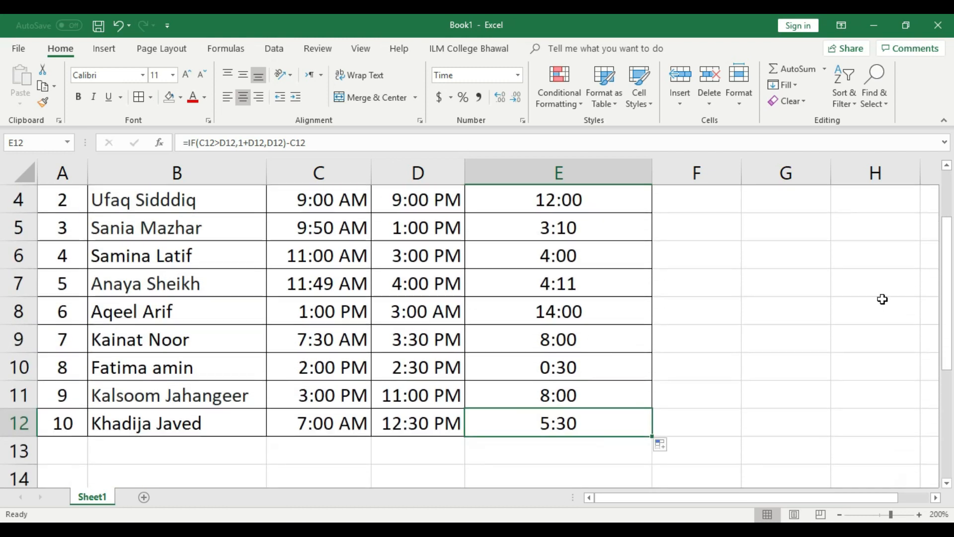
Clear all formulas from the Total Working Hours column, starting at cell E3.
scroll(628, 377, up, 1)
drag(581, 273, 591, 414)
key(Delete)
scroll(590, 413, up, 1)
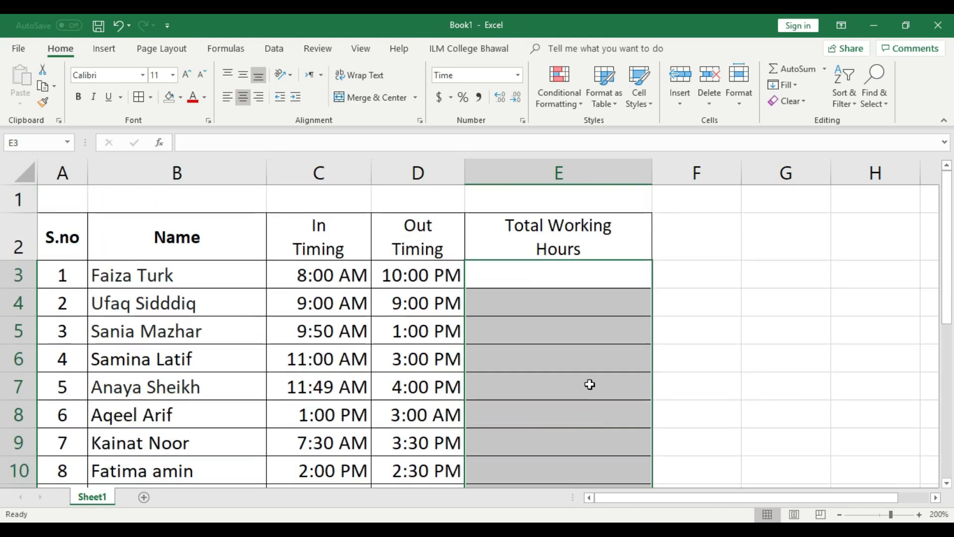
click(581, 368)
Apply the Time number format to the empty Total Working Hours cells E3:E12.
drag(945, 263, 947, 273)
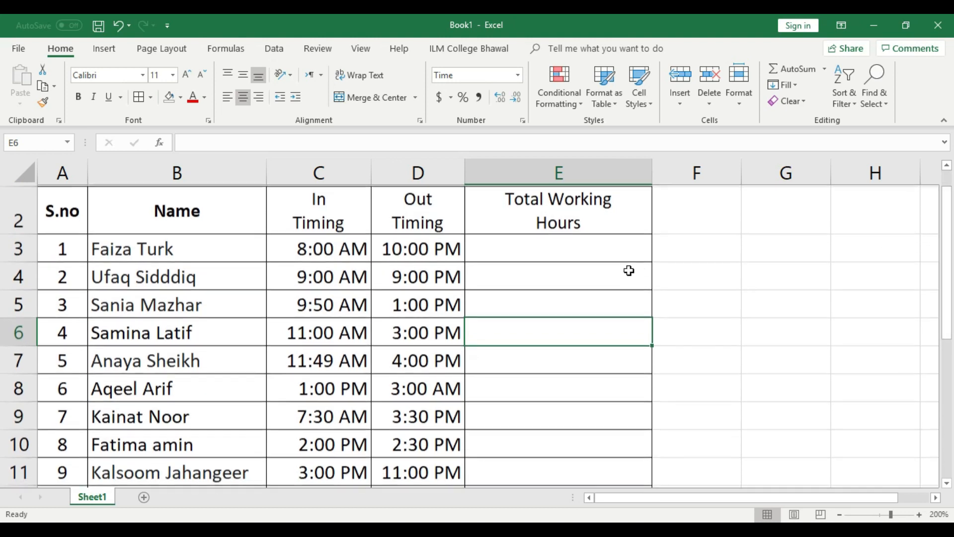
drag(609, 246, 588, 412)
click(517, 74)
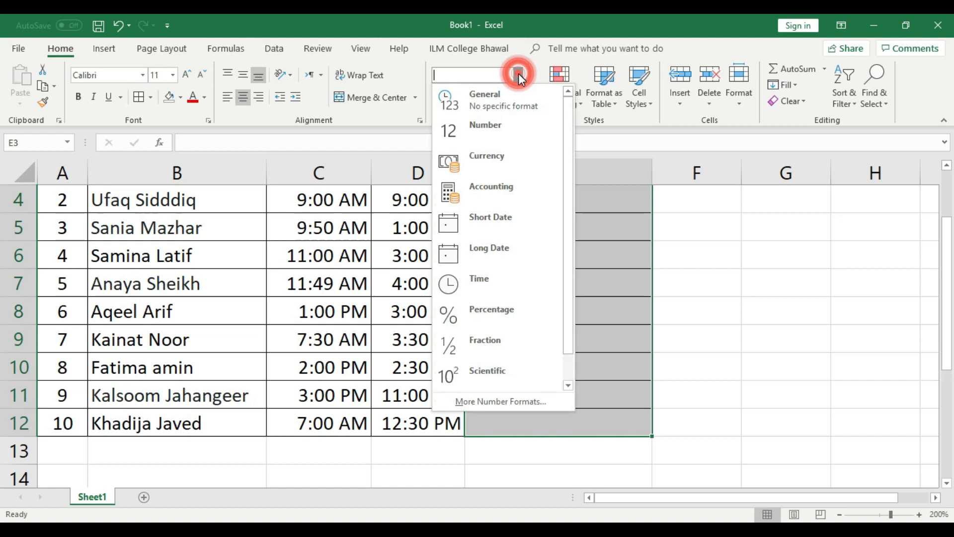
click(489, 282)
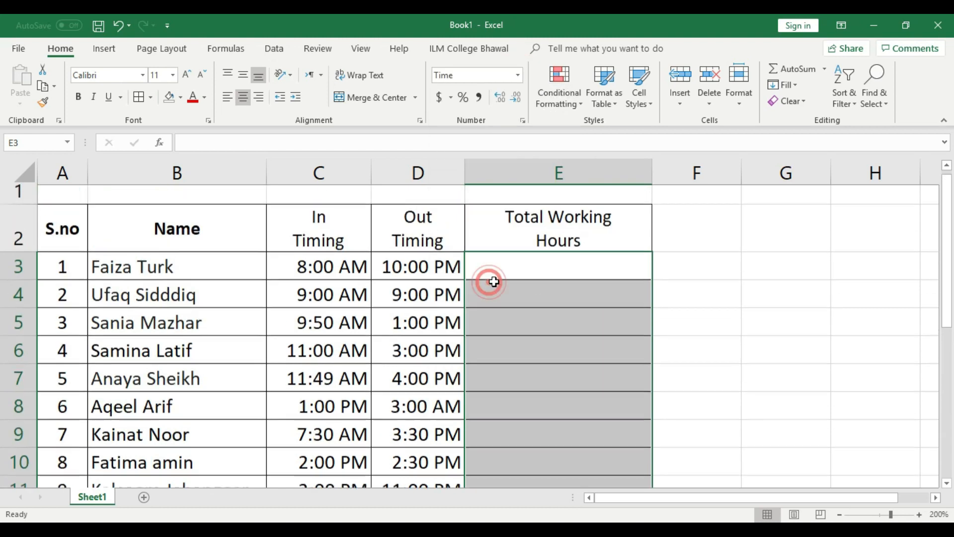
click(767, 351)
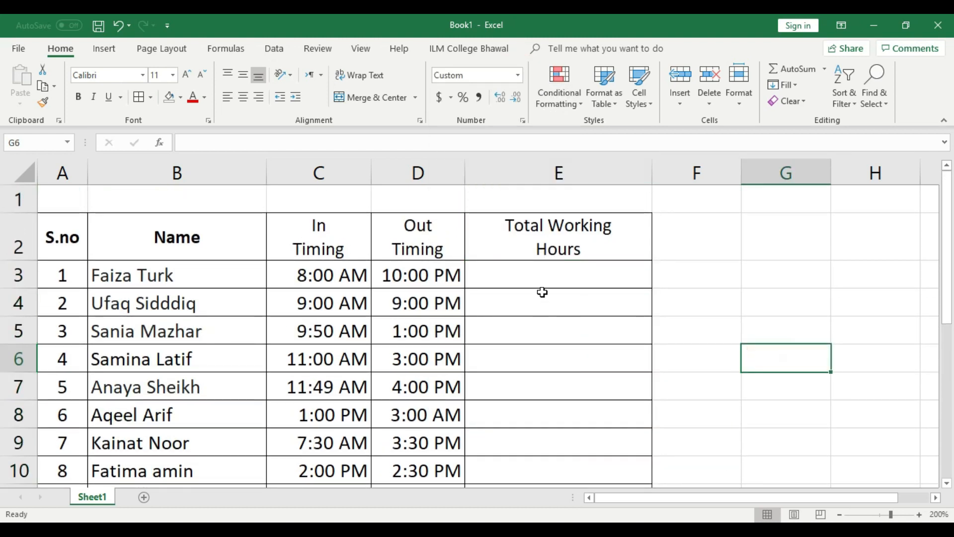
Start an IF formula in cell E3 with the logical test C3>D3, followed by a comma.
click(587, 276)
text(=)
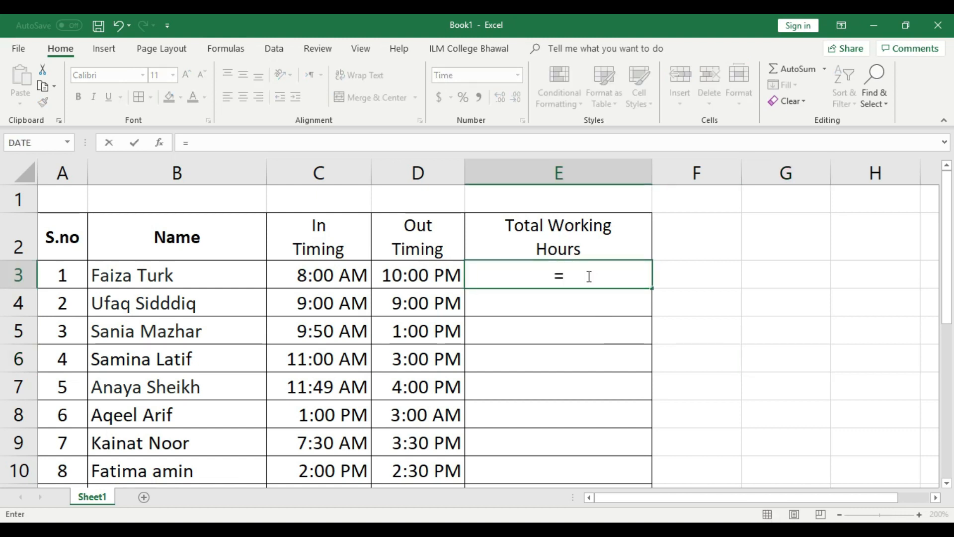
text(if)
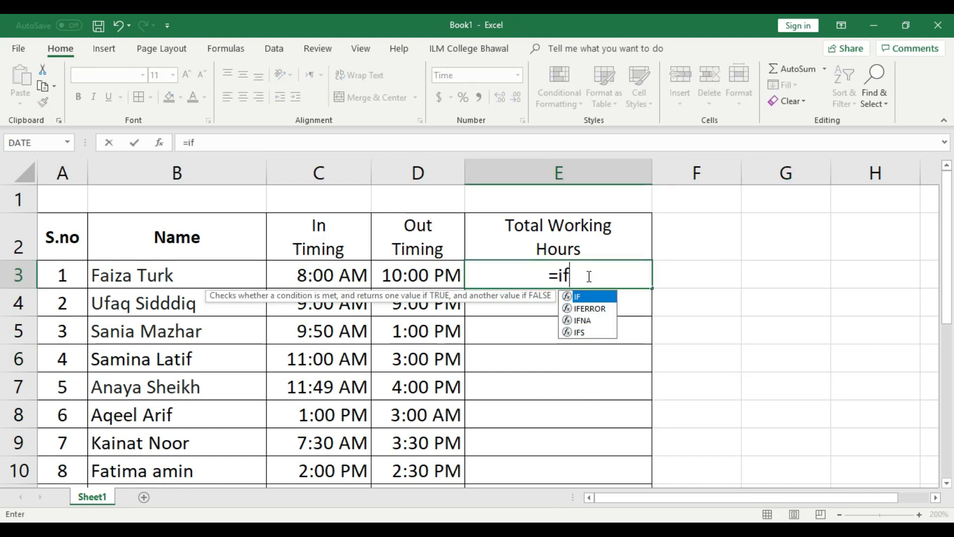
text(()
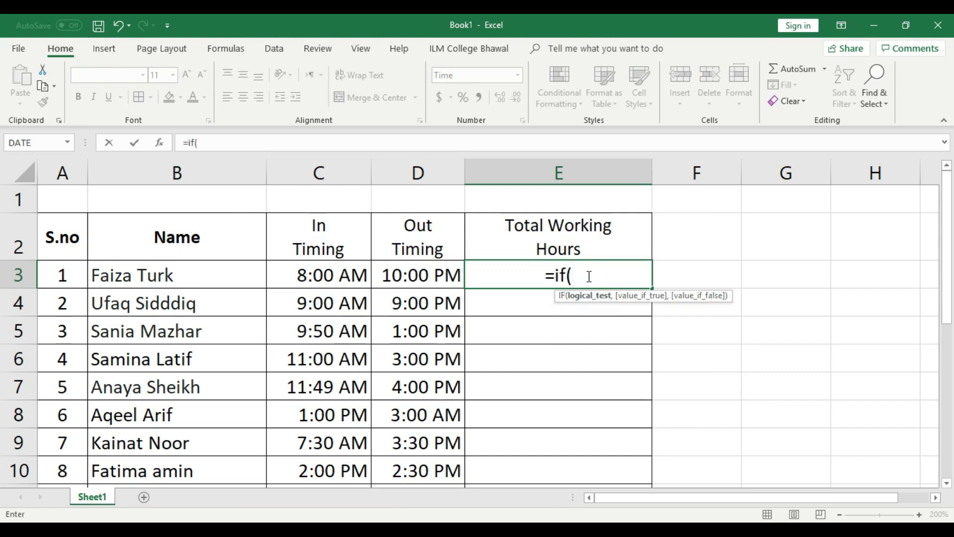
click(331, 275)
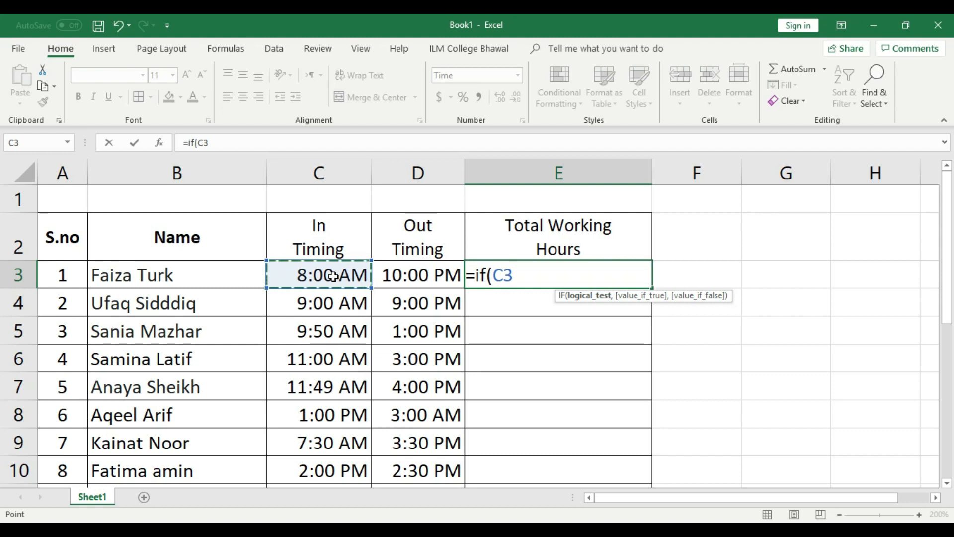
text(>)
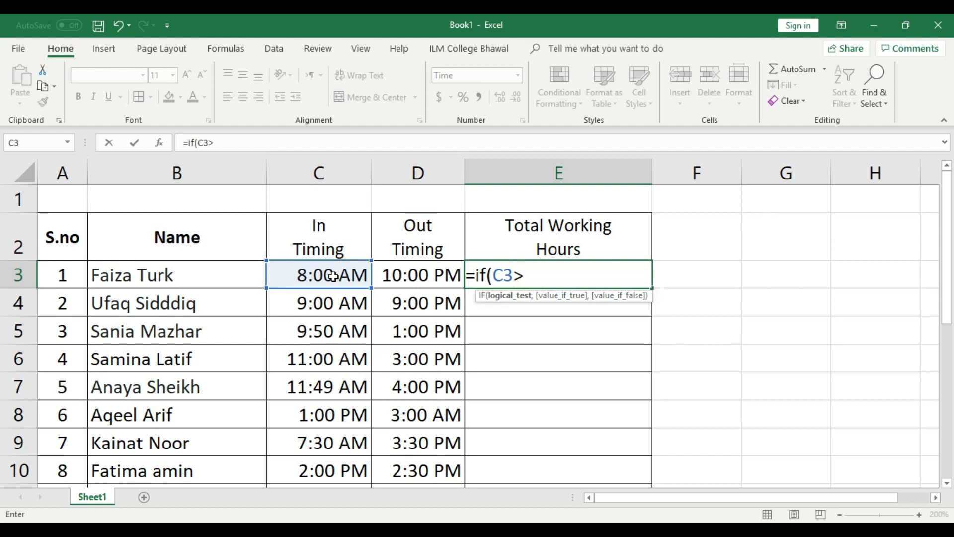
click(438, 275)
text(,)
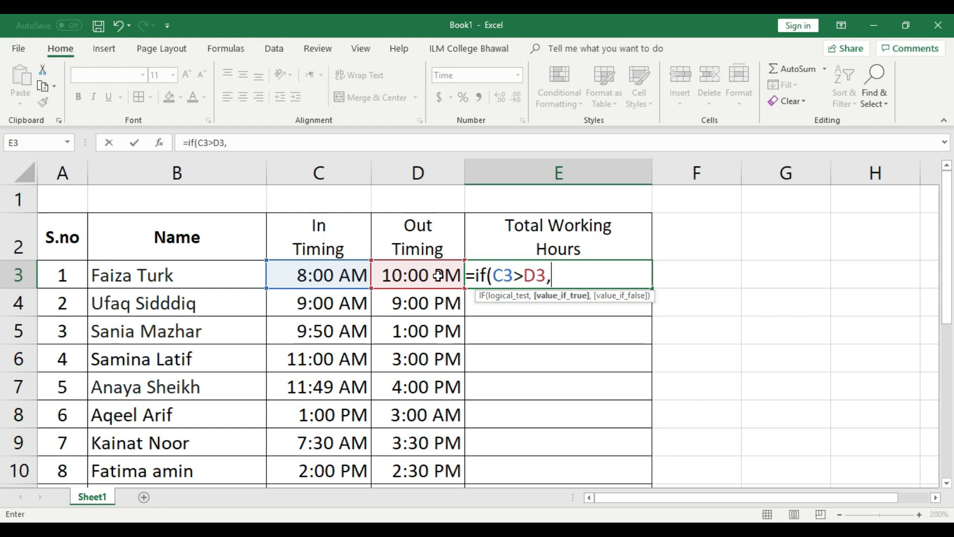
Finish the E3 formula with 1+D3 if true and D3 if false, then subtract C3: =IF(C3>D3,1+D3,D3)-C3.
text(1+)
click(428, 276)
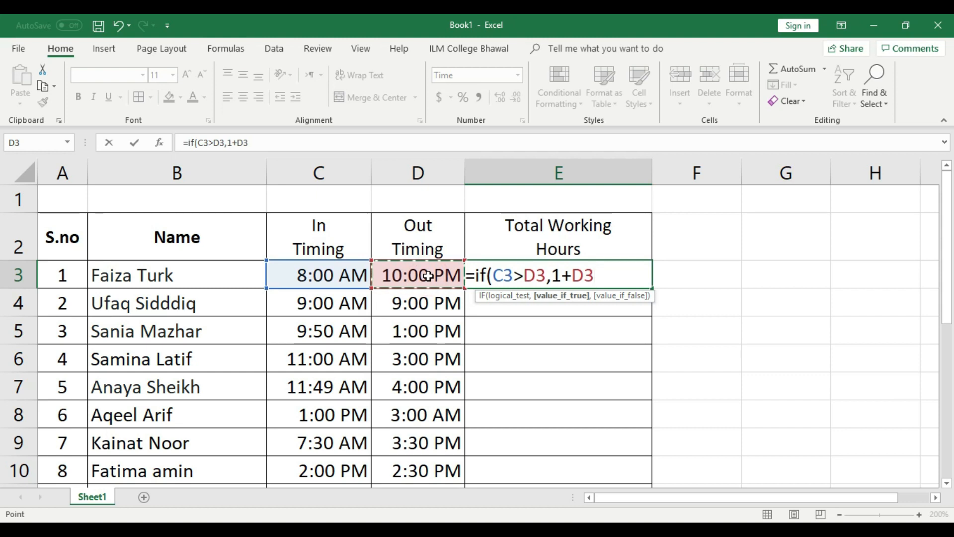
text(,)
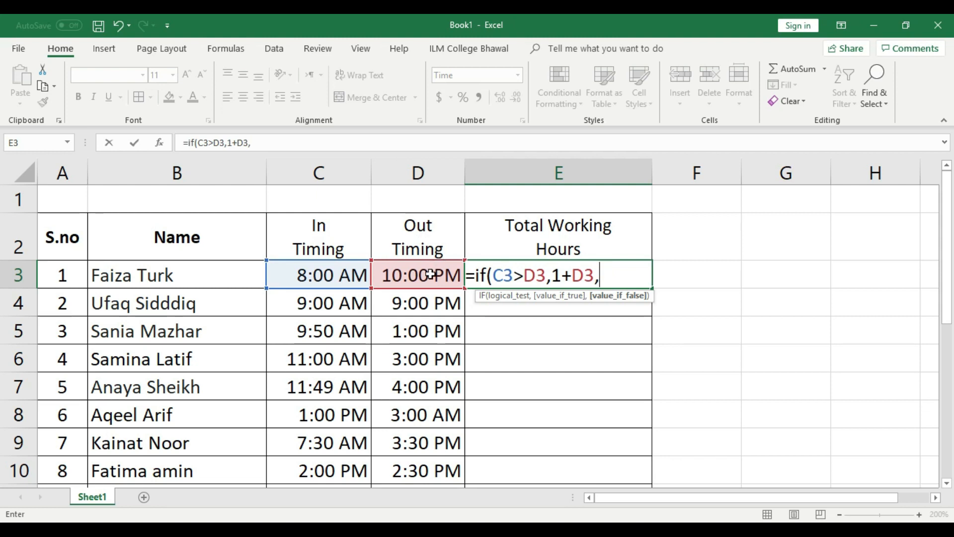
click(431, 273)
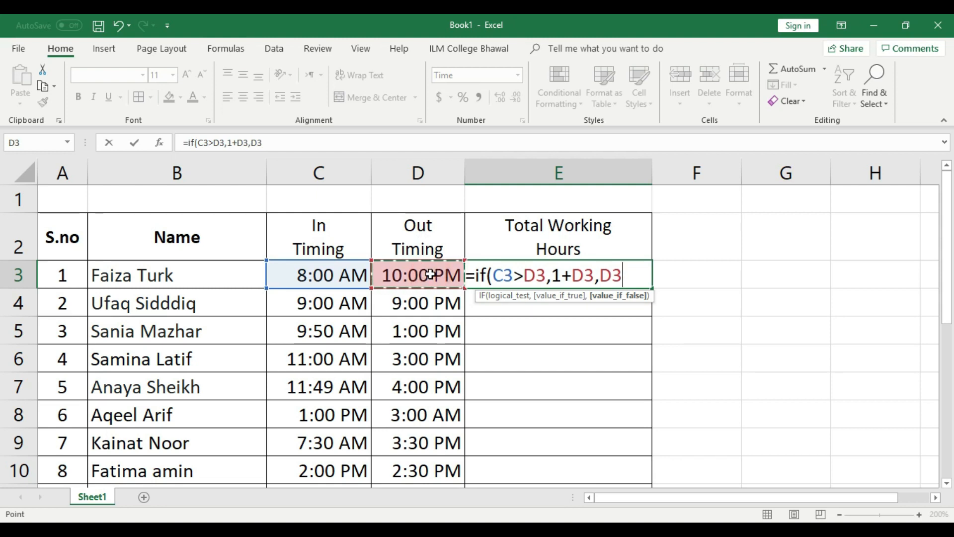
text()-)
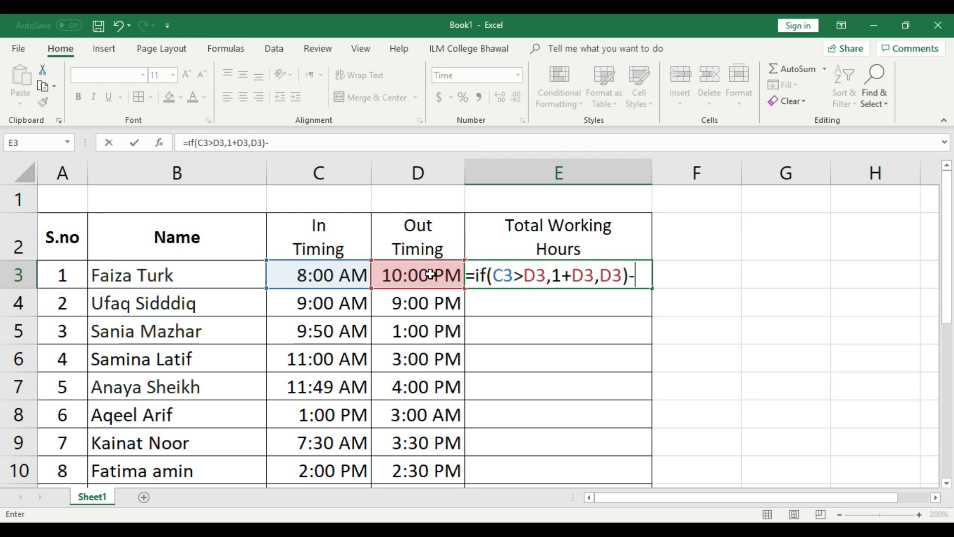
click(311, 279)
key(Return)
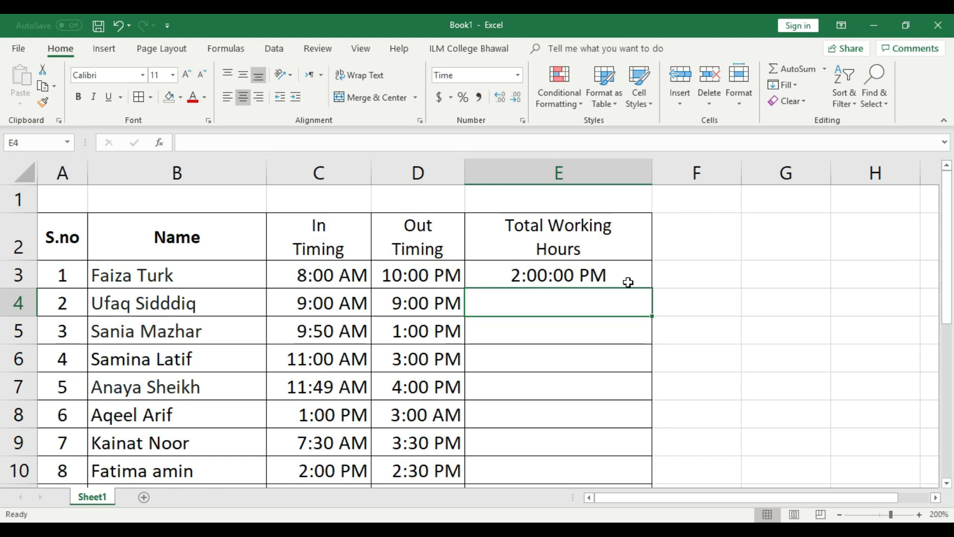
Format the Total Working Hours cell E3 with the 24-hour Time type 13:30.
click(612, 341)
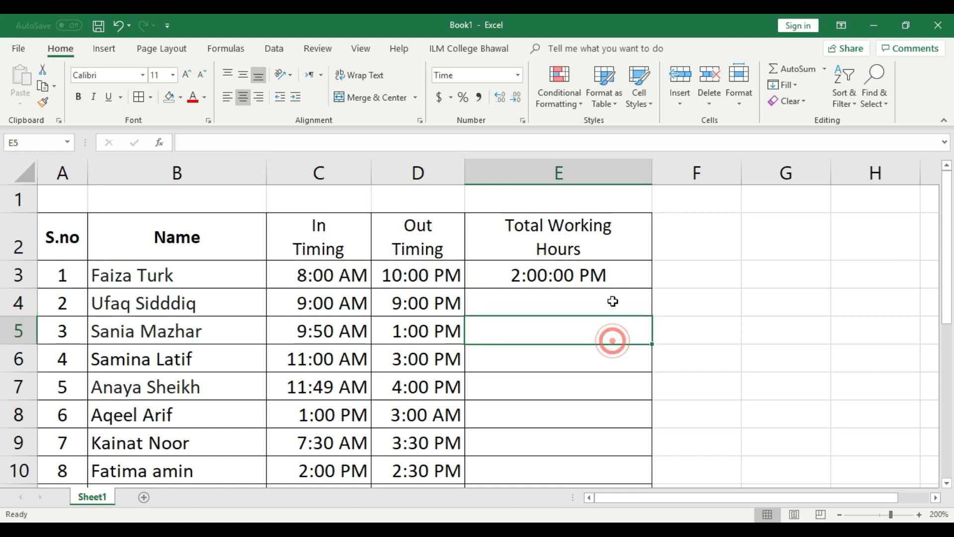
click(622, 272)
right_click(627, 276)
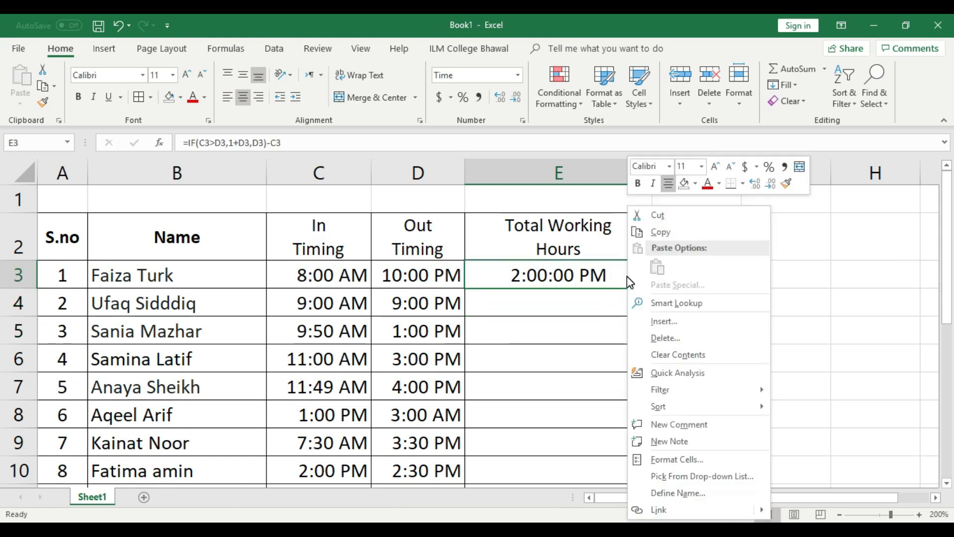
click(568, 311)
right_click(605, 277)
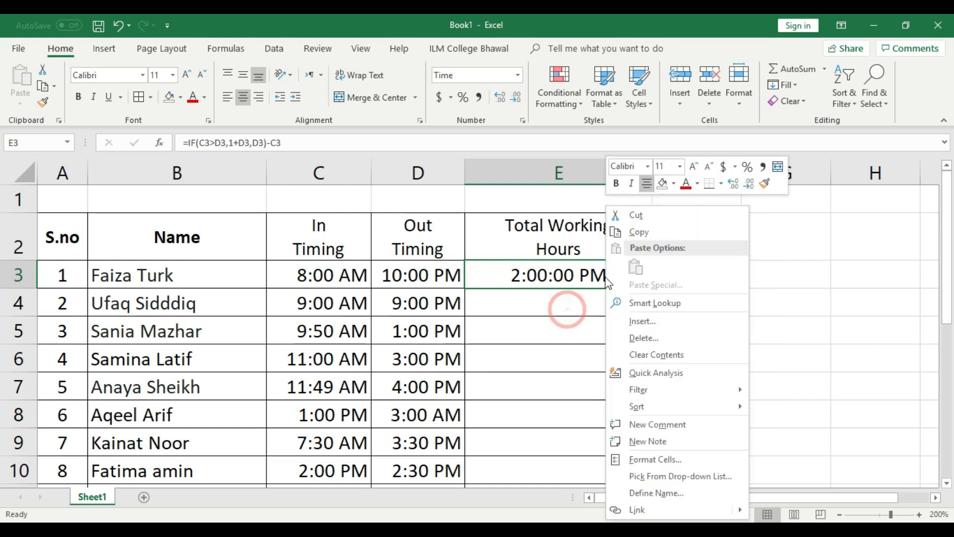
click(646, 459)
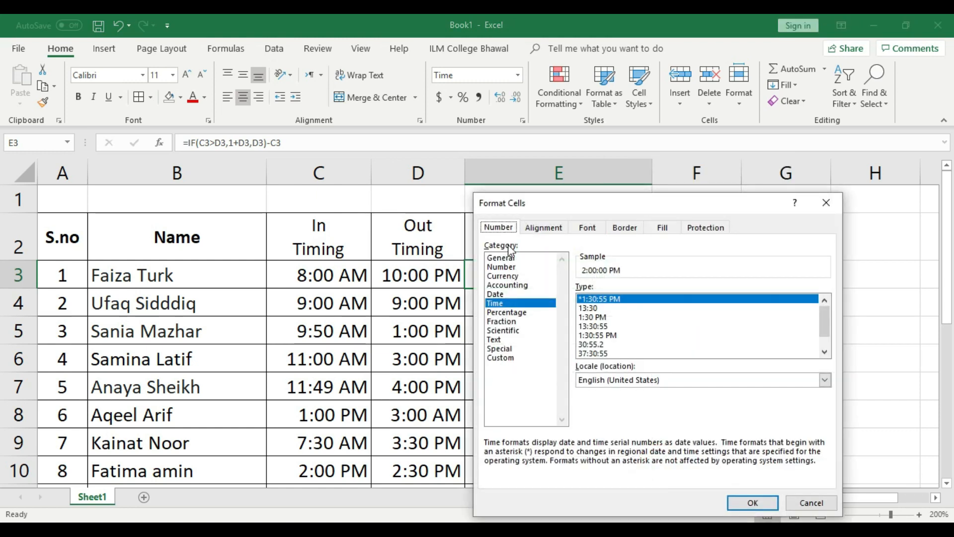
click(497, 303)
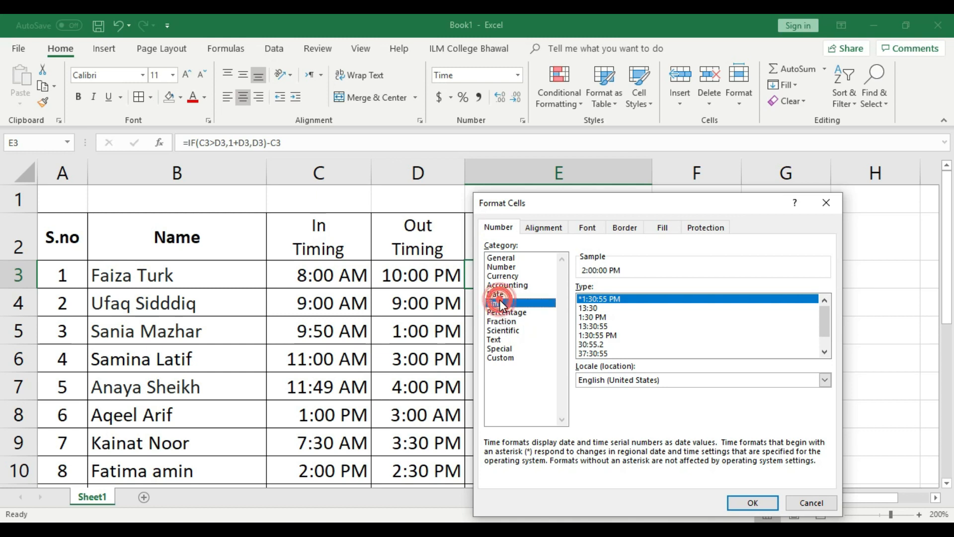
click(590, 309)
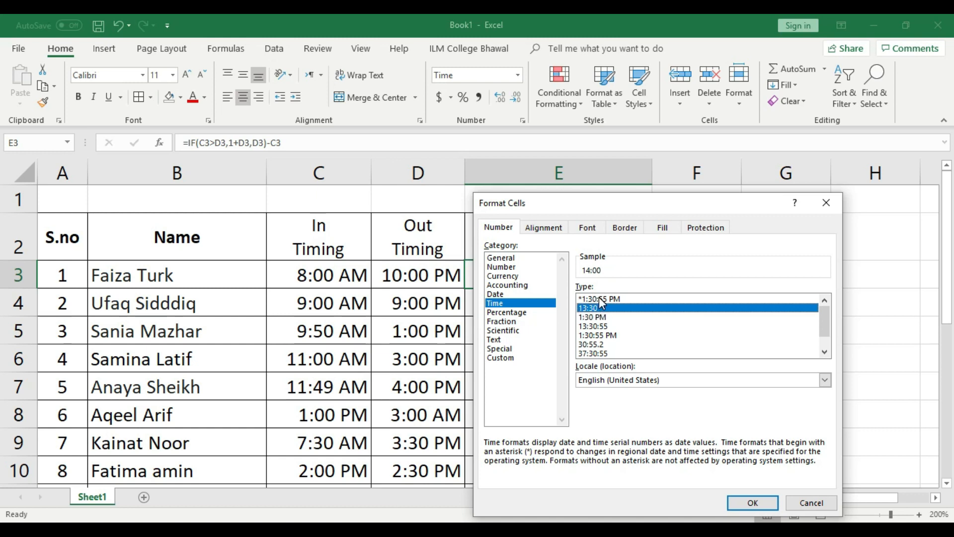
click(598, 299)
click(596, 308)
click(755, 505)
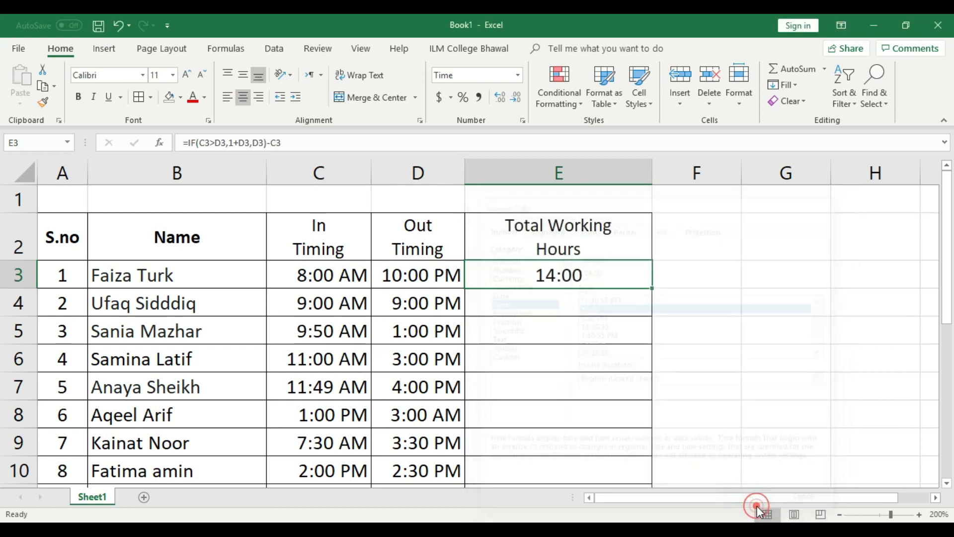
Fill the Total Working Hours formula from E3 down through E12.
click(645, 368)
click(567, 274)
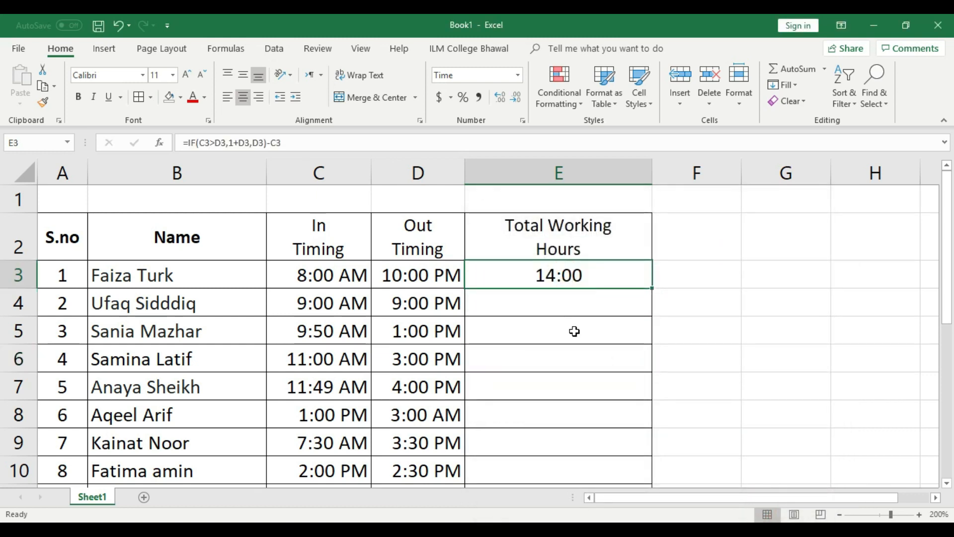
click(351, 274)
click(415, 273)
click(629, 274)
scroll(657, 309, down, 1)
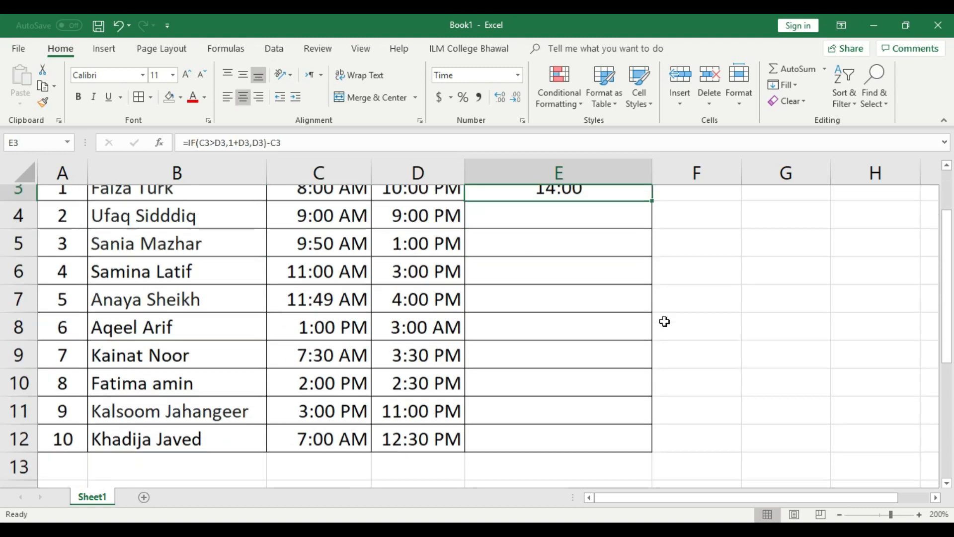
scroll(666, 293, up, 1)
drag(655, 286, 642, 433)
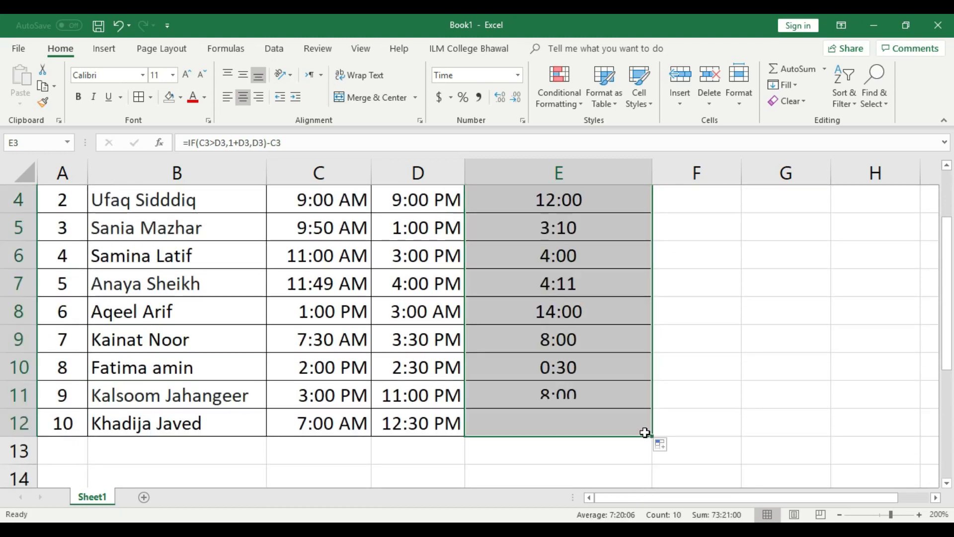
click(697, 400)
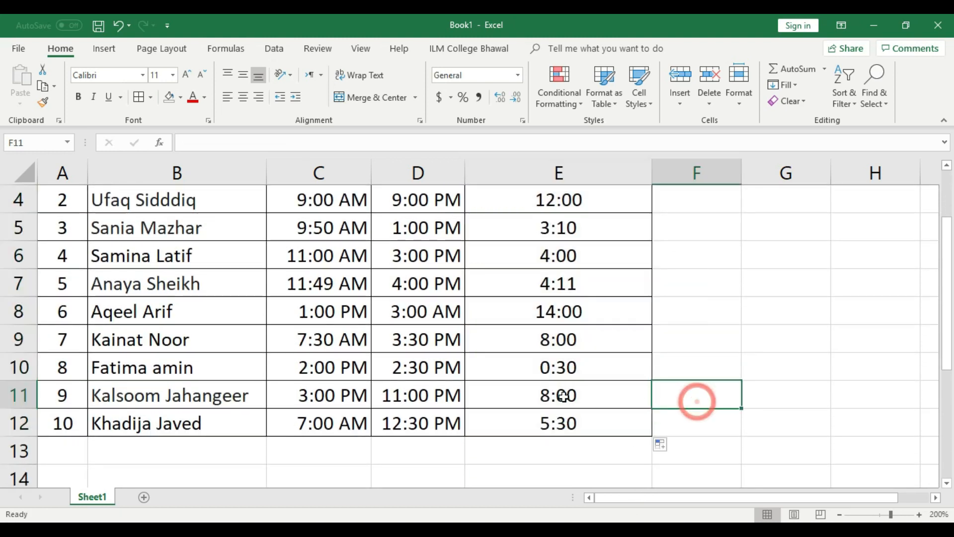
Compare the In and Out Timings with the Total Working Hours in rows 10 and 3.
click(352, 371)
click(424, 365)
click(596, 365)
scroll(606, 392, up, 1)
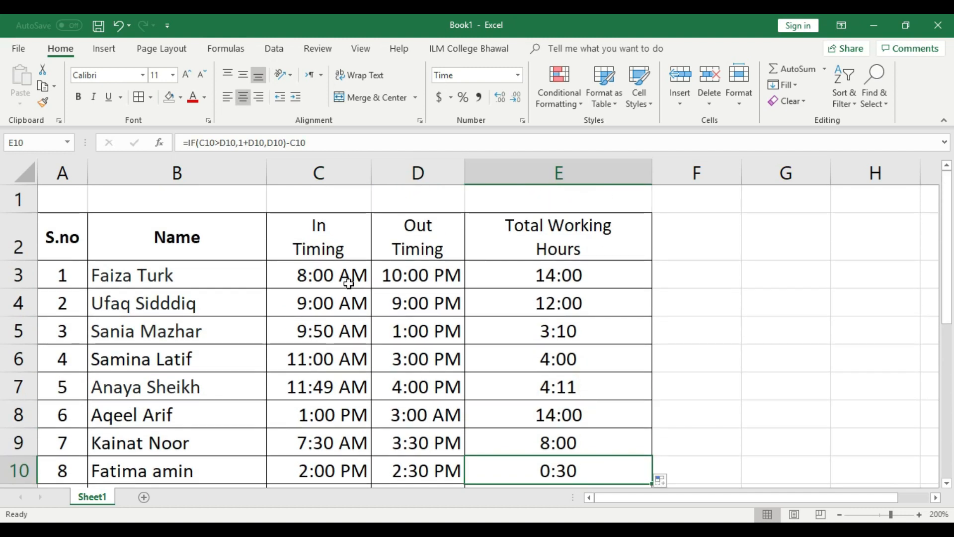
click(327, 275)
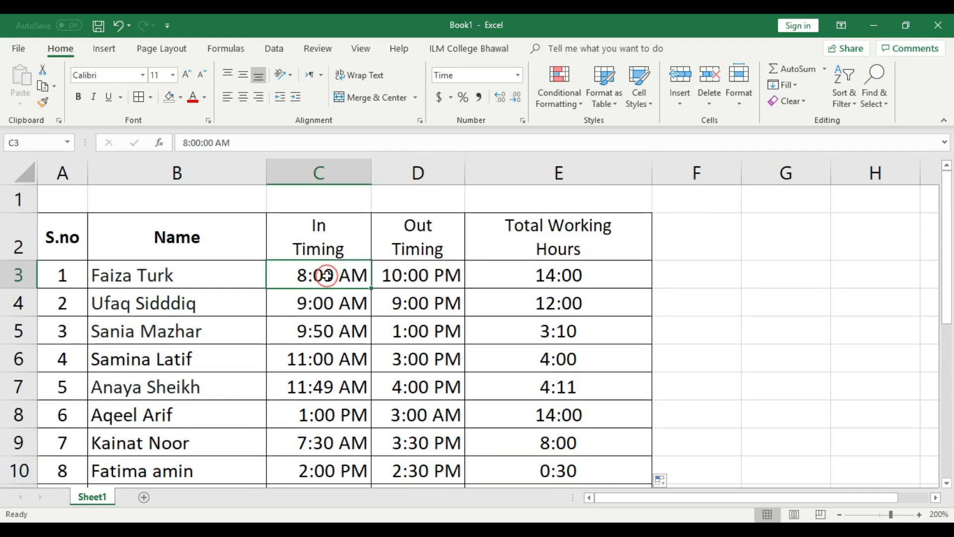
click(419, 275)
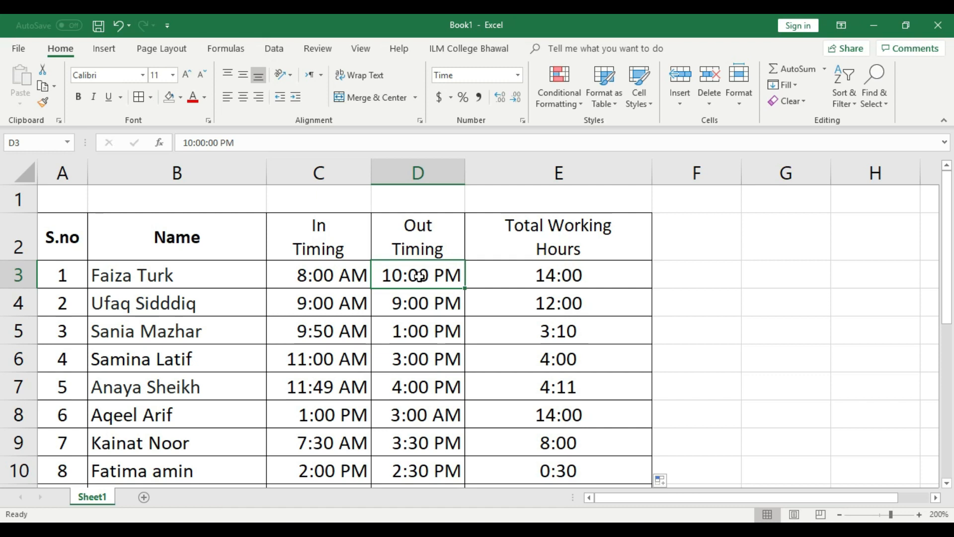
click(313, 277)
click(398, 277)
double_click(398, 276)
click(414, 305)
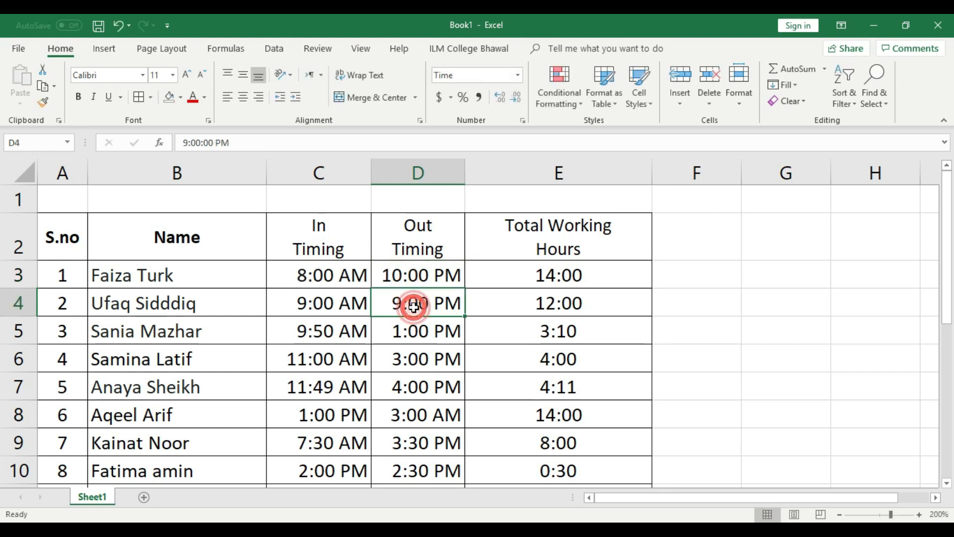
double_click(398, 277)
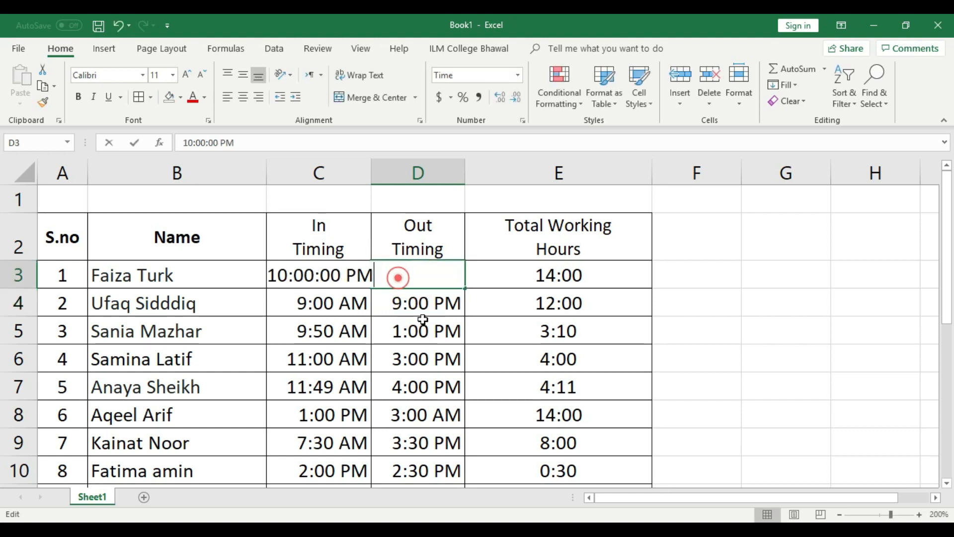
text(9)
text(:00)
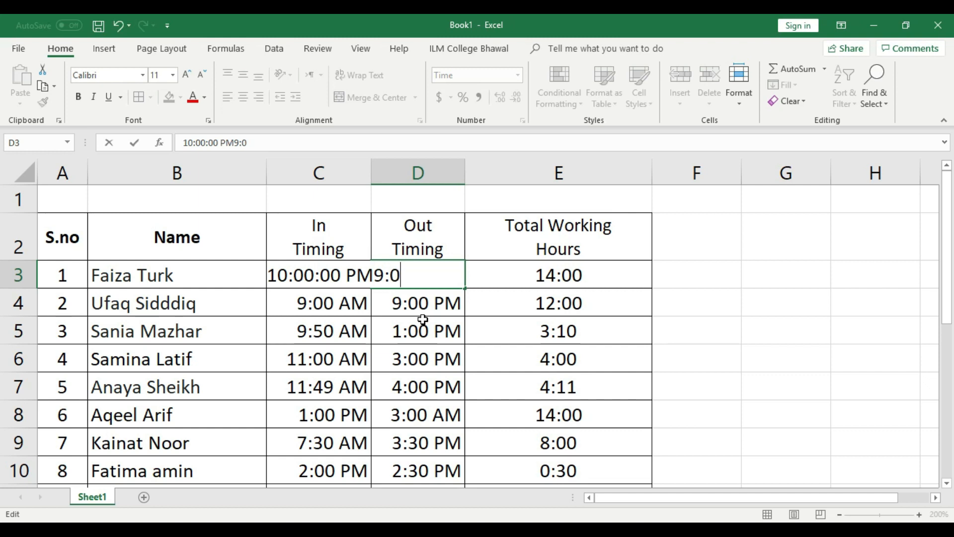
key(Return)
click(430, 275)
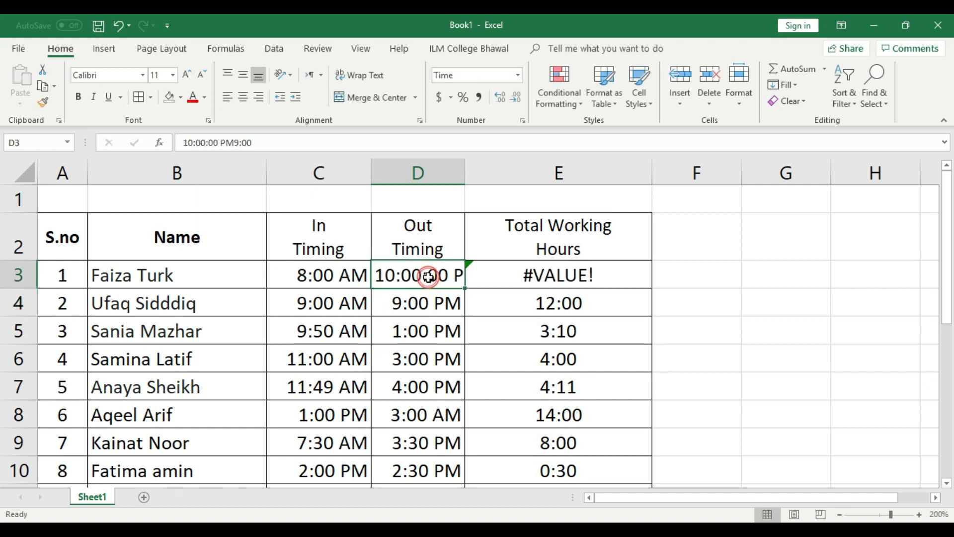
key(ctrl+z)
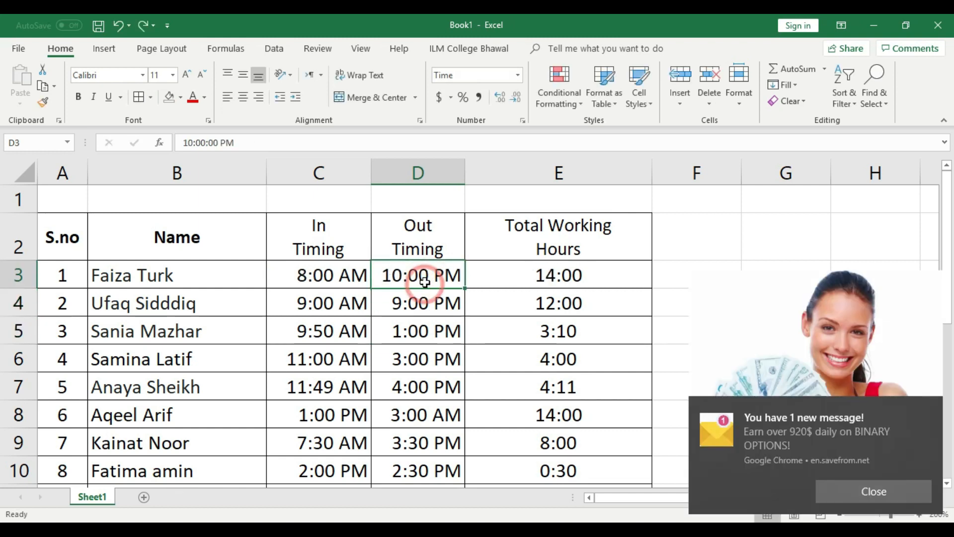
Set the Out Timing in D3 to 9:00 and check the Total Working Hours in E3.
text(9:00)
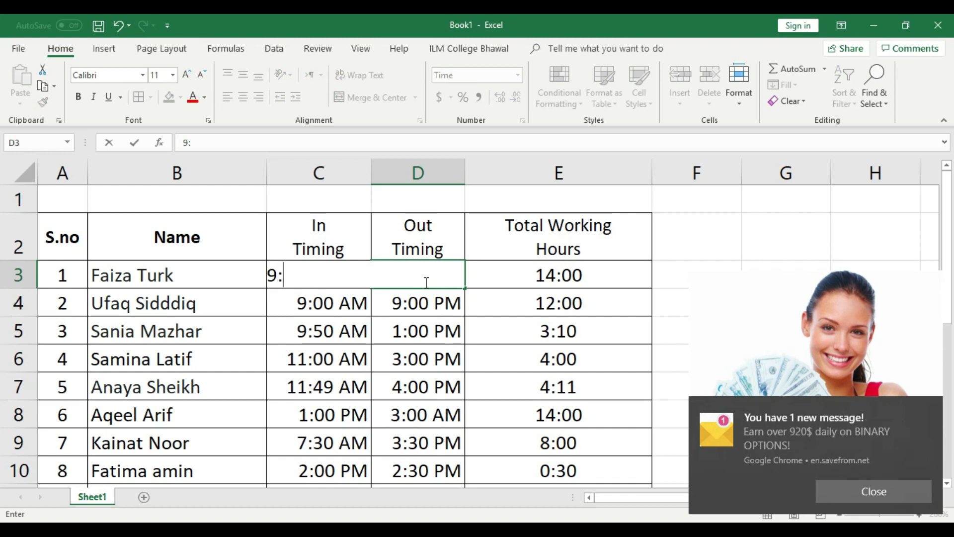
key(Return)
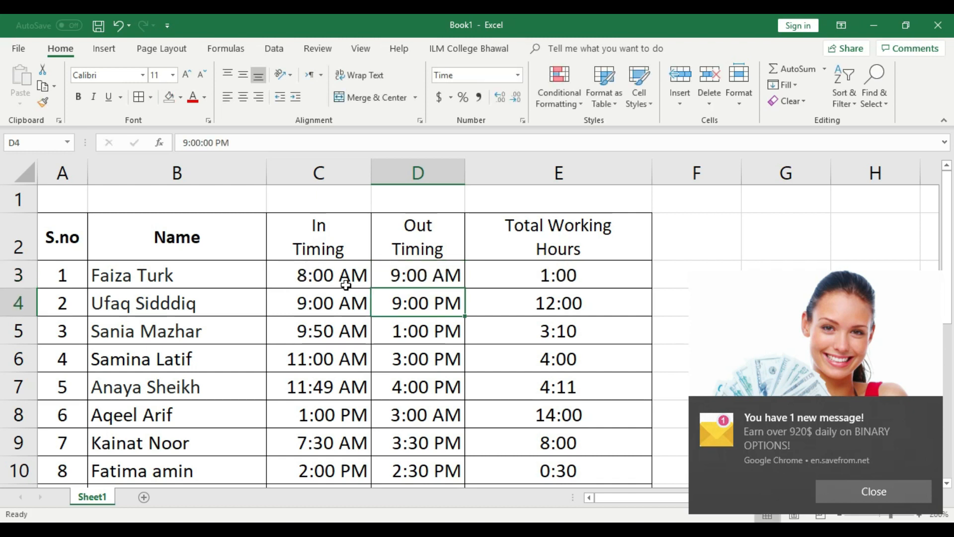
click(345, 285)
click(435, 279)
click(555, 276)
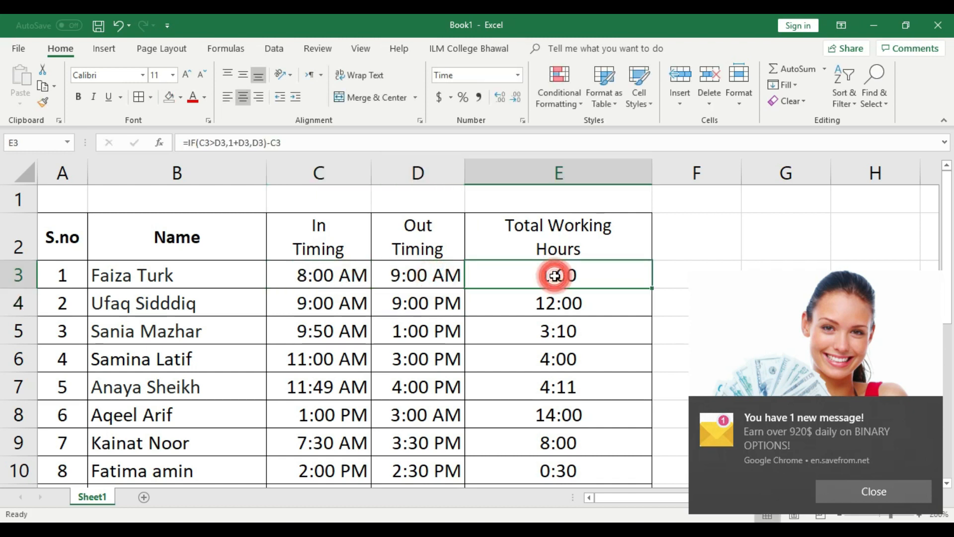
click(860, 494)
click(327, 275)
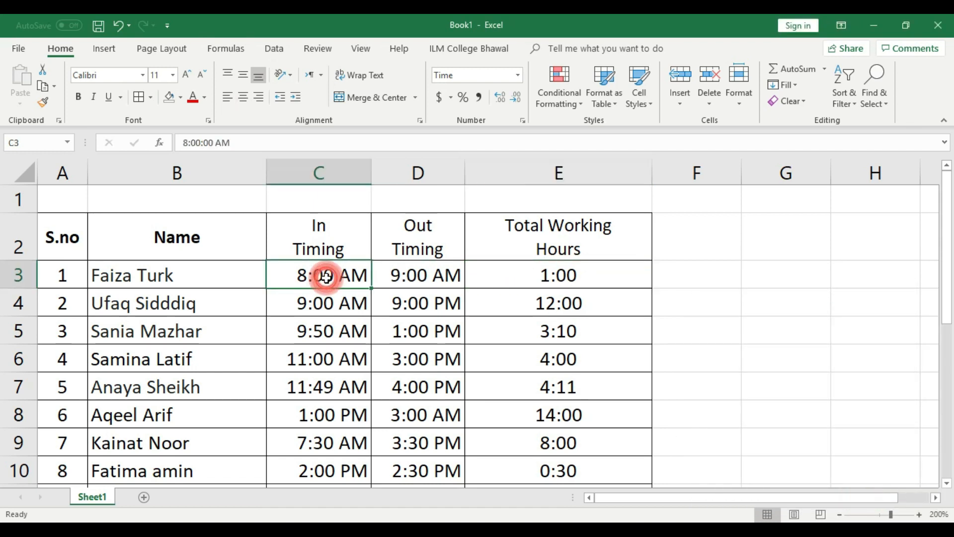
double_click(421, 277)
text(9:07)
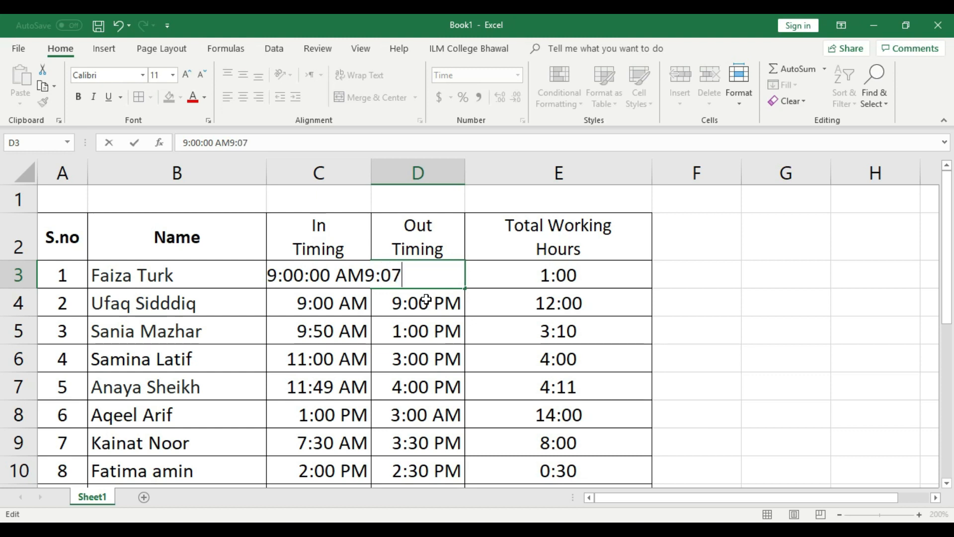
key(Return)
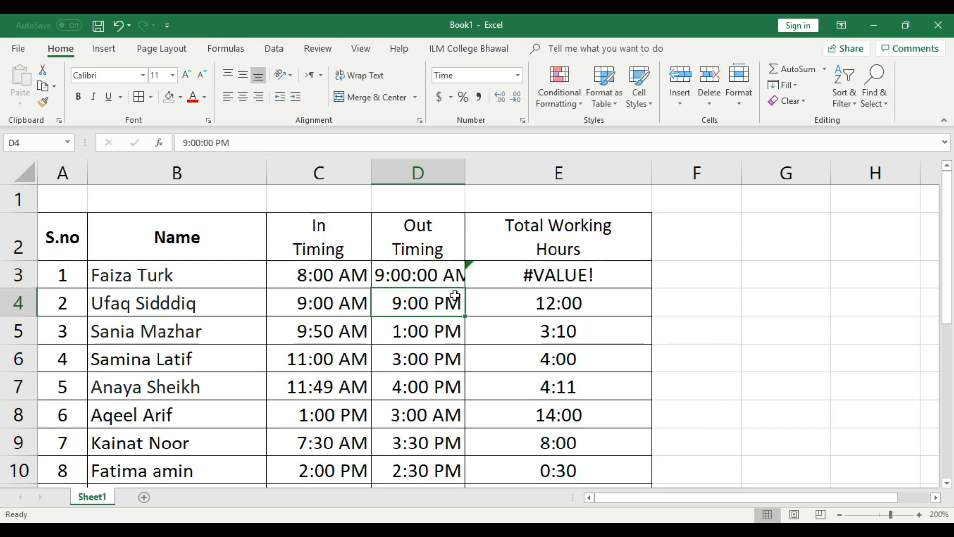
Replace the Out Timing in D3 with 9:07 and check the Total Working Hours in E3.
click(426, 277)
text(9)
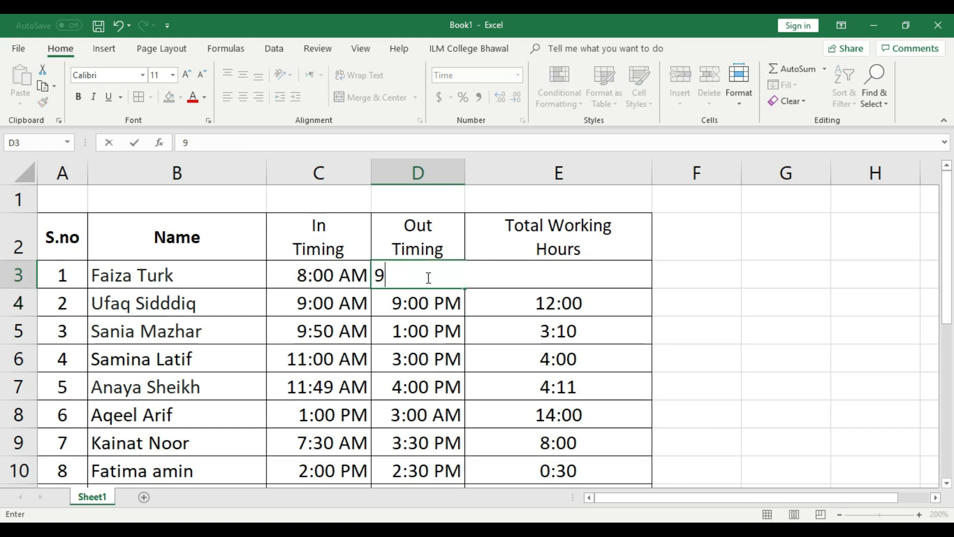
text(:07)
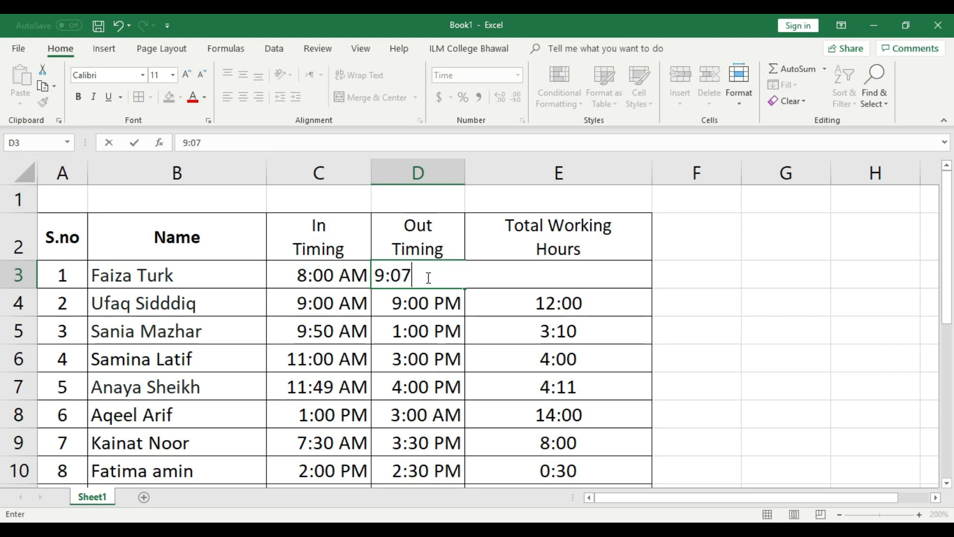
key(Return)
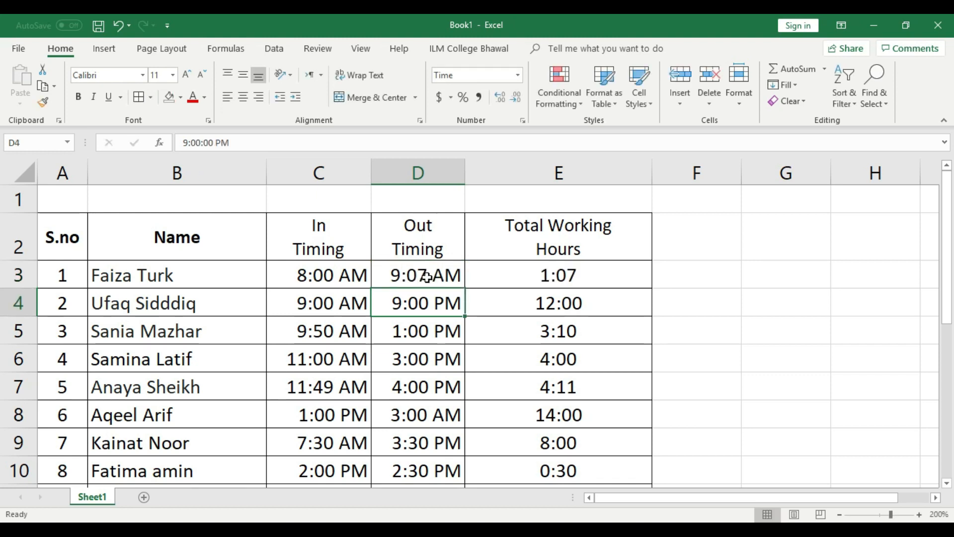
click(552, 277)
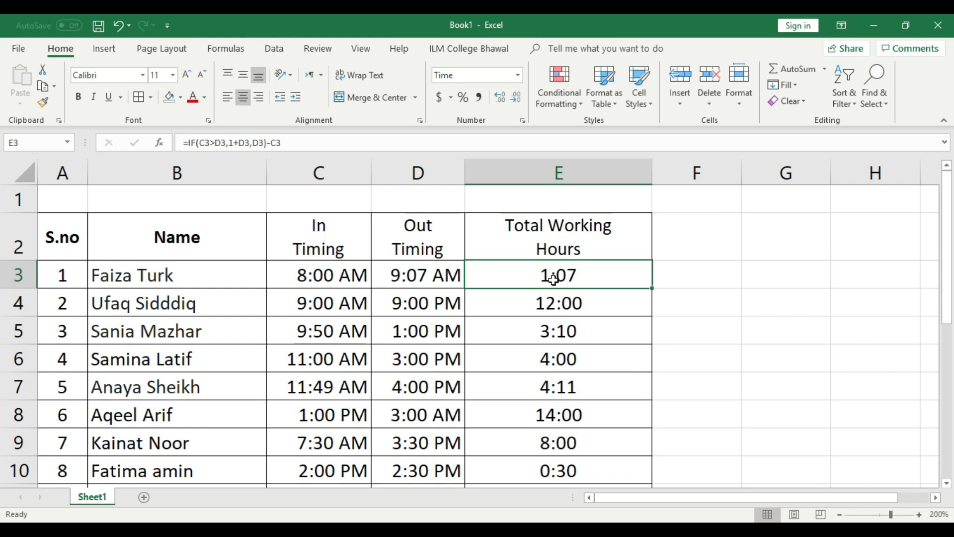
Narrow the In Timing column C slightly so it fits its times more closely.
scroll(588, 350, down, 1)
scroll(587, 358, up, 1)
scroll(604, 358, down, 1)
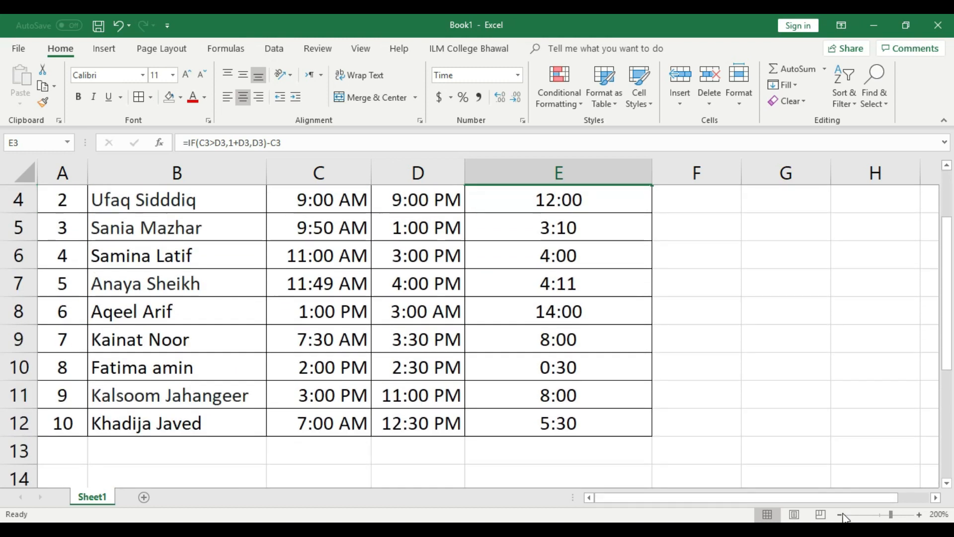
click(840, 514)
scroll(741, 423, up, 1)
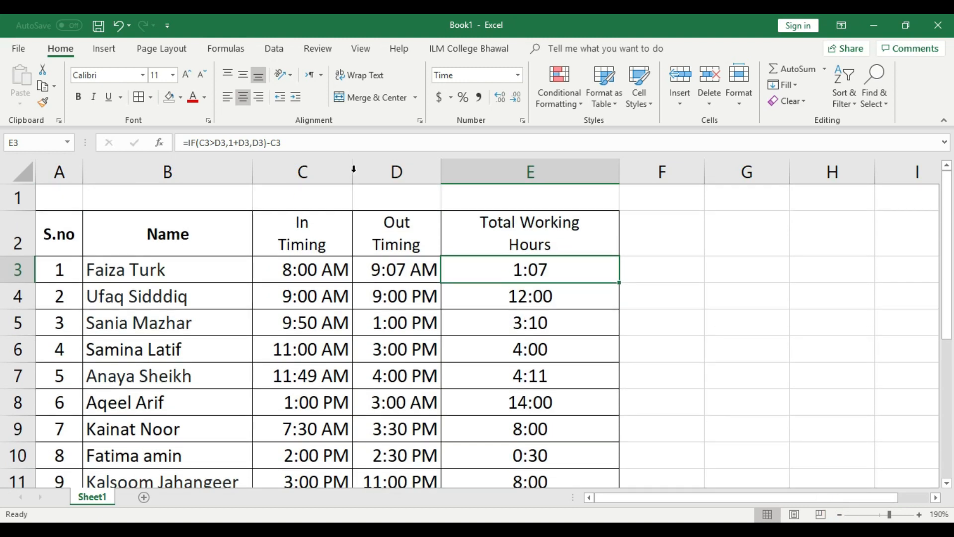
drag(353, 171, 338, 172)
drag(949, 265, 948, 265)
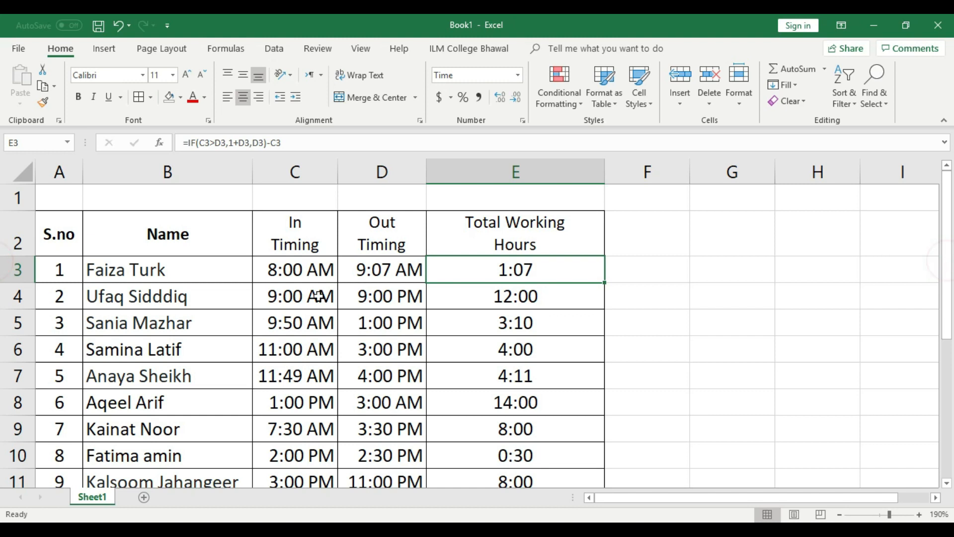
Insert a blank row above row 1 to make more space over the timesheet table.
click(15, 198)
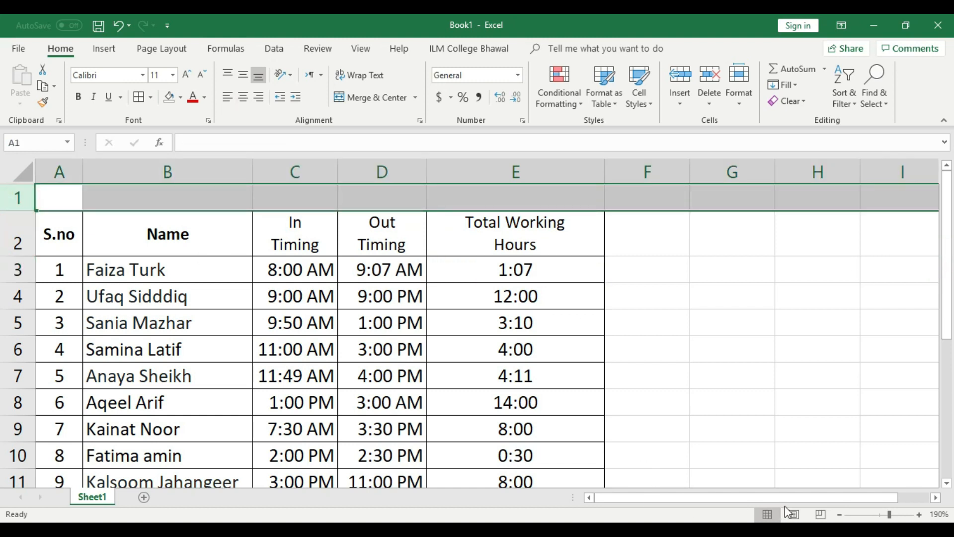
click(840, 514)
click(839, 514)
click(840, 514)
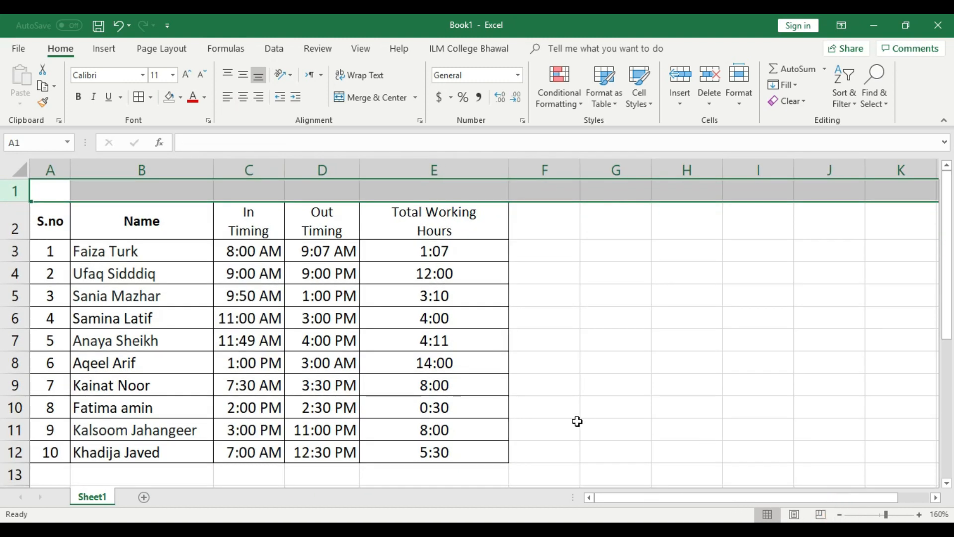
click(601, 401)
right_click(12, 191)
click(48, 284)
click(678, 393)
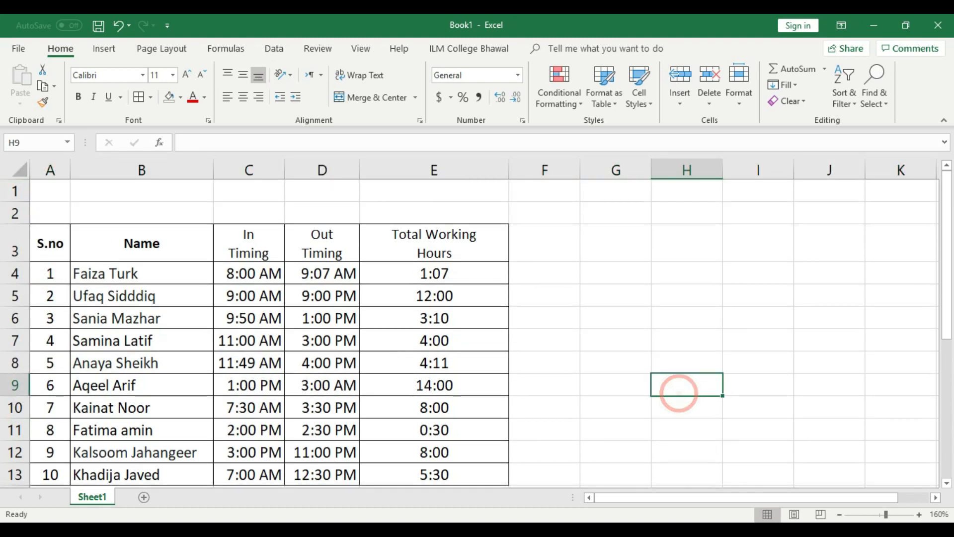
Merge and center the blank cells A1:E2 over the timesheet to make a title area.
click(840, 514)
click(40, 191)
drag(40, 191, 373, 212)
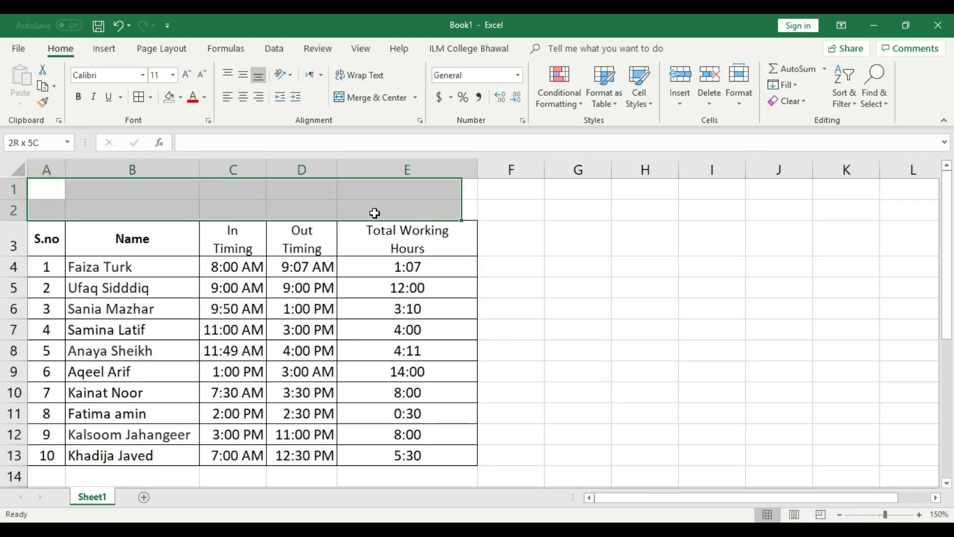
click(369, 97)
click(511, 230)
Enter the title "ILM College Bhalwal" in the merged cell over the timesheet.
click(282, 195)
double_click(282, 195)
text(IL)
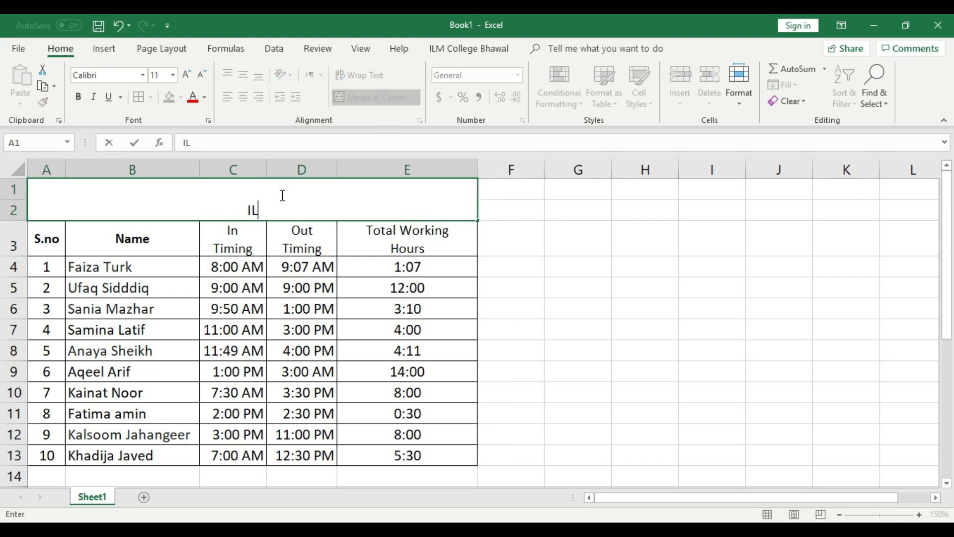
text(M Col)
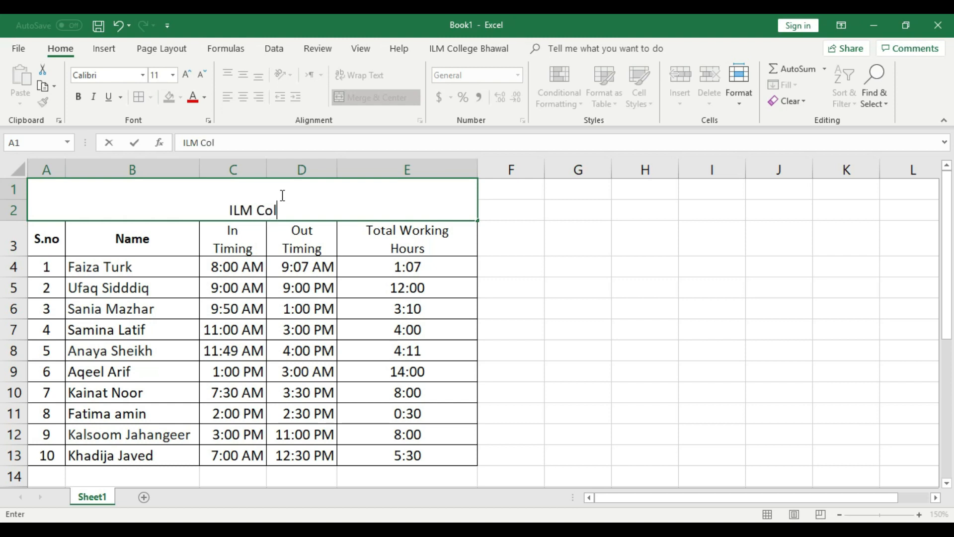
text(lege Bhal)
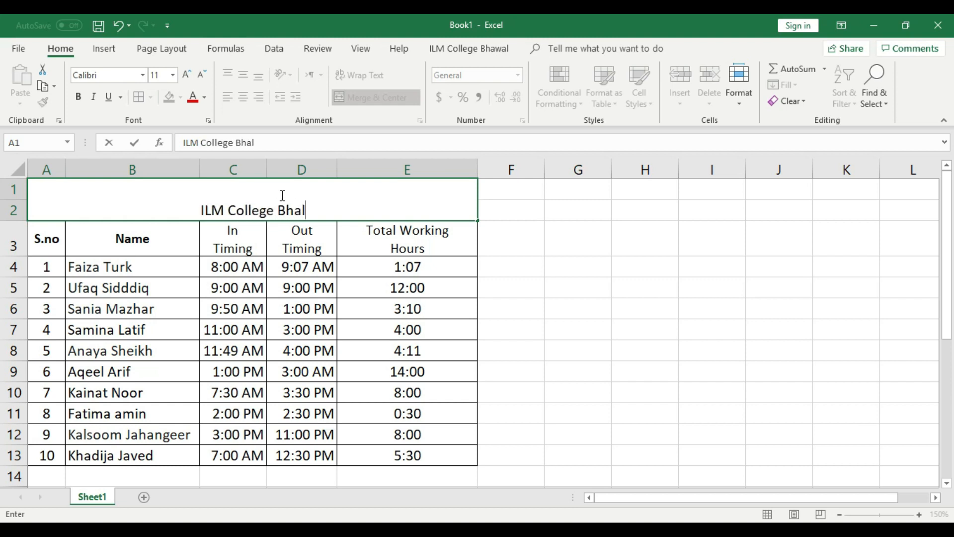
text(wal)
click(532, 253)
Align the title vertically to the middle of its merged cell.
click(354, 212)
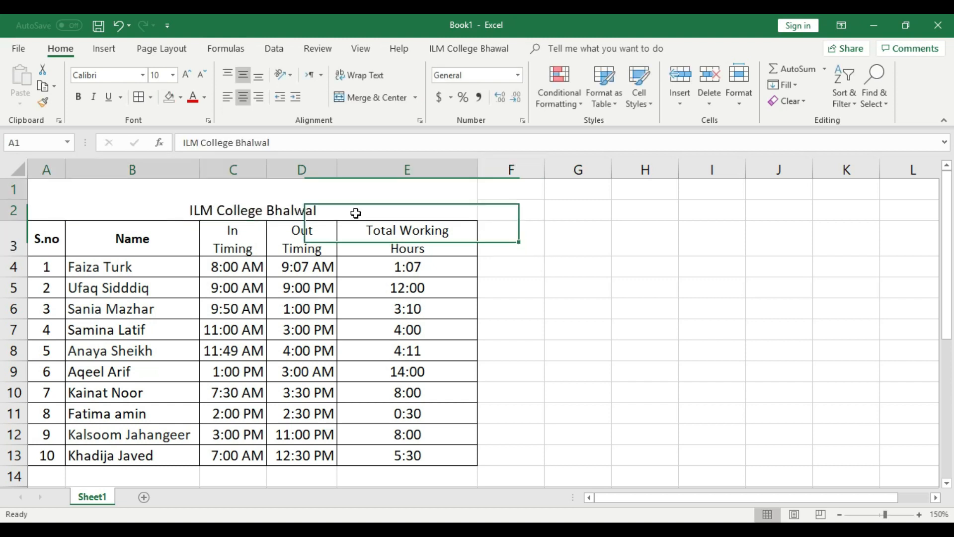
click(243, 74)
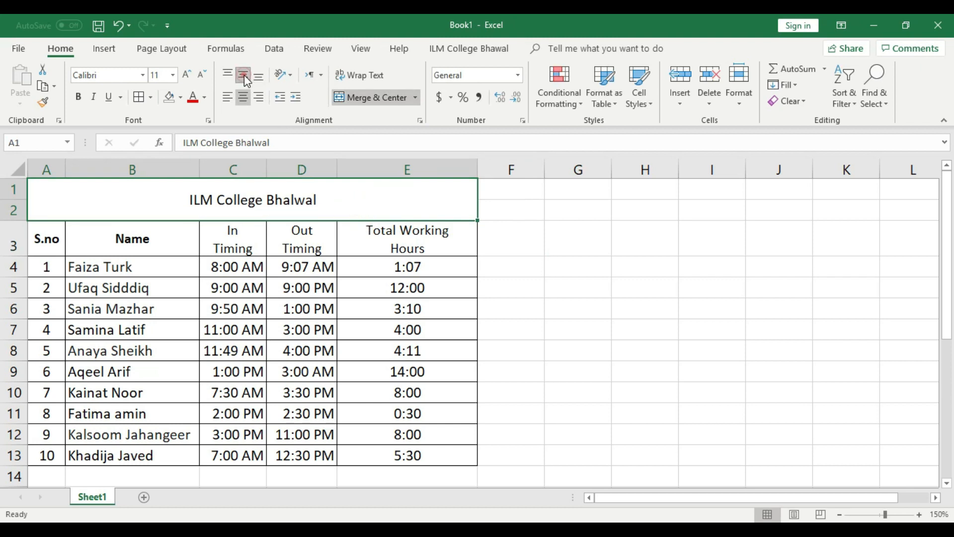
key(Return)
double_click(342, 199)
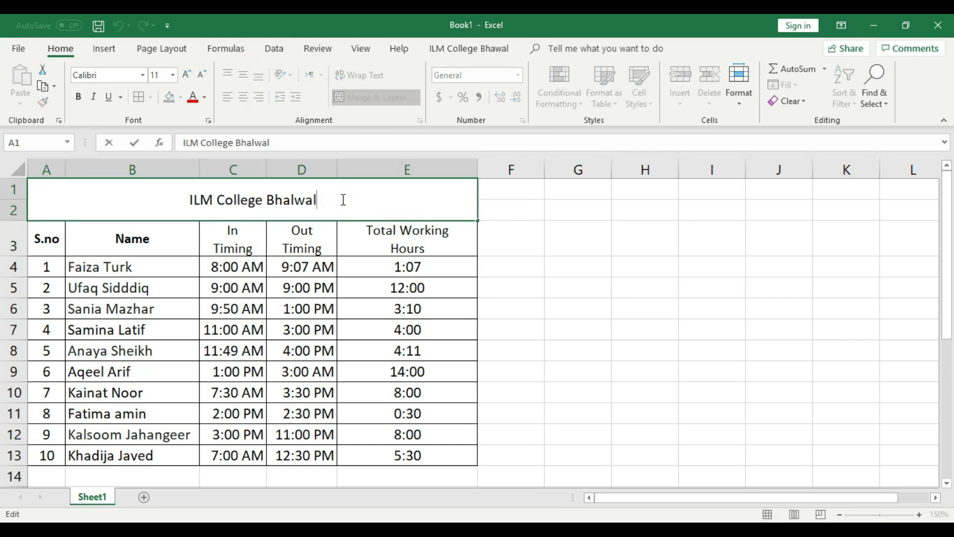
text(= Time Ca)
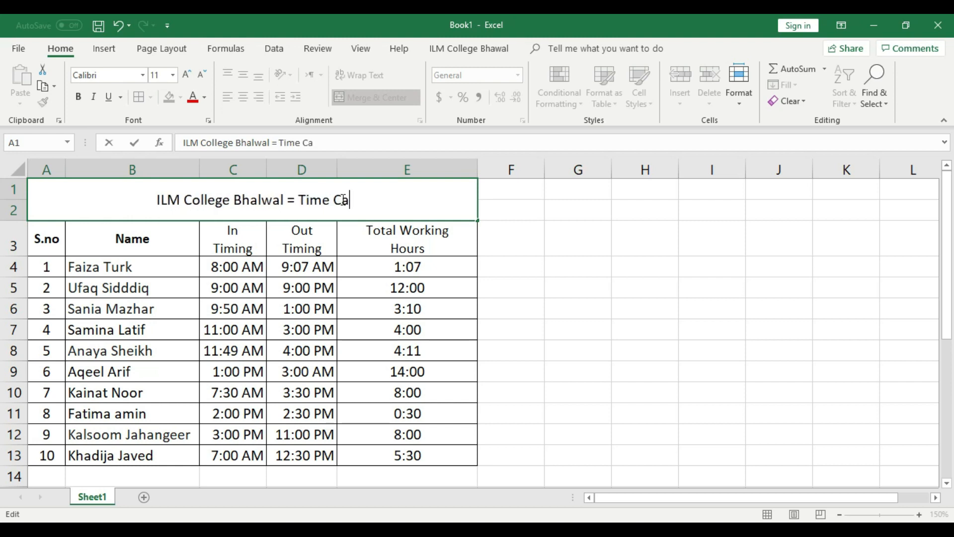
key(BackSpace)
key(BackSpace)
key(BackSpace)
key(BackSpace)
key(BackSpace)
key(BackSpace)
key(BackSpace)
key(BackSpace)
key(BackSpace)
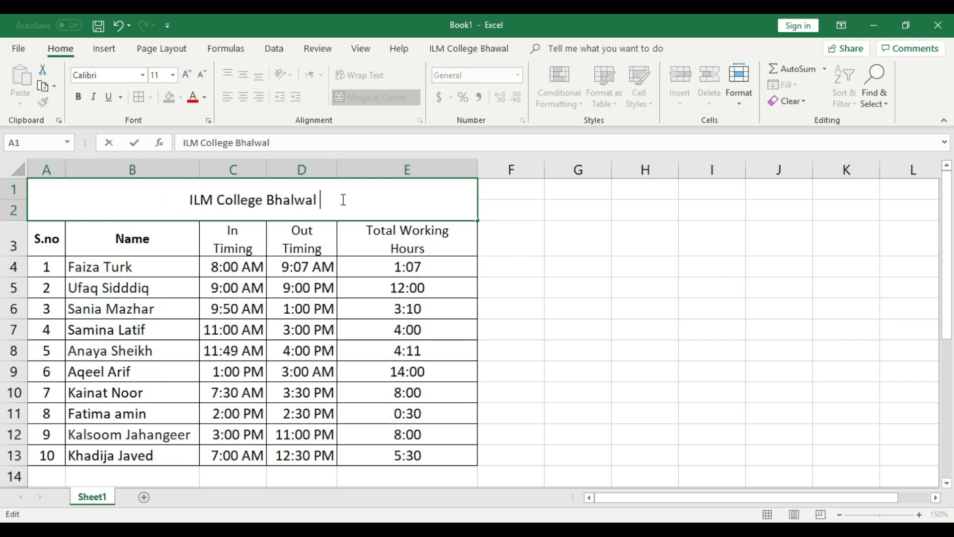
key(BackSpace)
Add a second line reading "Woking Hourse Calcualtion" under the college name in the title cell.
key(alt+Return)
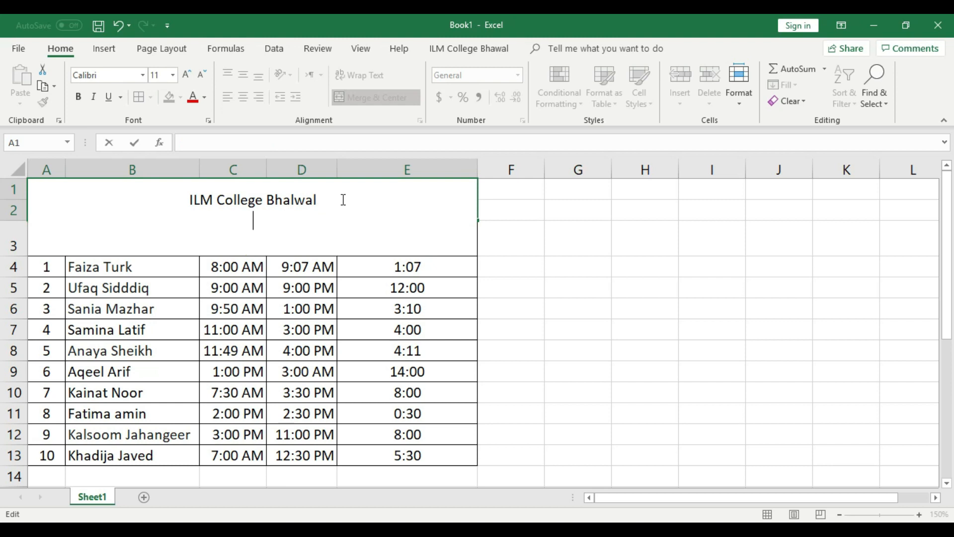
text(Woking )
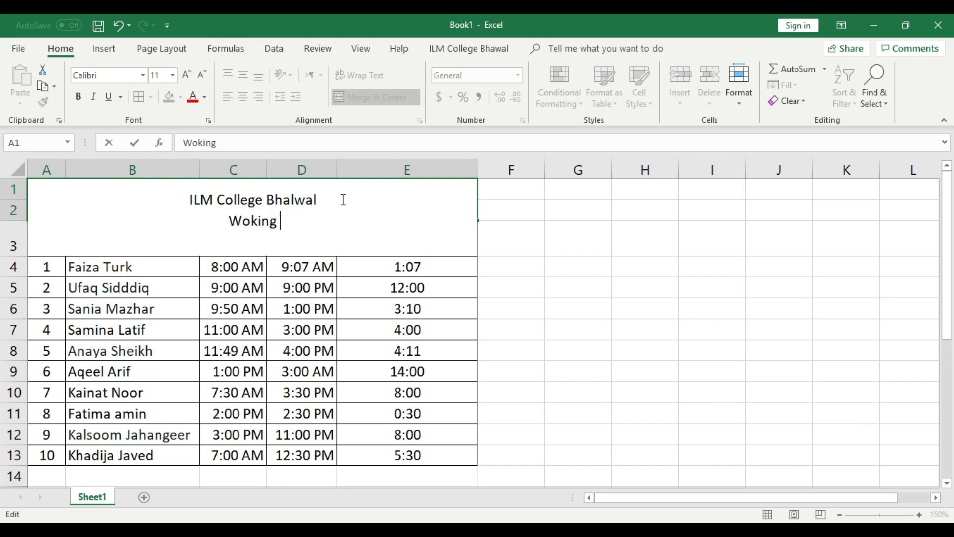
text(Hourse)
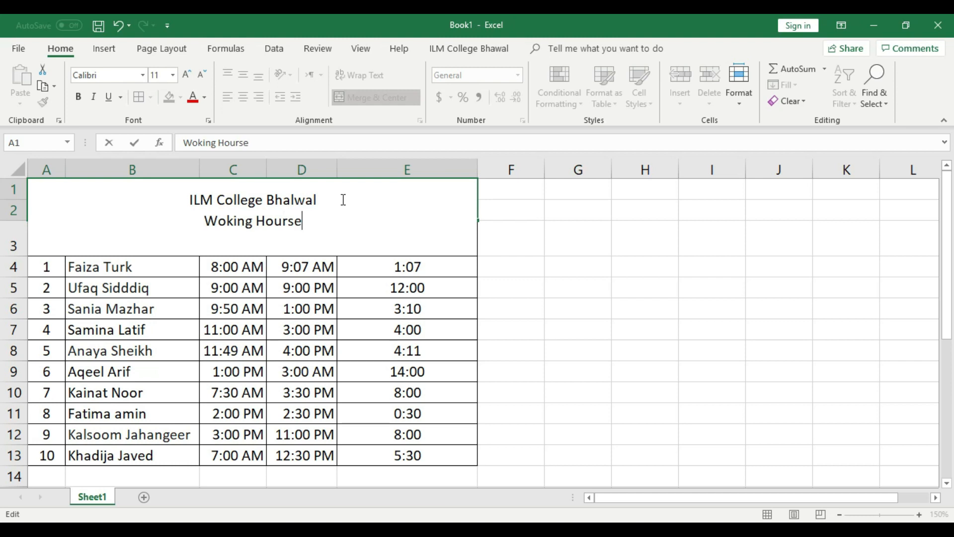
text( Calcualtion)
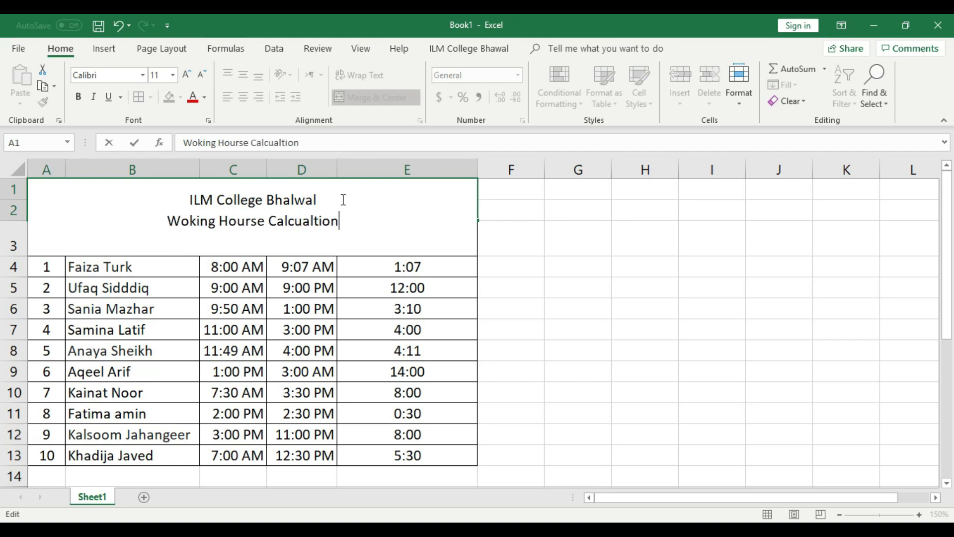
click(593, 301)
Fill the merged title cell with red and make its text bold.
click(340, 206)
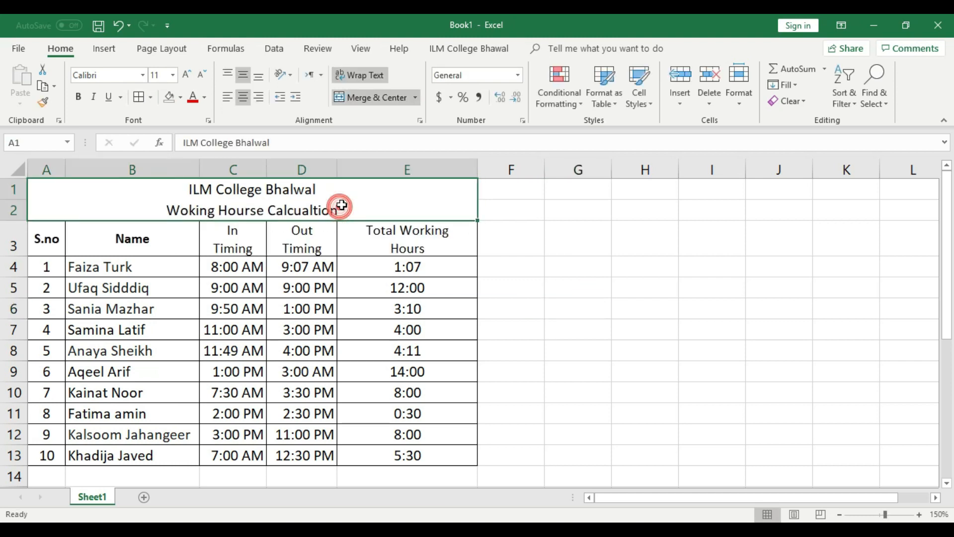
click(181, 97)
click(180, 204)
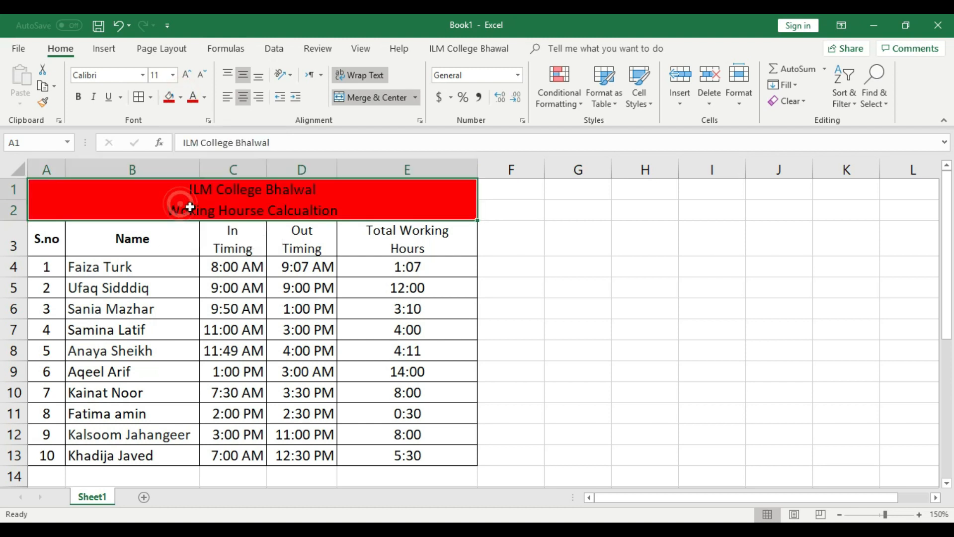
click(78, 97)
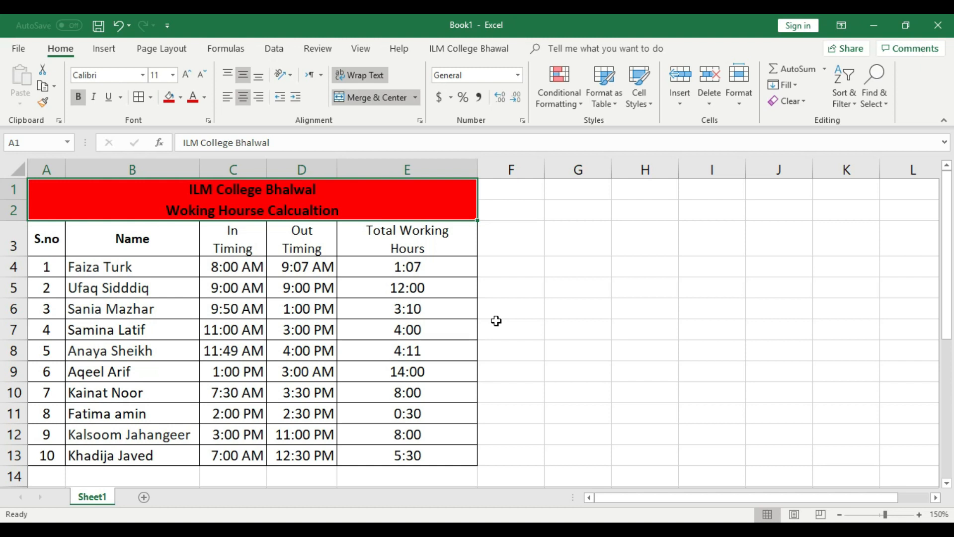
Auto-fit the Total Working Hours column E to its contents and minimize the workbook window to the desktop.
double_click(477, 169)
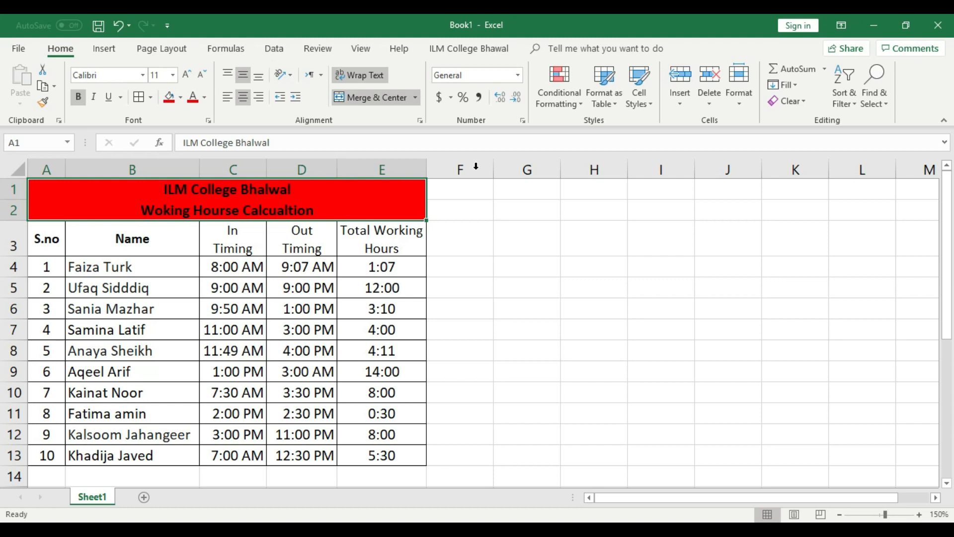
click(880, 22)
click(881, 27)
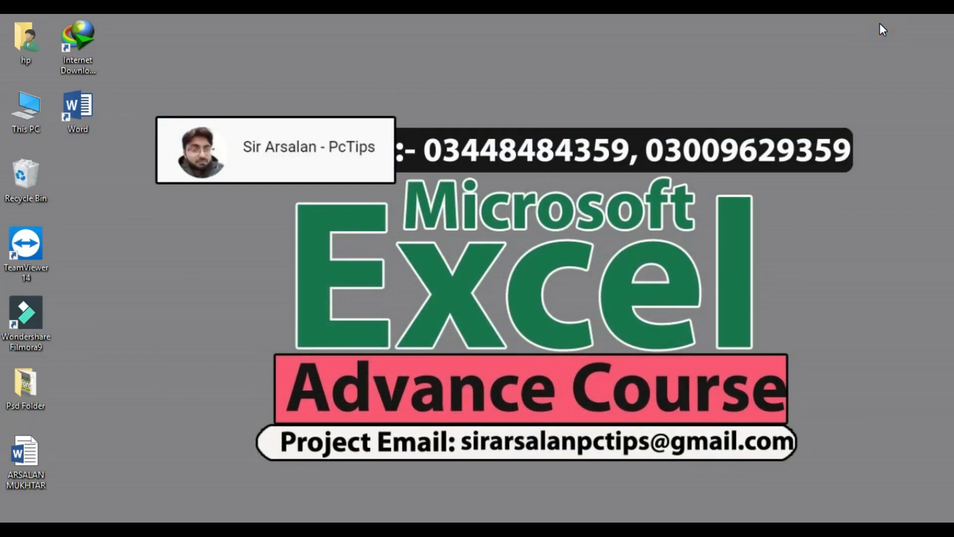